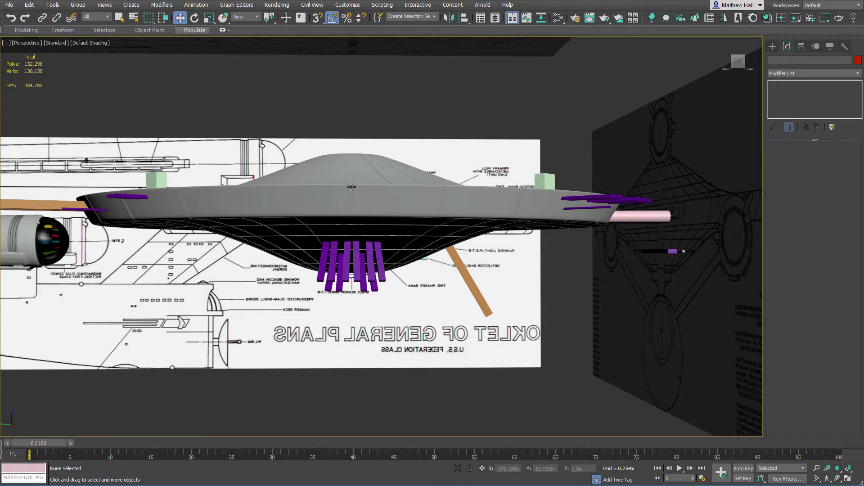
Display edged faces on the model and cut the Symmetry modifier from the saucer hull's modifier stack
middle_click_drag(233, 191, 405, 185)
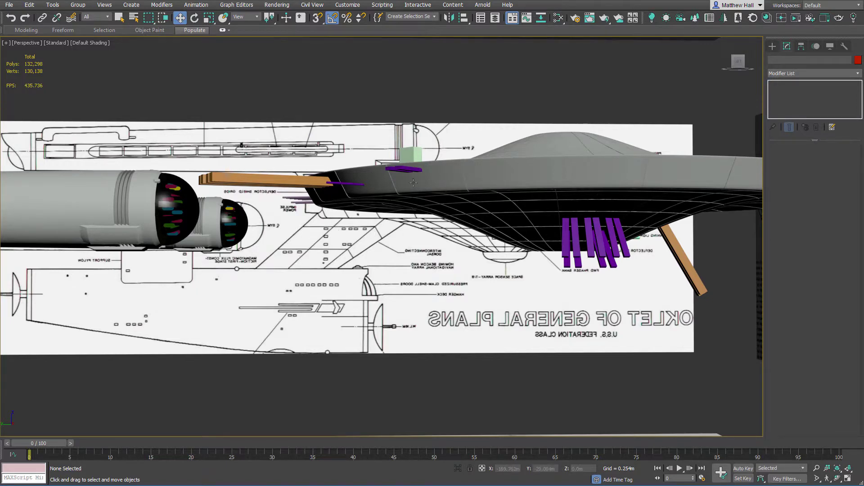
middle_click_drag(520, 170, 471, 214, "alt")
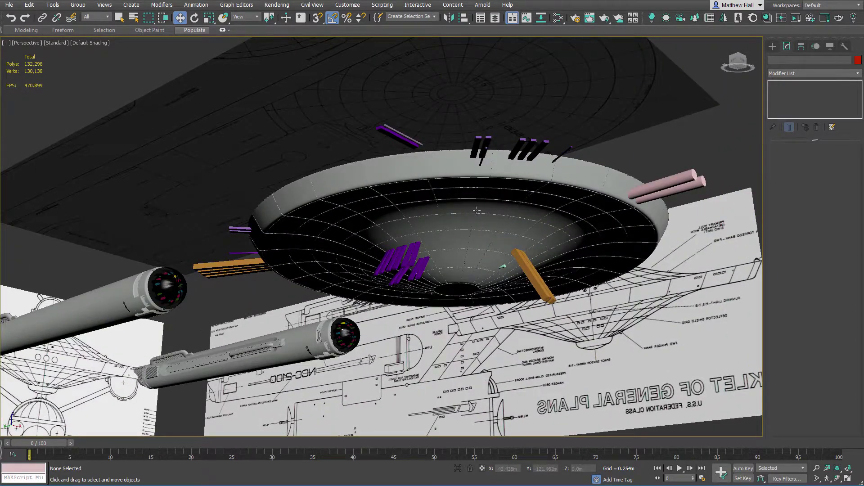
middle_click_drag(551, 157, 497, 137, "alt")
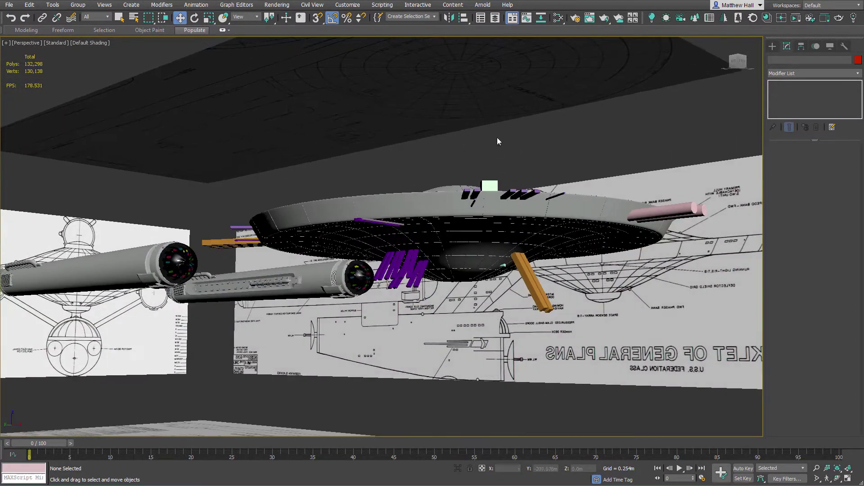
scroll(491, 205, "up", 2)
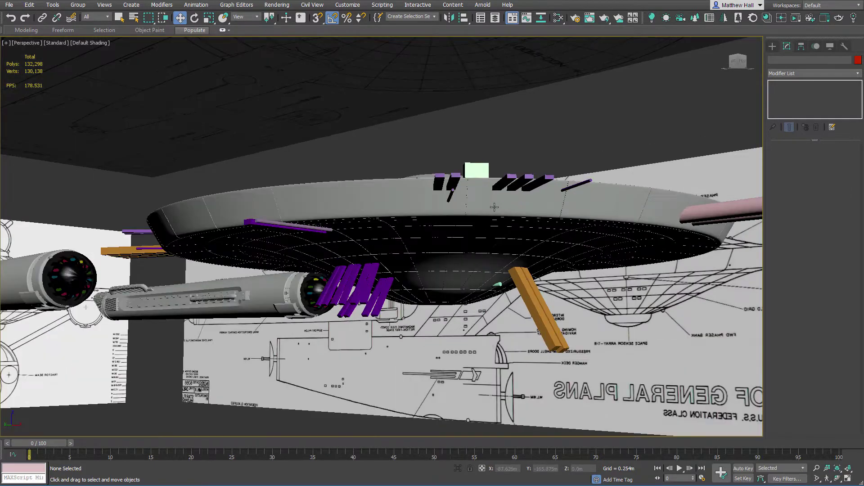
key("F4")
scroll(493, 207, "up", 4)
left_click(467, 173)
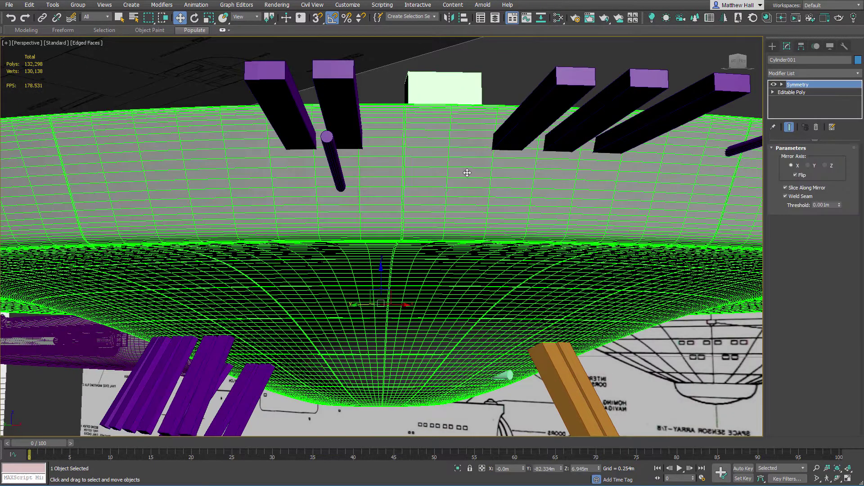
right_click(797, 85)
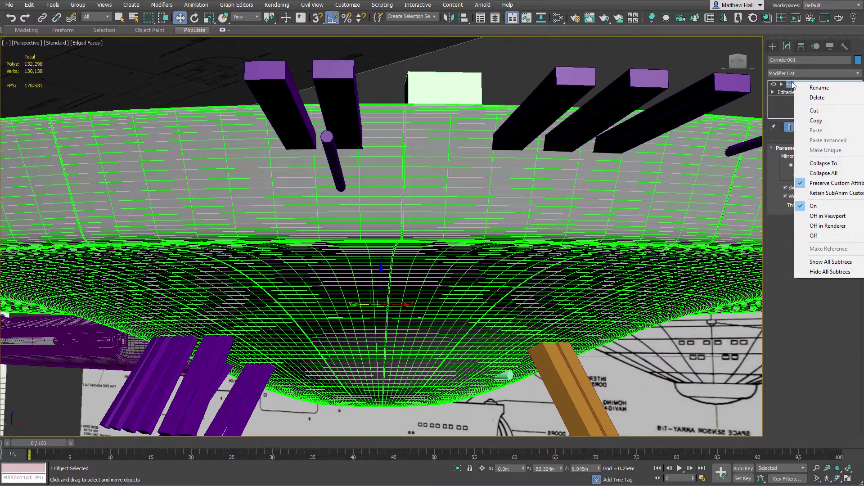
left_click(810, 110)
Use ProBoolean with Subtraction and Imprint to imprint the purple window blocks onto the saucer hull's rim
left_click(773, 45)
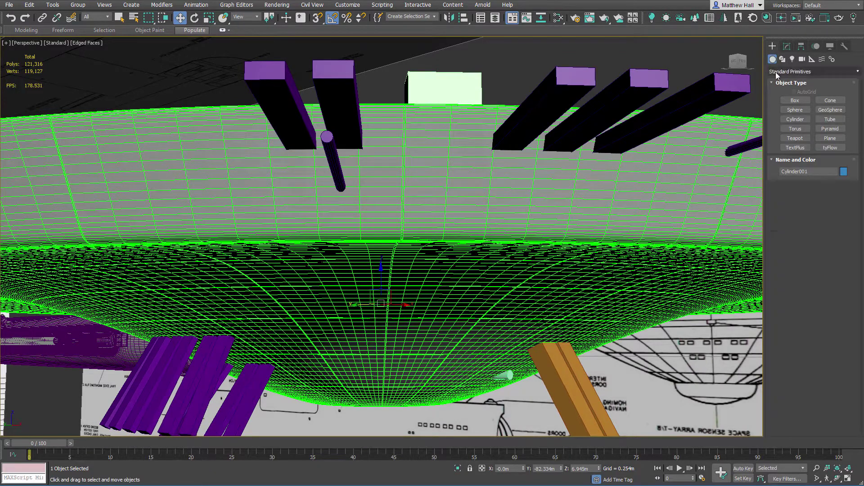
left_click(810, 71)
left_click(792, 79)
left_click(794, 149)
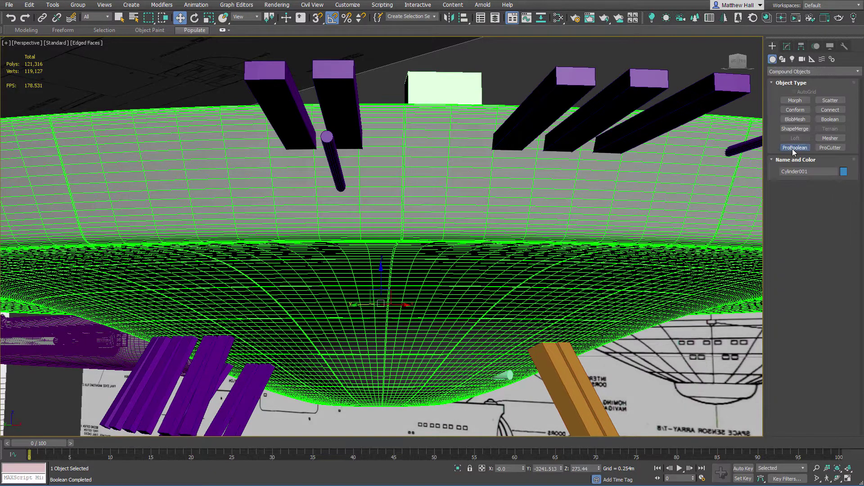
left_click(810, 196)
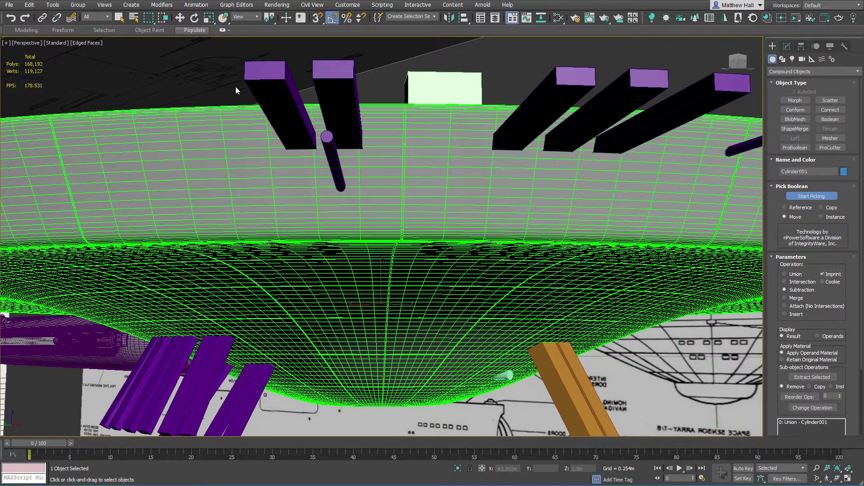
left_click(274, 96)
End the boolean picking and convert the imprinted saucer hull to an Editable Poly
middle_click_drag(577, 158, 554, 102, "alt")
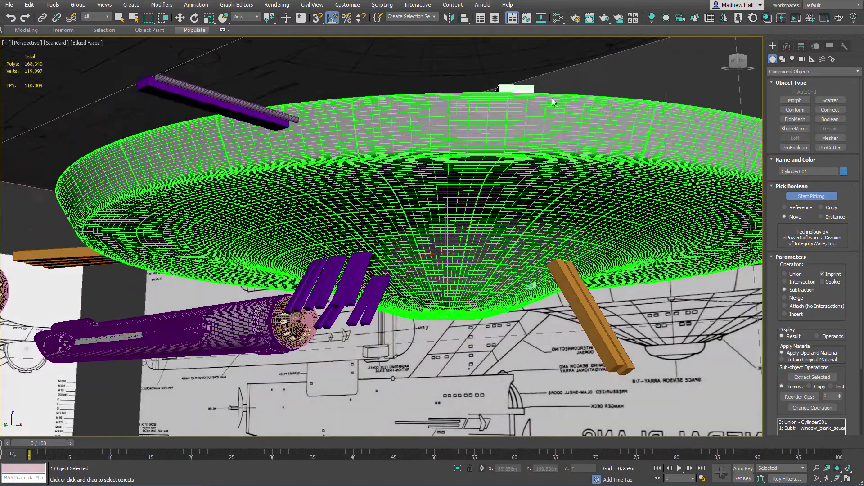
scroll(554, 102, "up", 8)
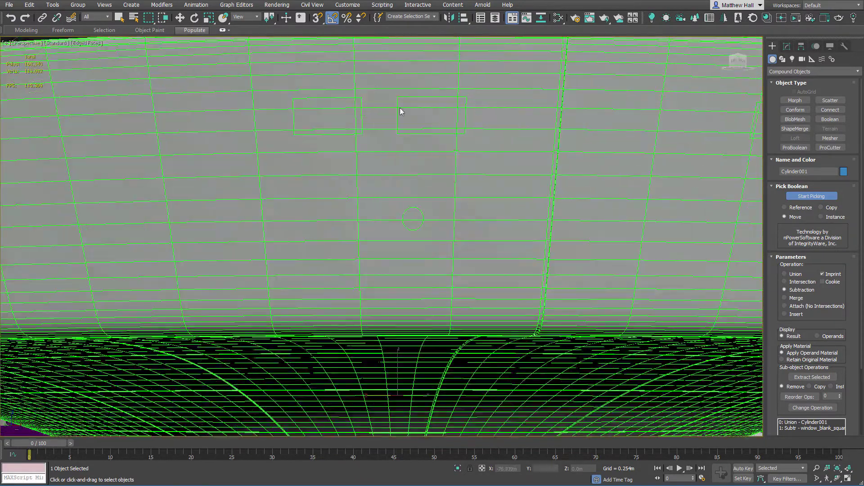
key("w")
right_click(425, 111)
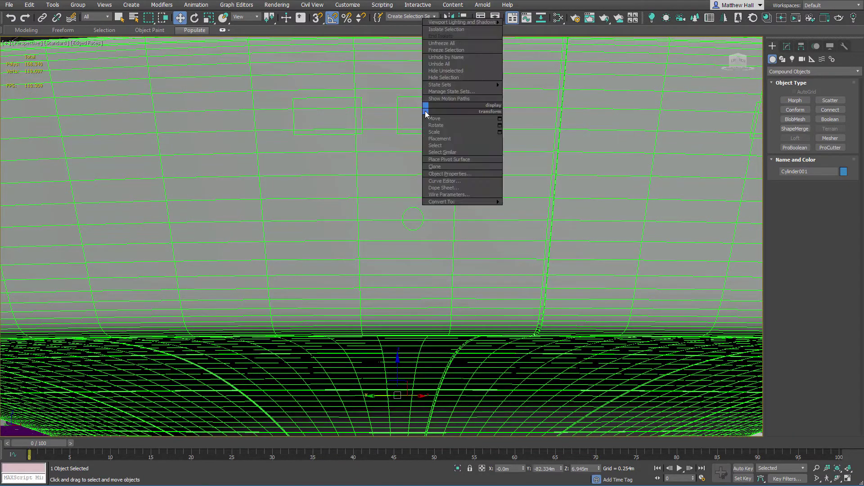
mouse_move(476, 203)
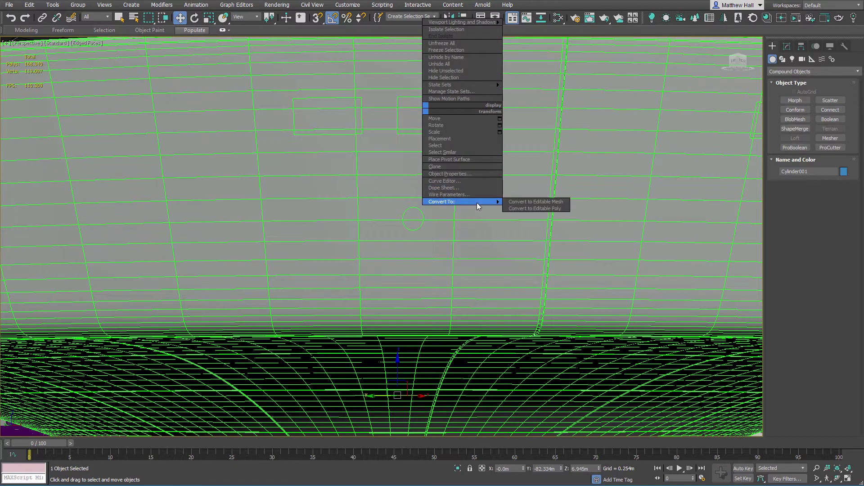
left_click(523, 209)
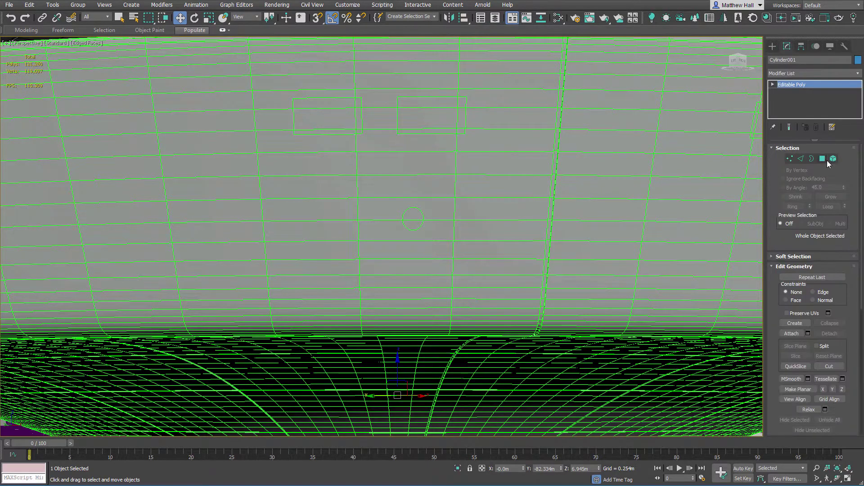
With Ignore Backfacing enabled, select all six polygons inside the left of the two adjacent rectangular window imprints on the rim
left_click(823, 160)
left_click(784, 179)
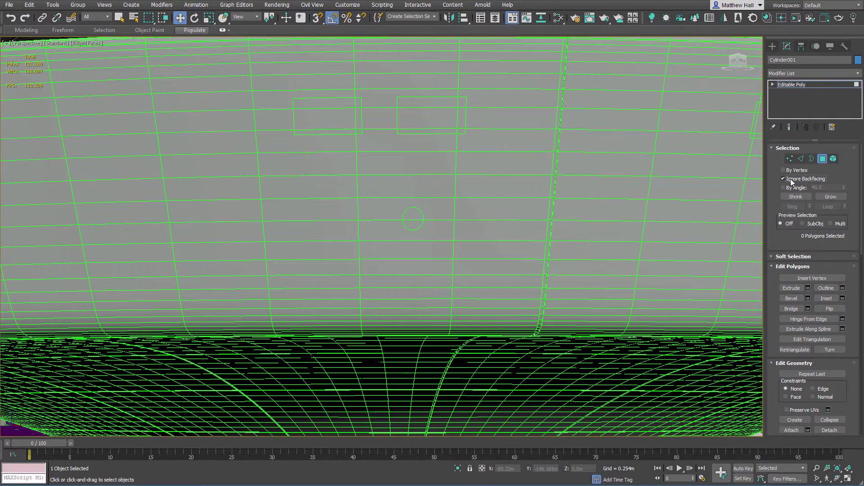
scroll(320, 91, "up", 4)
left_click(387, 111)
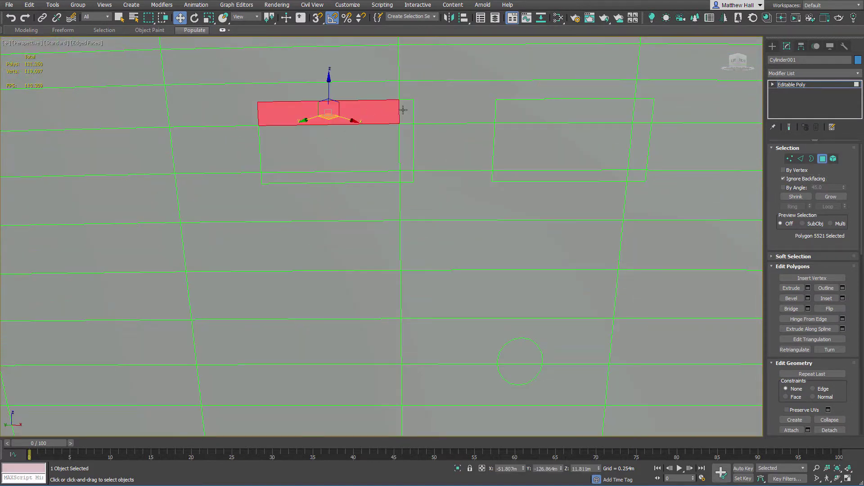
key("q")
left_click(408, 113, "ctrl")
left_click(408, 135, "ctrl")
left_click(369, 144, "ctrl")
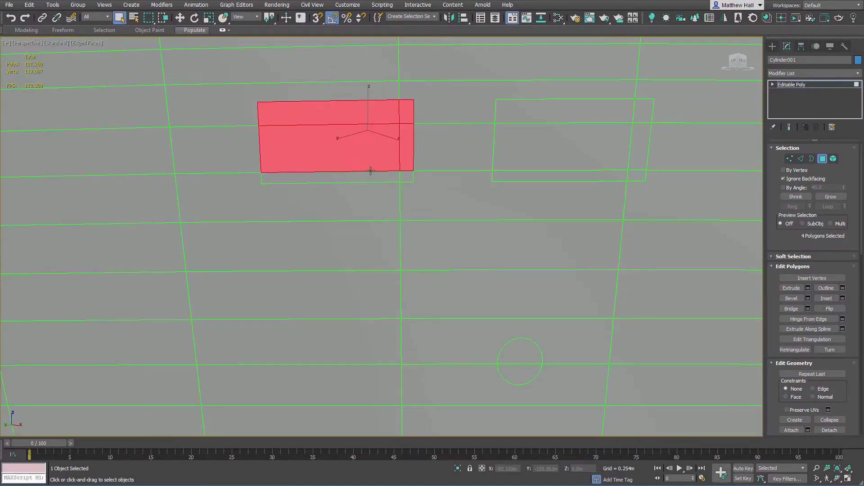
left_click(374, 174, "ctrl")
left_click(405, 179, "ctrl")
Extrude the selected window polygons inward with a height of -0.05 m
scroll(406, 179, "down", 6)
middle_click_drag(434, 151, 467, 147, "alt")
scroll(434, 142, "up", 6)
scroll(354, 157, "up", 2)
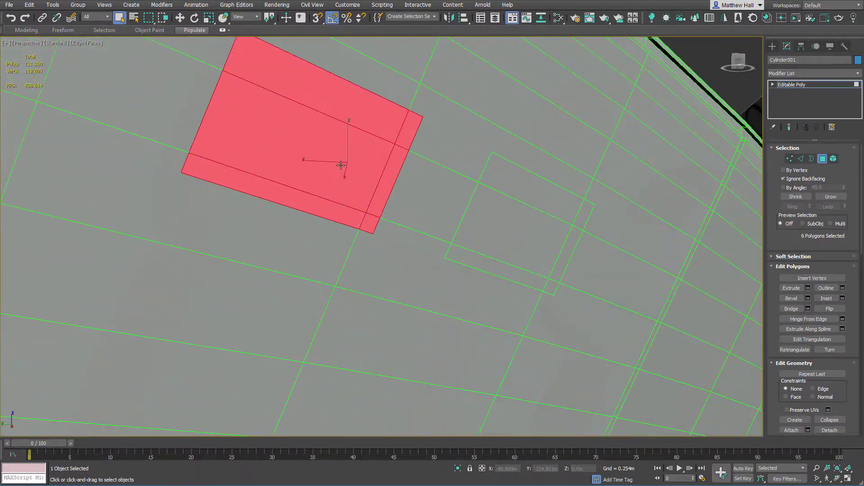
right_click(373, 168)
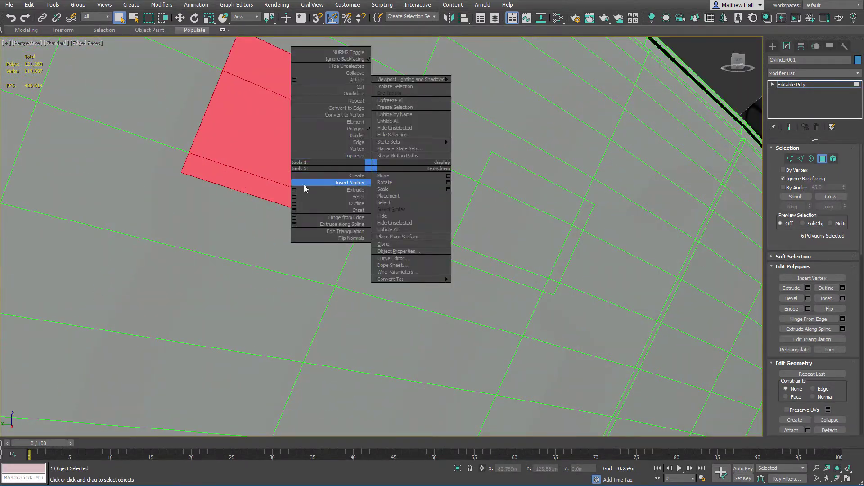
left_click(293, 190)
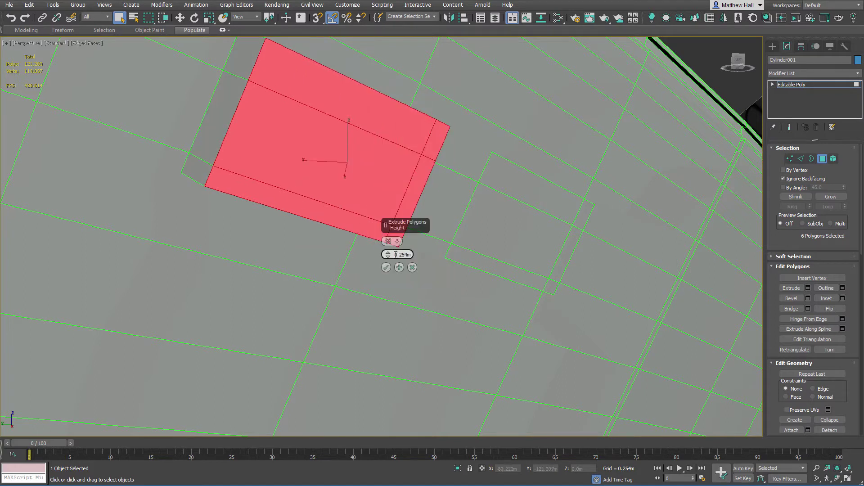
left_click_drag(396, 255, 429, 253)
type("-0.05")
key("Return")
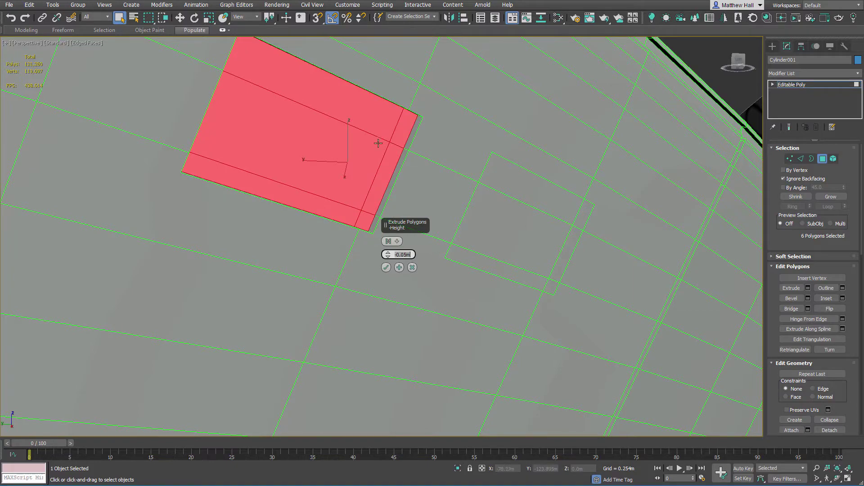
scroll(379, 143, "down", 5)
middle_click_drag(423, 141, 444, 120, "alt")
scroll(444, 120, "up", 5)
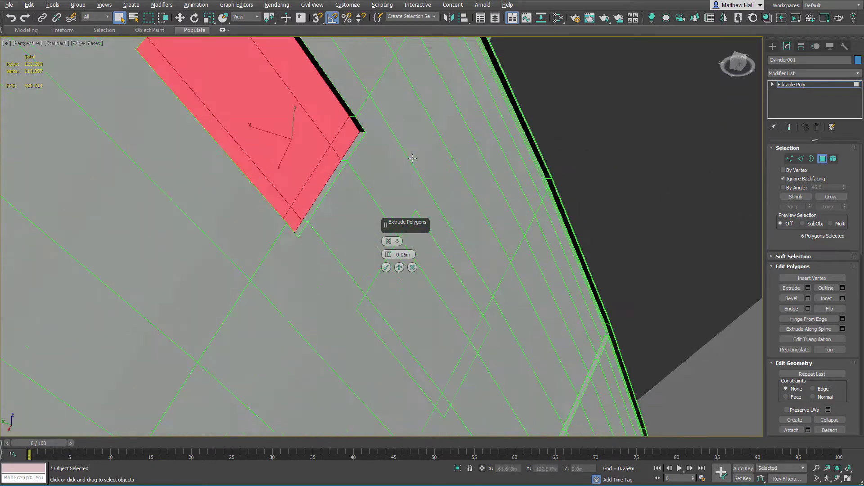
left_click(385, 268)
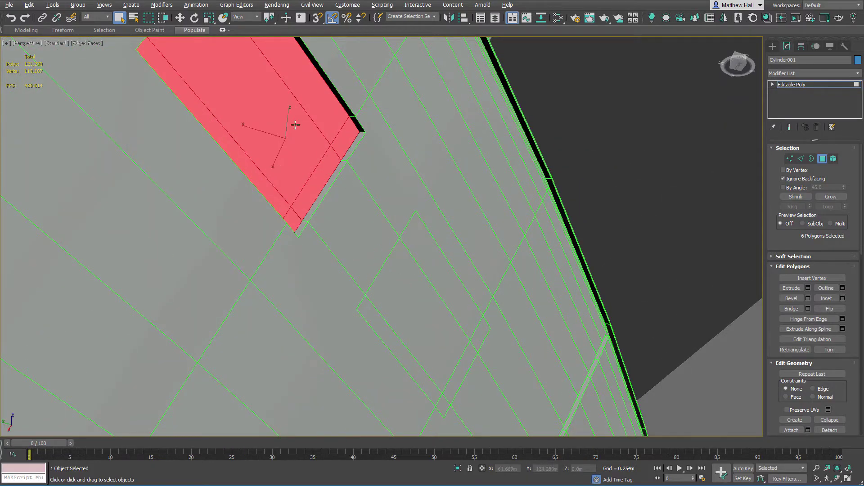
Assign the black "windows" CoronaMtl material to the recessed window polygons and close the Slate Material Editor
middle_click_drag(296, 124, 379, 274)
key("m")
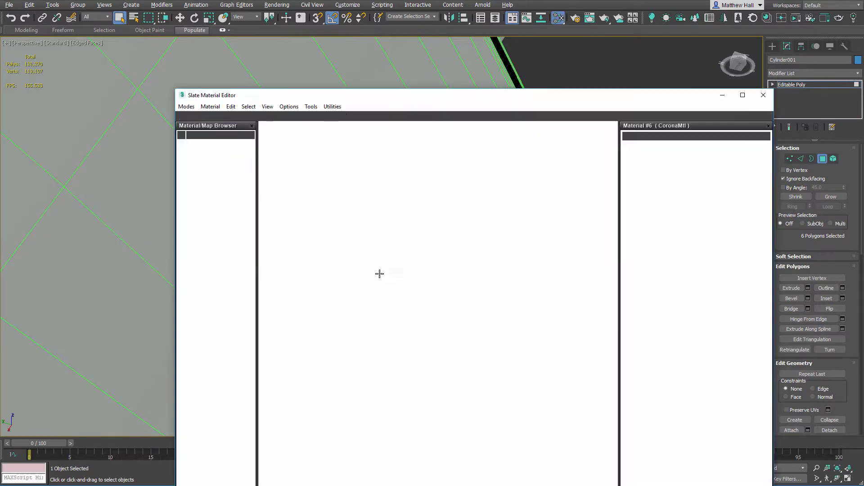
left_click_drag(453, 99, 452, 59)
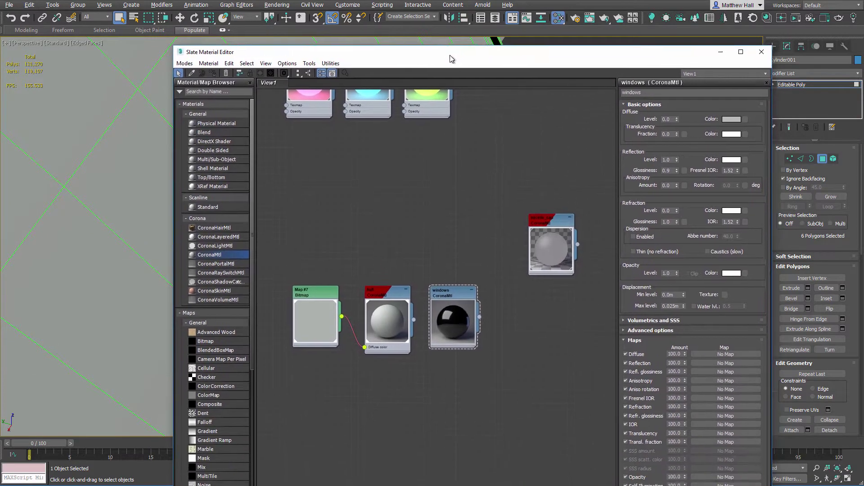
left_click_drag(444, 296, 437, 217)
right_click(438, 215)
left_click(454, 227)
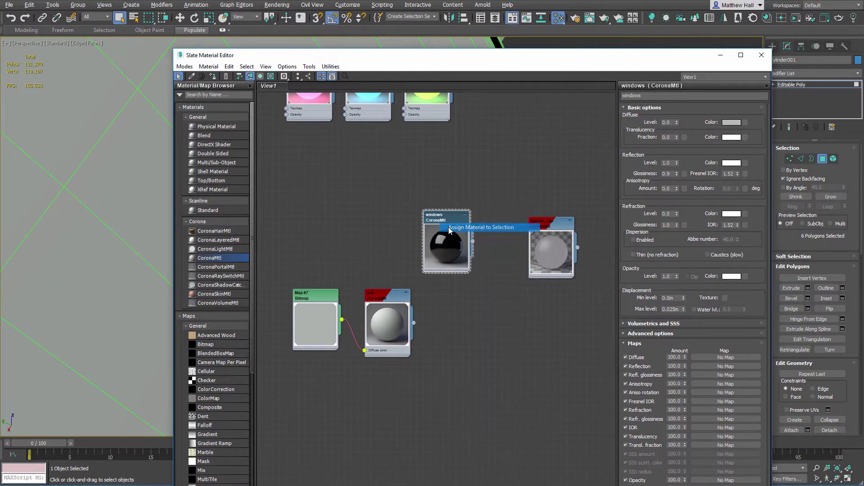
left_click(761, 55)
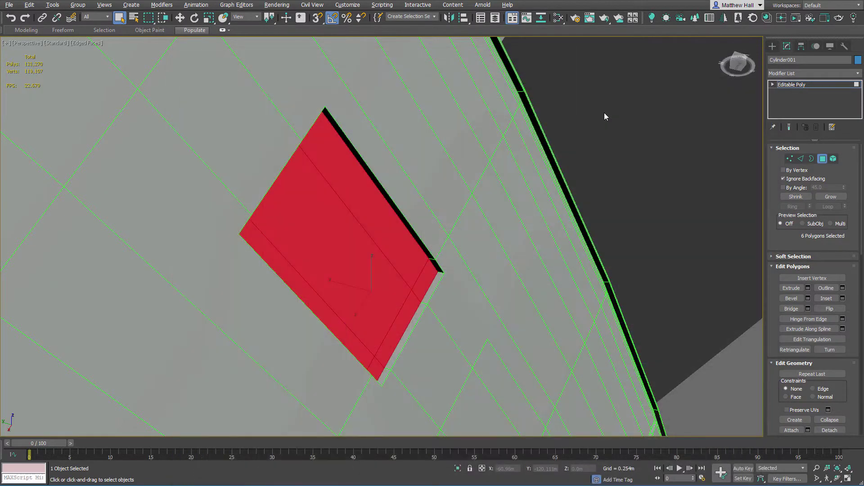
Leave polygon editing, hide the edged faces and inspect the recessed black window on the saucer's rim
key("4")
key("F4")
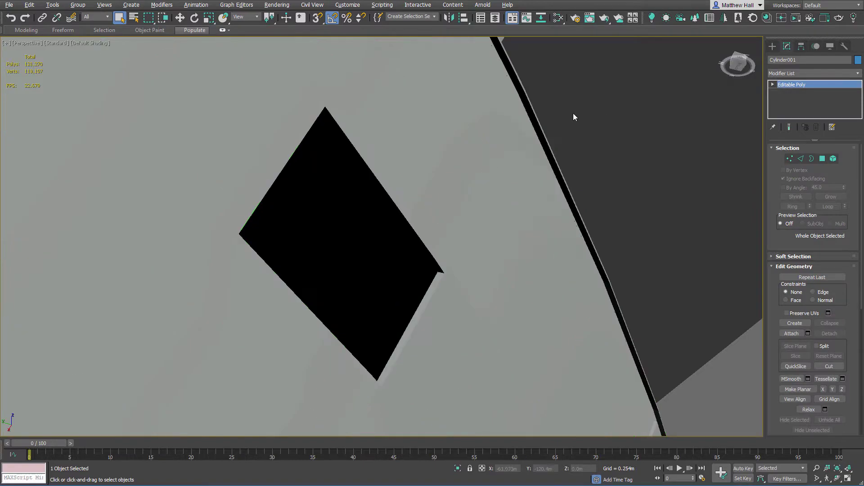
scroll(573, 112, "down", 10)
mouse_move(547, 126)
middle_mouse_down("alt")
mouse_move(496, 173)
mouse_move(452, 171)
mouse_move(559, 67)
middle_mouse_up("alt")
scroll(469, 150, "up", 8)
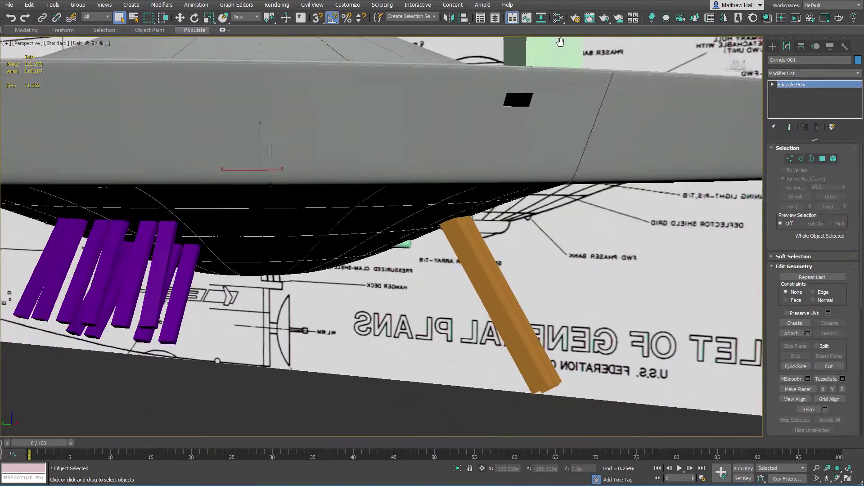
middle_click_drag(533, 115, 450, 102, "alt")
scroll(494, 153, "down", 6)
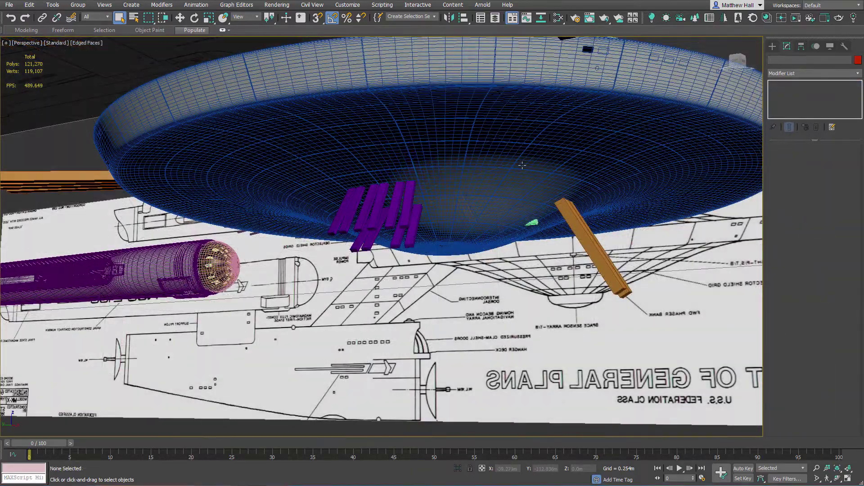
Examine the purple window blocks on the saucer's underside in relation to the hull mesh and the blueprint behind
scroll(502, 205, "up", 3)
scroll(502, 205, "down", 3)
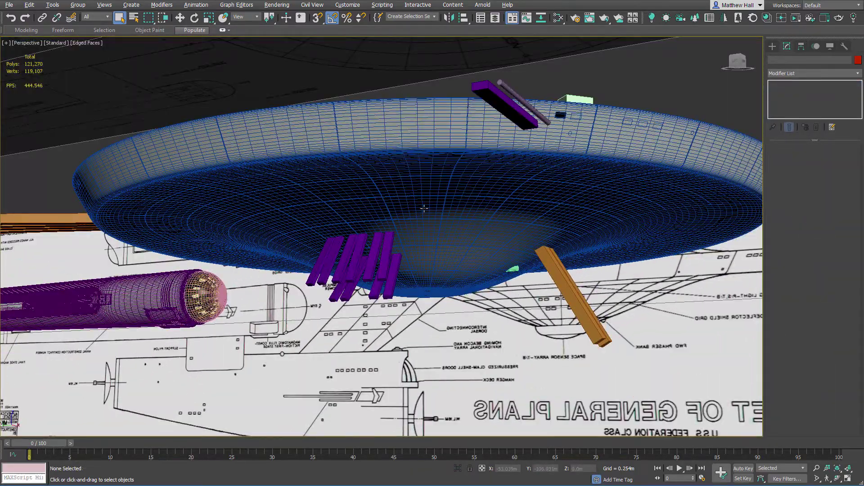
middle_click_drag(424, 208, 420, 265, "alt")
scroll(420, 265, "up", 4)
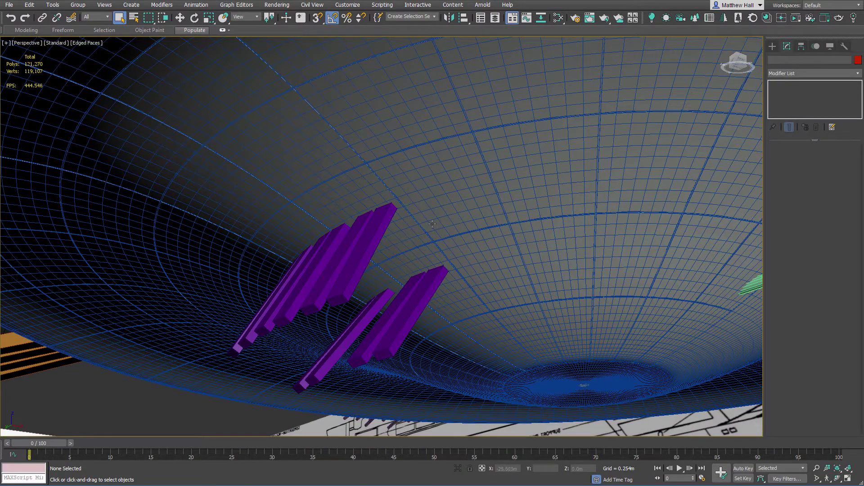
middle_click_drag(433, 224, 431, 230, "alt")
scroll(385, 223, "up", 3)
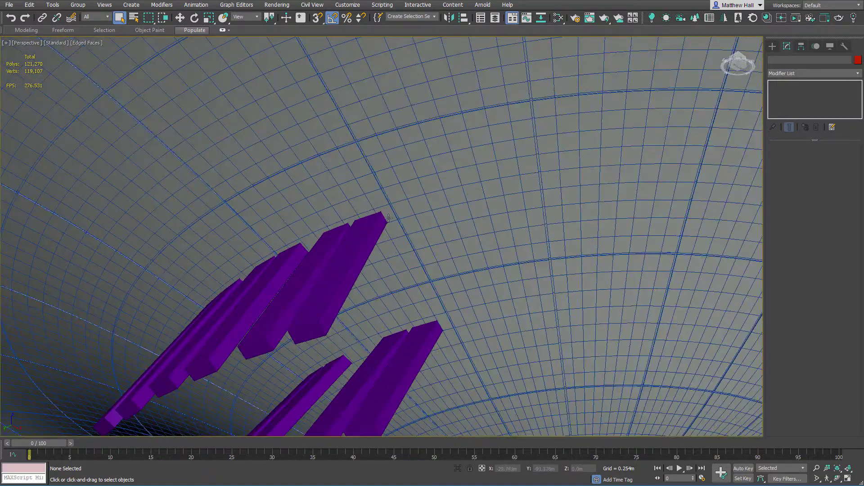
scroll(387, 250, "down", 4)
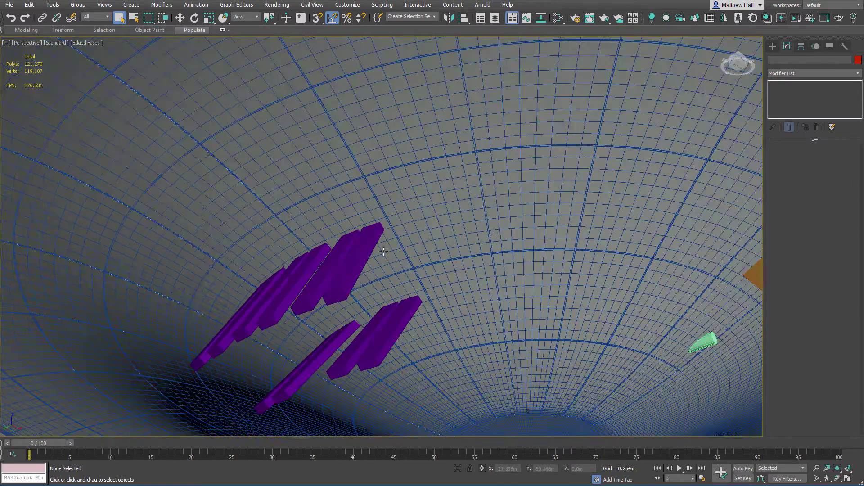
middle_click_drag(396, 254, 418, 178, "alt")
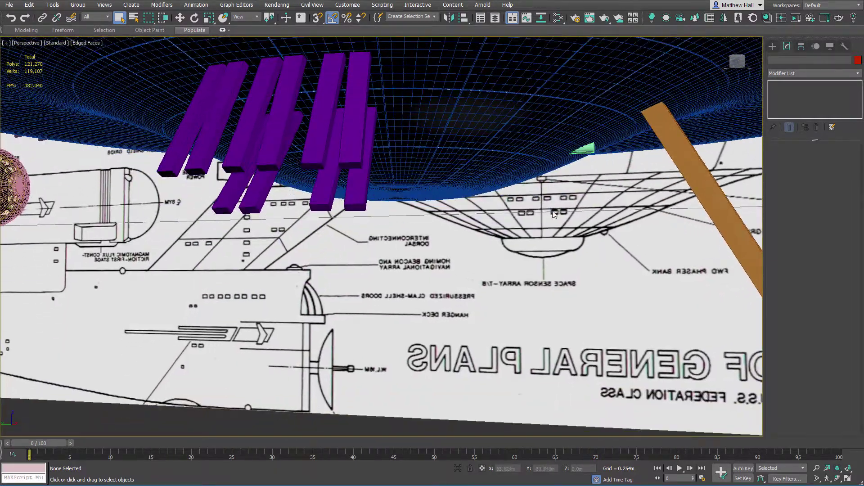
Align the spare purple window block below the saucer to one of the underside window blocks, matching pivot points in X, Y and Z
scroll(539, 199, "up", 5)
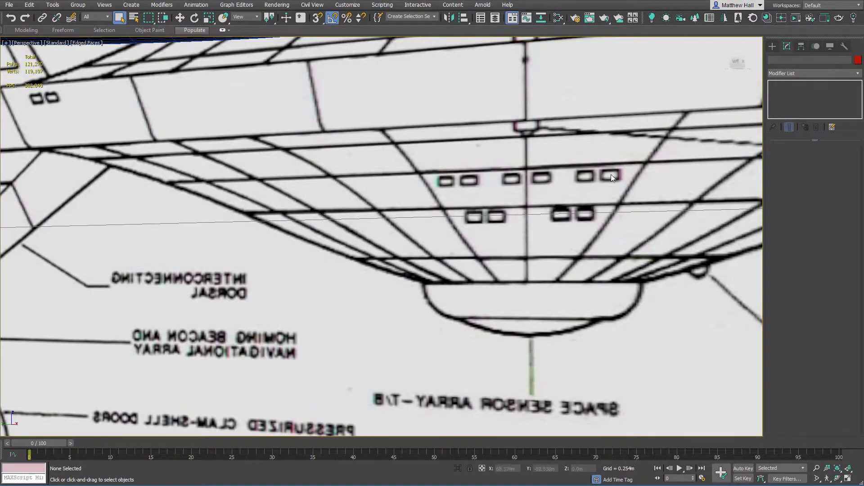
scroll(556, 218, "down", 5)
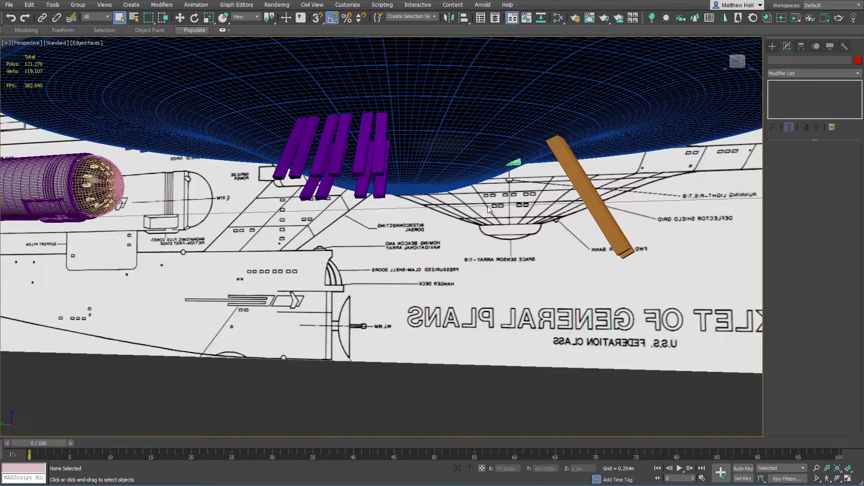
middle_click_drag(556, 219, 463, 231, "alt")
scroll(457, 200, "down", 4)
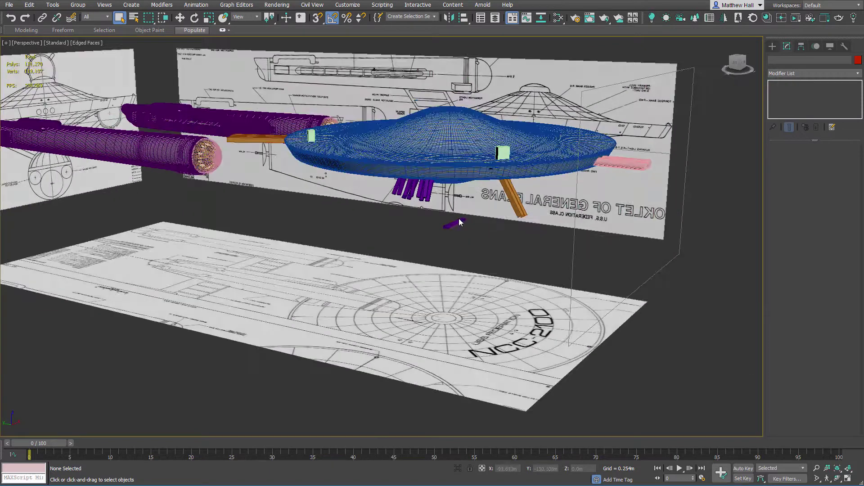
scroll(459, 221, "up", 5)
left_click(458, 256)
key("w")
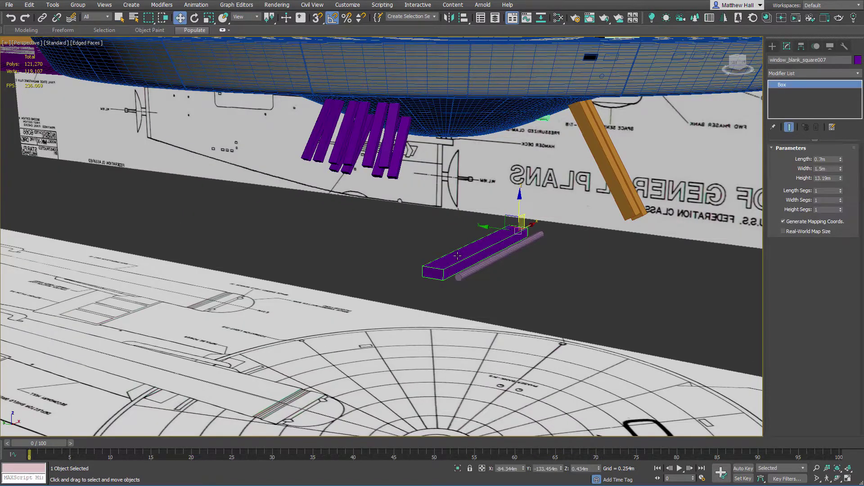
key("alt+a")
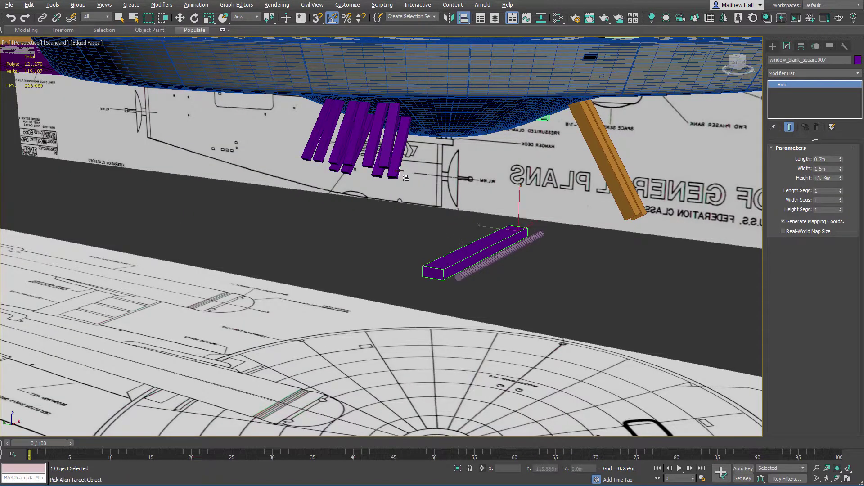
left_click(389, 133)
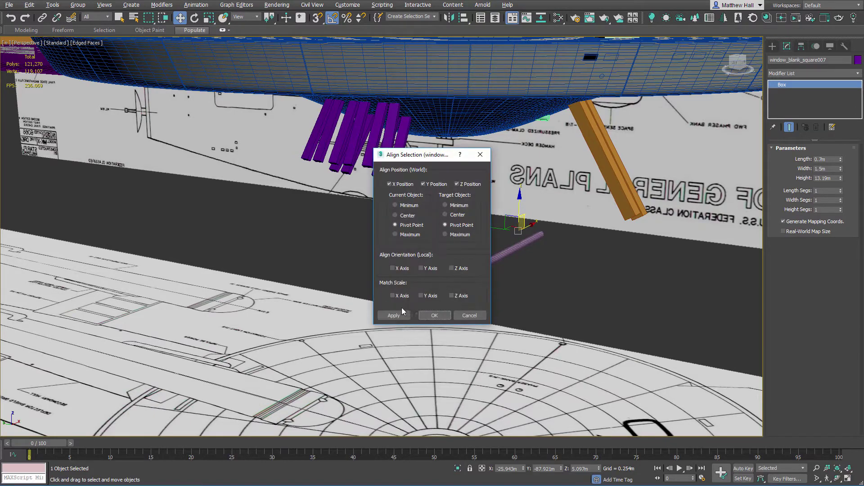
left_click(435, 316)
Move the aligned window block to the upper end of the underside block group, at about X -27.28 m and Z 3.22 m
middle_click_drag(422, 188, 419, 97, "alt")
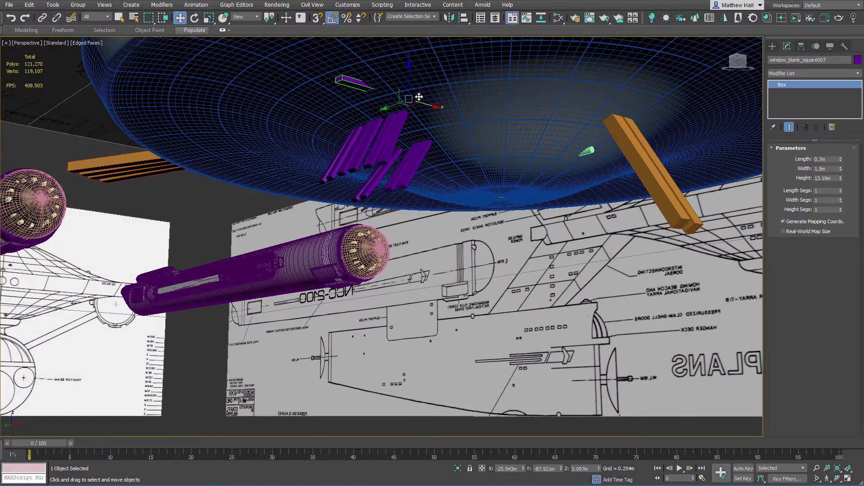
left_click_drag(418, 97, 416, 113)
middle_click_drag(417, 113, 421, 119, "alt")
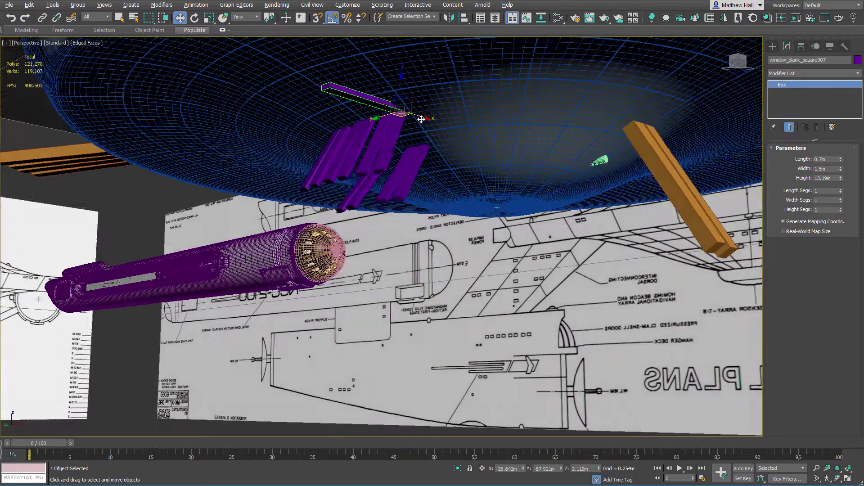
scroll(416, 113, "up", 5)
left_click_drag(396, 140, 379, 121)
mouse_move(333, 94)
middle_mouse_down("alt")
mouse_move(297, 106)
mouse_move(320, 111)
mouse_move(327, 98)
middle_mouse_up("alt")
scroll(293, 107, "up", 3)
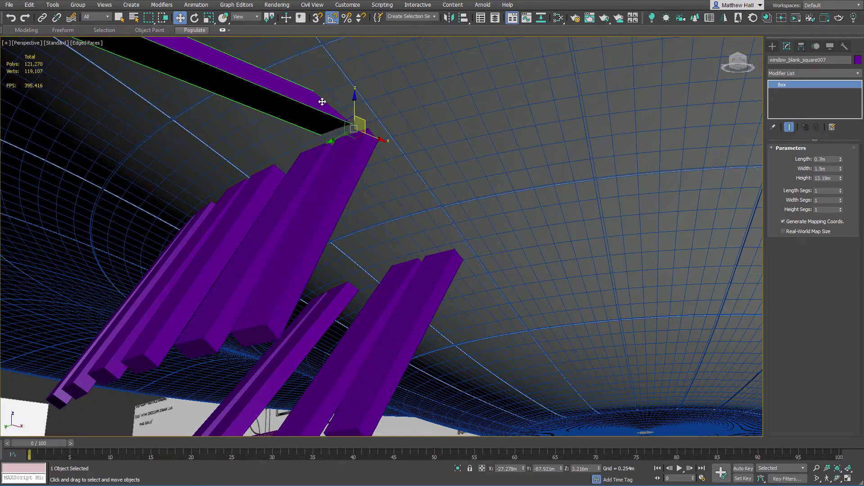
Examine the newly placed block's fit against the neighbouring window blocks, the hull underside and the blueprint windows
middle_click_drag(360, 131, 341, 173, "alt")
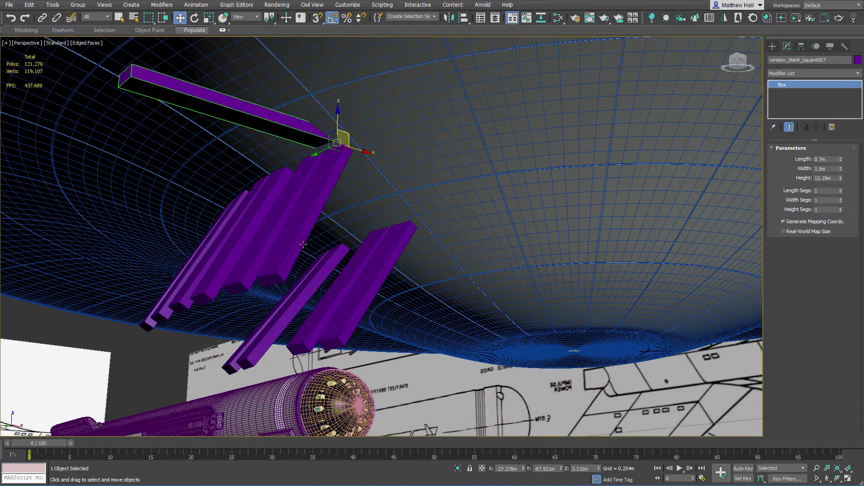
scroll(500, 260, "down", 6)
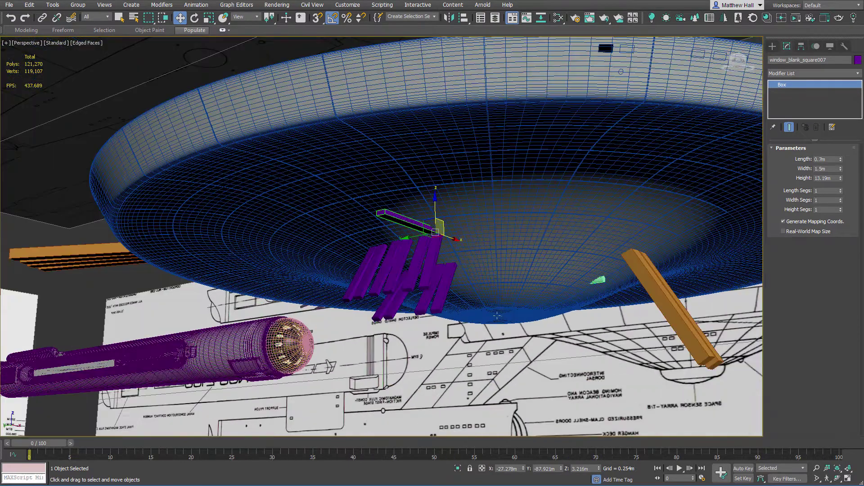
middle_click_drag(689, 343, 713, 349, "alt")
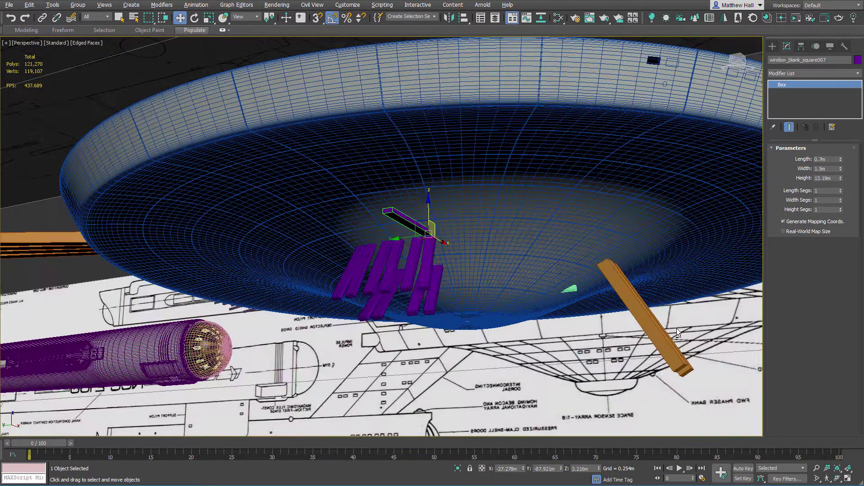
middle_click_drag(417, 223, 394, 207, "alt")
scroll(451, 238, "up", 6)
scroll(451, 238, "up", 2)
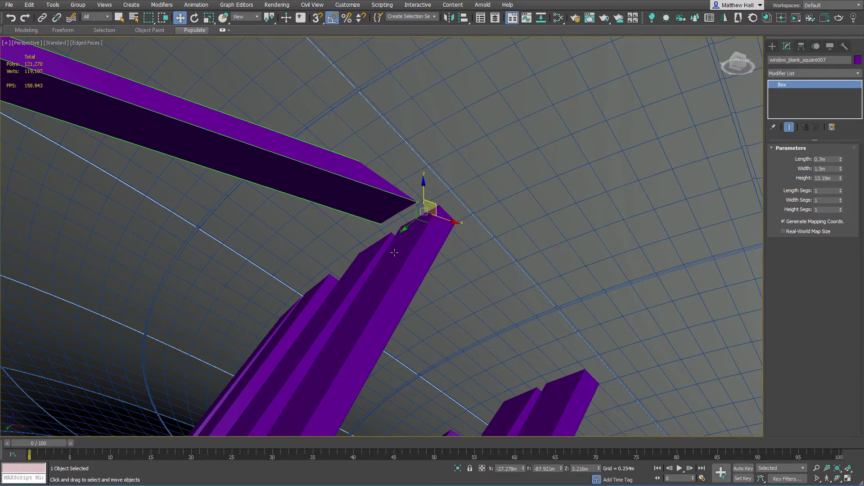
middle_click_drag(393, 246, 350, 251, "alt")
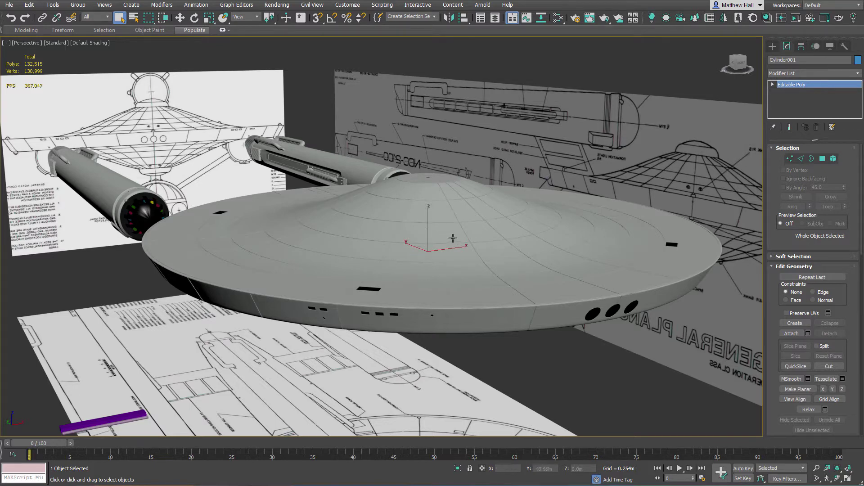
Inspect the finished hull's upper surface and the rectangular windows and small round portholes along its rim
middle_click_drag(438, 255, 491, 333, "alt")
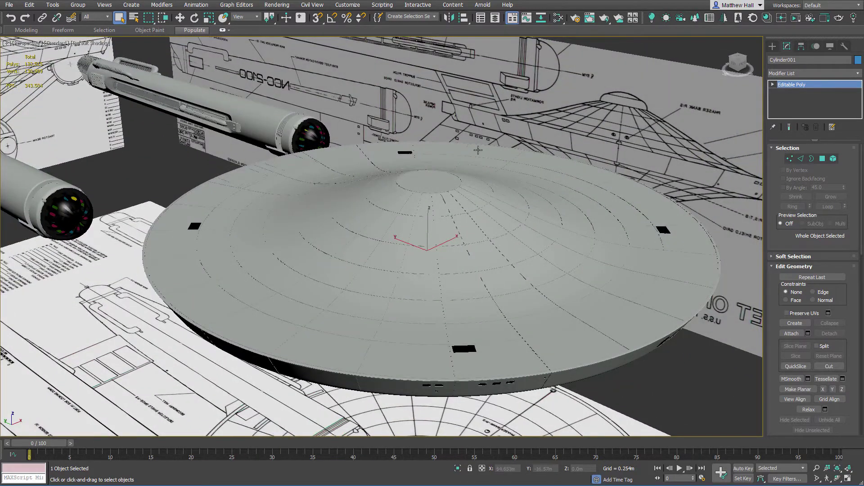
middle_click_drag(429, 276, 505, 163, "alt")
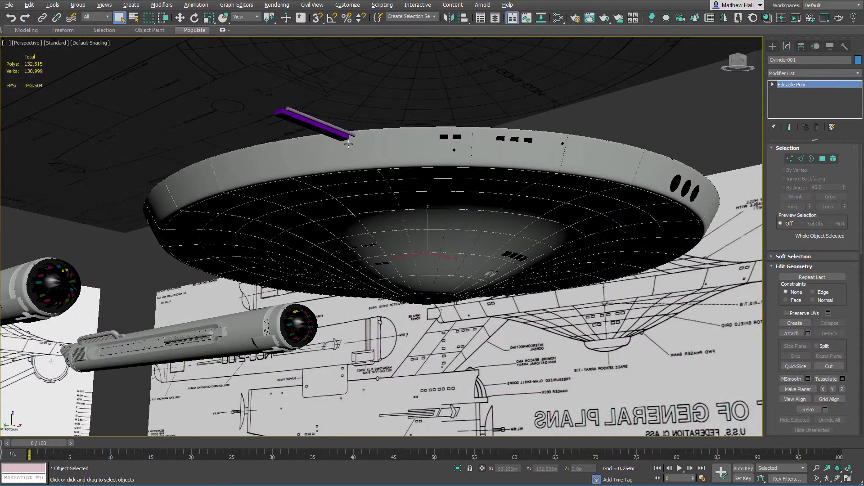
middle_click_drag(349, 144, 549, 154, "alt")
scroll(480, 128, "up", 5)
scroll(485, 194, "down", 4)
scroll(548, 154, "up", 4)
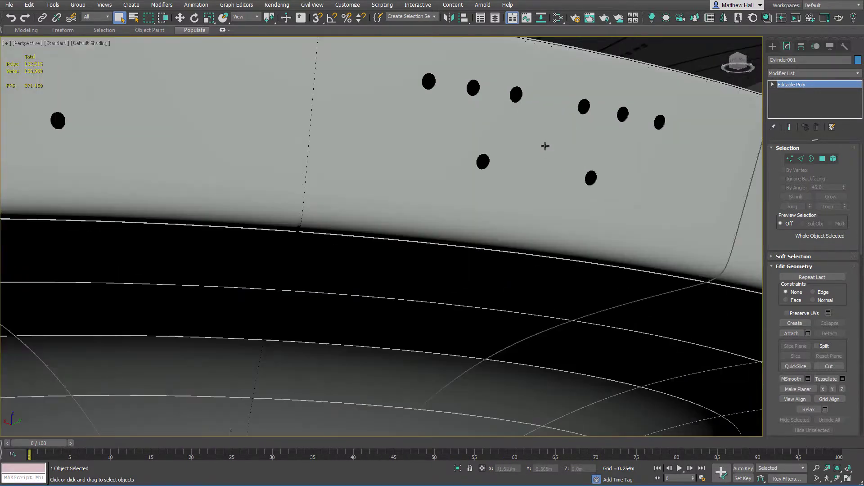
scroll(515, 131, "down", 2)
scroll(539, 204, "up", 2)
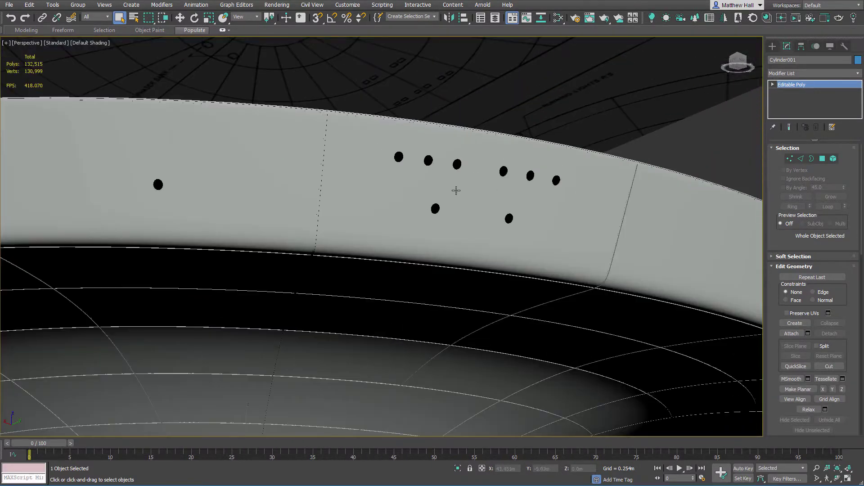
scroll(456, 190, "down", 4)
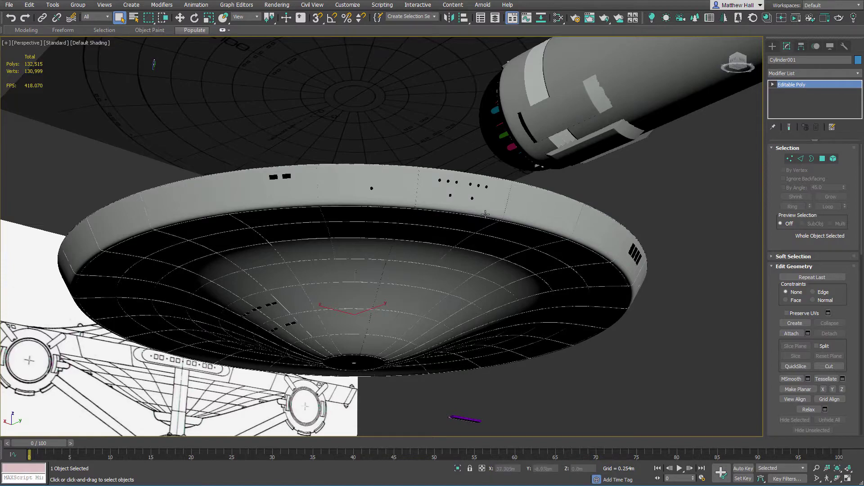
Inspect the row of four square black windows on the saucer's underside from several angles
middle_click_drag(609, 270, 477, 271, "alt")
scroll(478, 275, "up", 6)
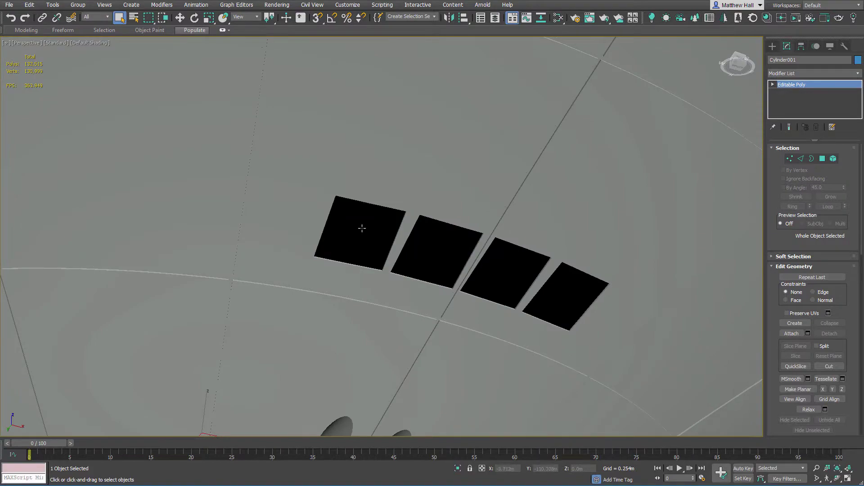
scroll(423, 288, "down", 8)
middle_click_drag(446, 301, 502, 293, "alt")
scroll(510, 294, "up", 4)
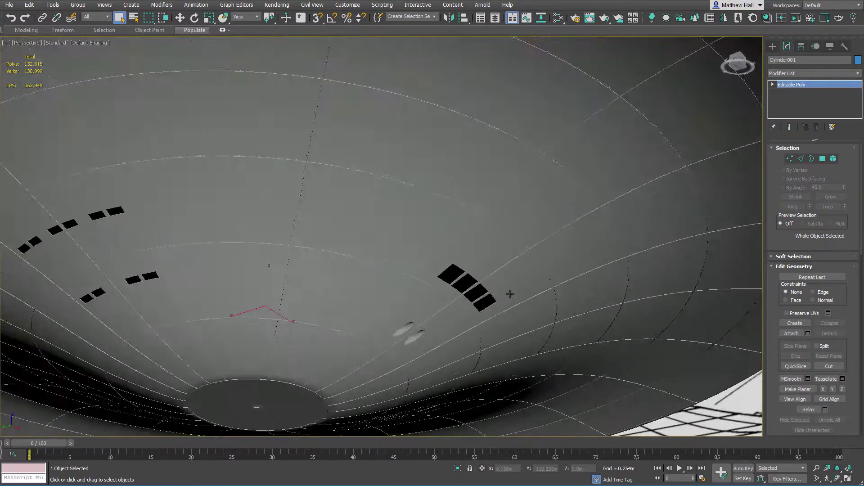
scroll(476, 290, "up", 4)
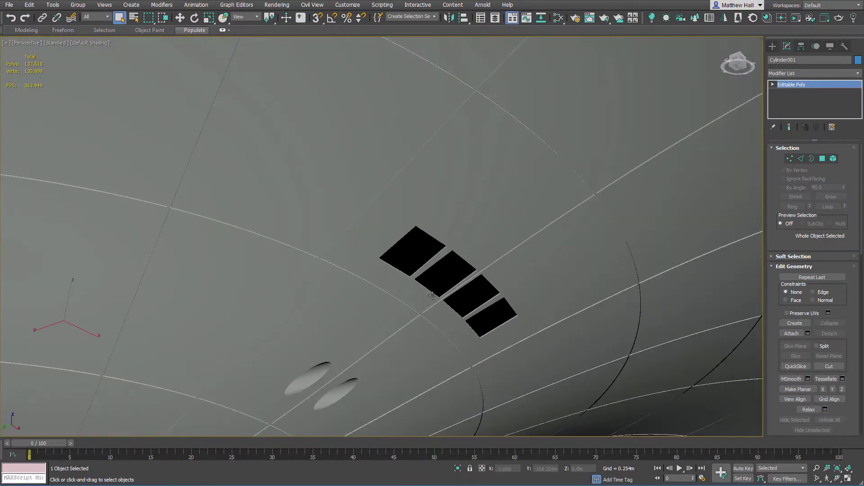
scroll(427, 269, "down", 8)
mouse_move(427, 269)
middle_mouse_down("alt")
mouse_move(430, 259)
mouse_move(423, 271)
middle_mouse_up("alt")
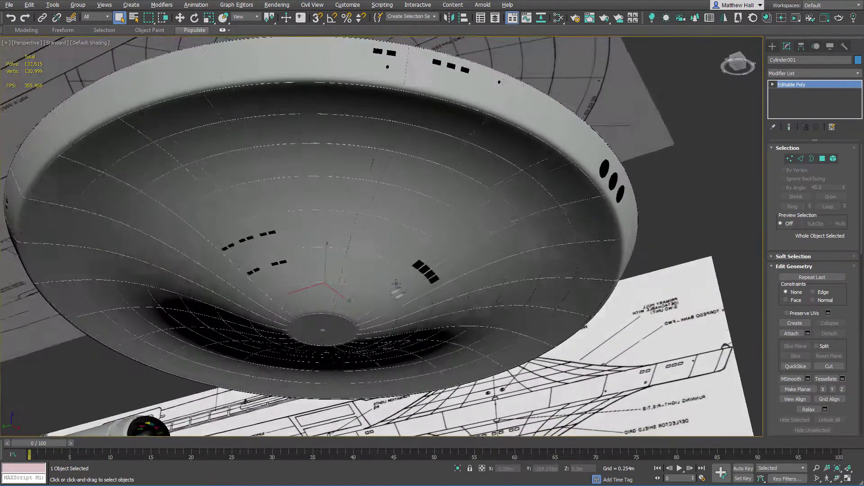
Examine the depth and shading of the two oval recesses beside the four square windows on the saucer's underside
scroll(421, 272, "up", 8)
scroll(389, 255, "down", 8)
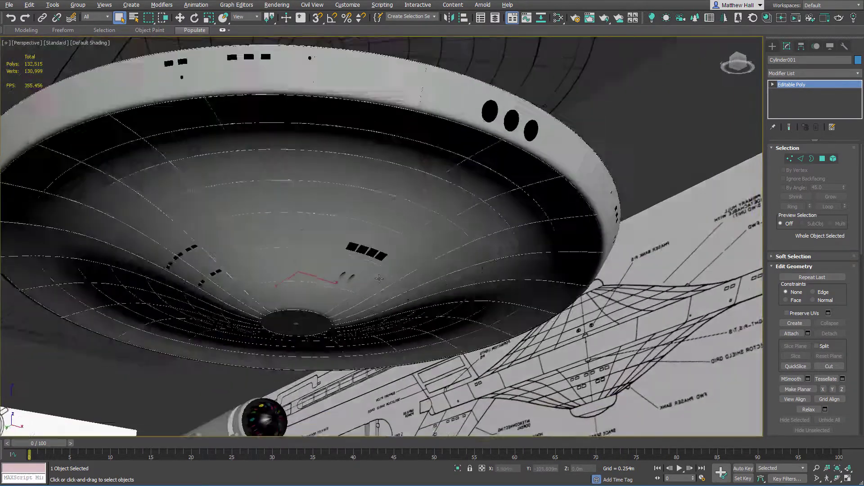
scroll(351, 261, "up", 10)
scroll(330, 253, "up", 5)
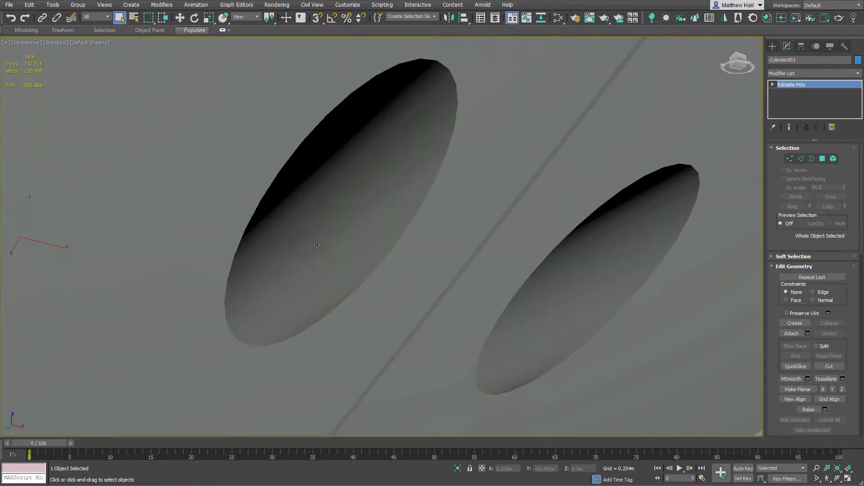
scroll(329, 253, "down", 5)
middle_click_drag(341, 256, 324, 214, "alt")
scroll(376, 253, "up", 5)
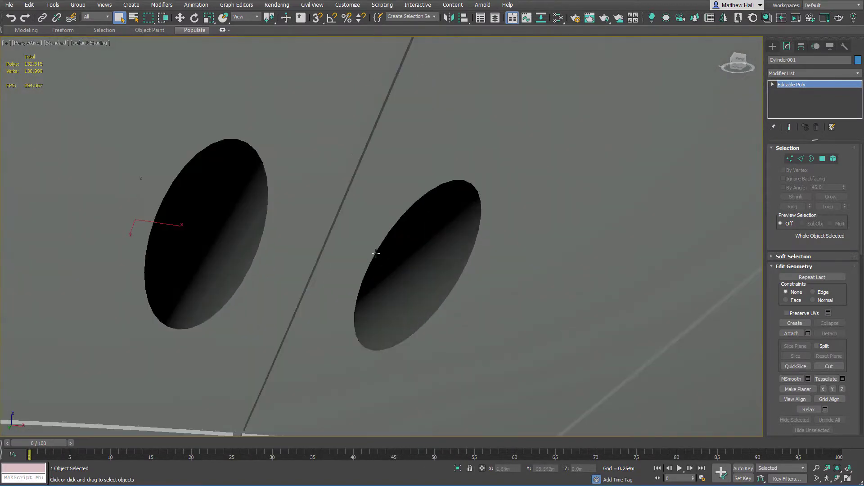
scroll(284, 249, "down", 10)
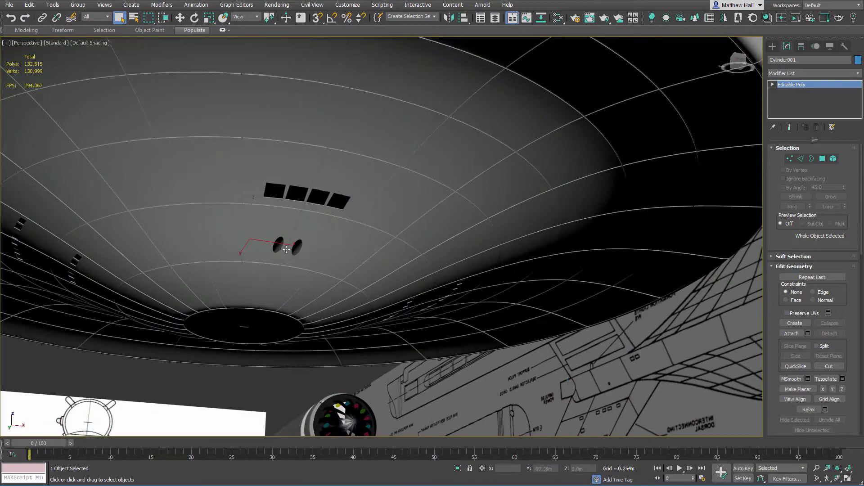
middle_click_drag(286, 249, 315, 239, "alt")
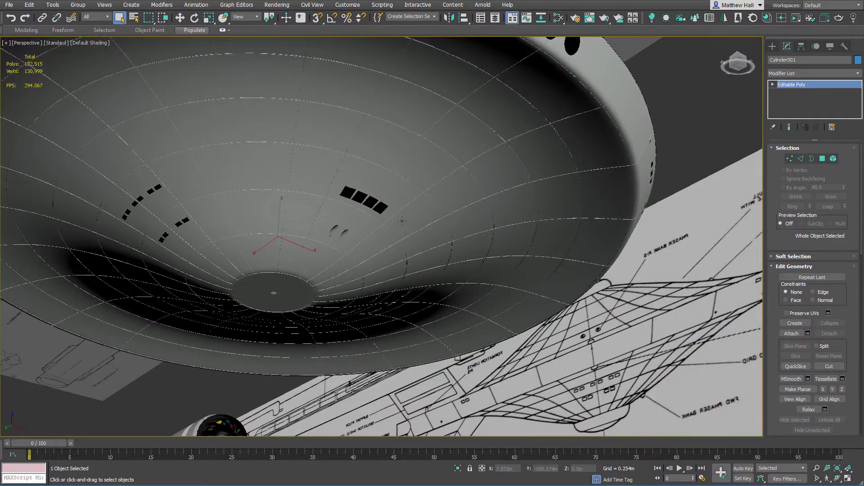
Review the three large round openings on the saucer's rim and the paired window rows on its underside
middle_click_drag(477, 175, 248, 225, "alt")
scroll(420, 207, "up", 4)
scroll(234, 279, "down", 3)
middle_click_drag(235, 279, 296, 306)
scroll(295, 306, "up", 2)
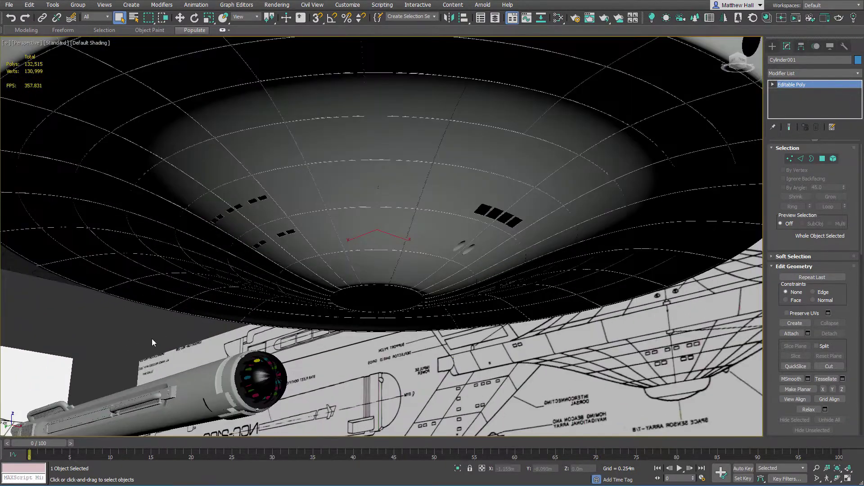
scroll(161, 333, "down", 5)
middle_click_drag(136, 330, 310, 217, "alt")
scroll(310, 217, "up", 5)
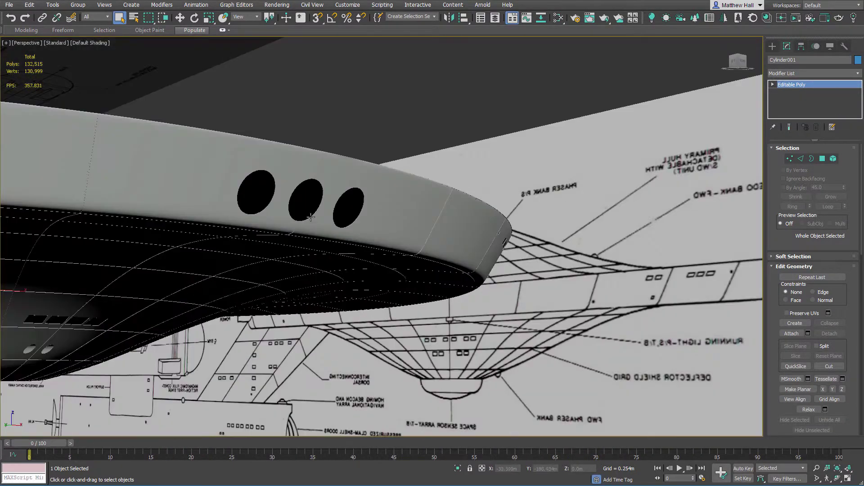
scroll(320, 202, "down", 3)
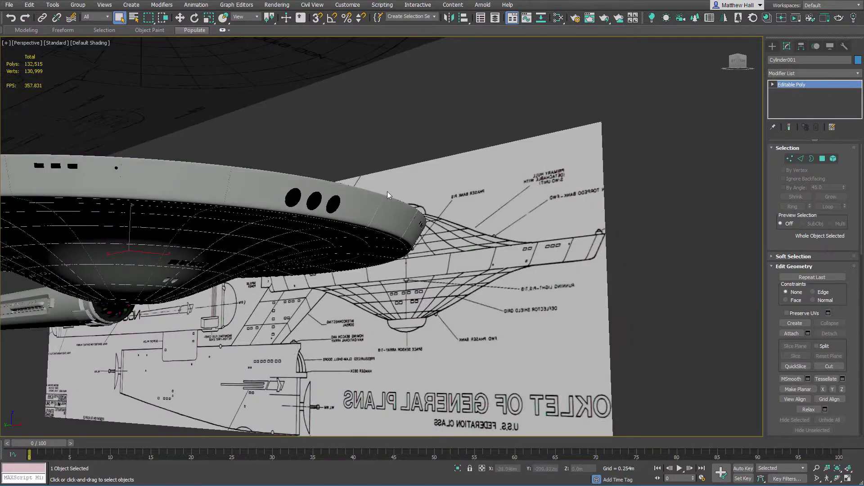
middle_click_drag(387, 192, 378, 207, "alt")
scroll(378, 207, "up", 3)
scroll(315, 232, "down", 5)
middle_click_drag(334, 233, 237, 154, "alt")
scroll(280, 189, "up", 5)
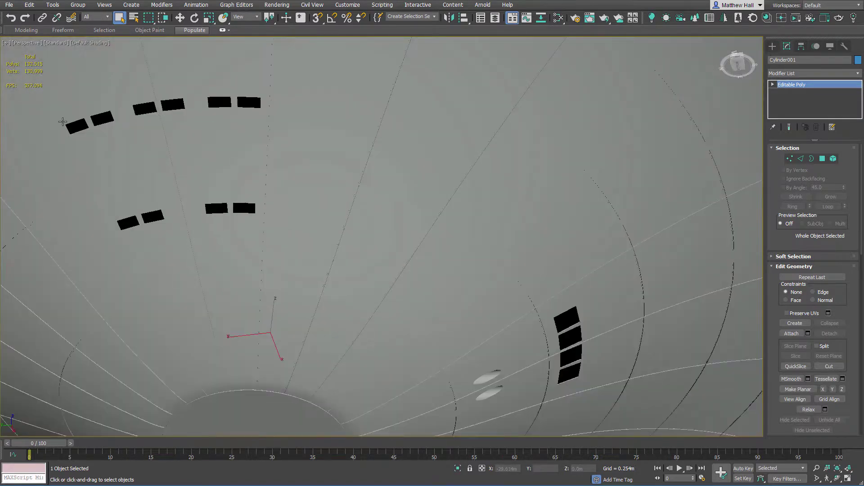
scroll(179, 172, "down", 4)
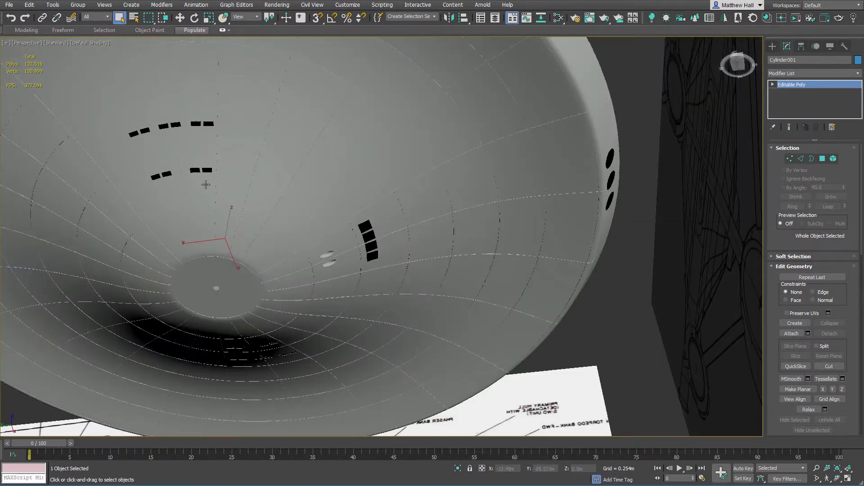
Show the saucer hull framed in the Left view with edged faces over the side blueprint
key("l")
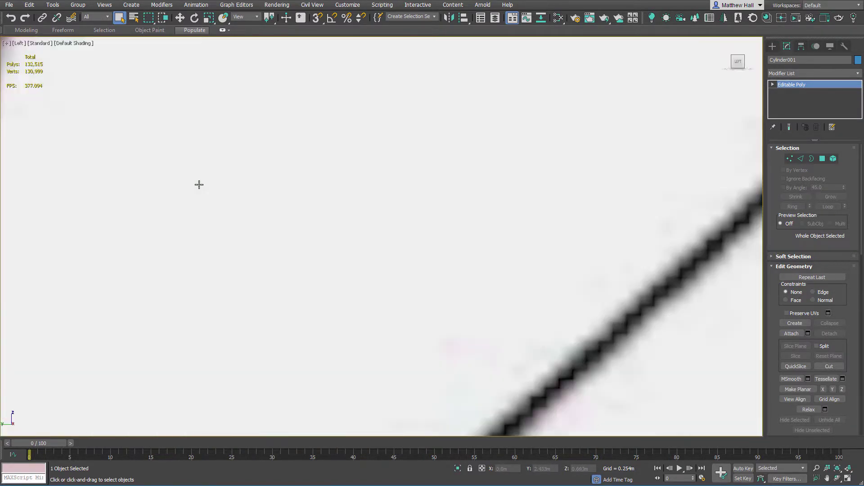
key("z")
key("F4")
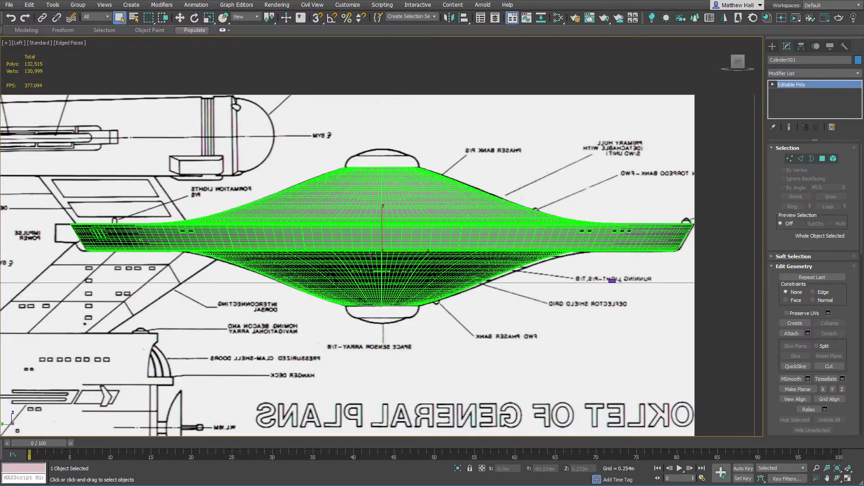
Examine the two rows of paired rectangular windows on the saucer's underside in the Left view and in shaded perspective
scroll(397, 279, "up", 10)
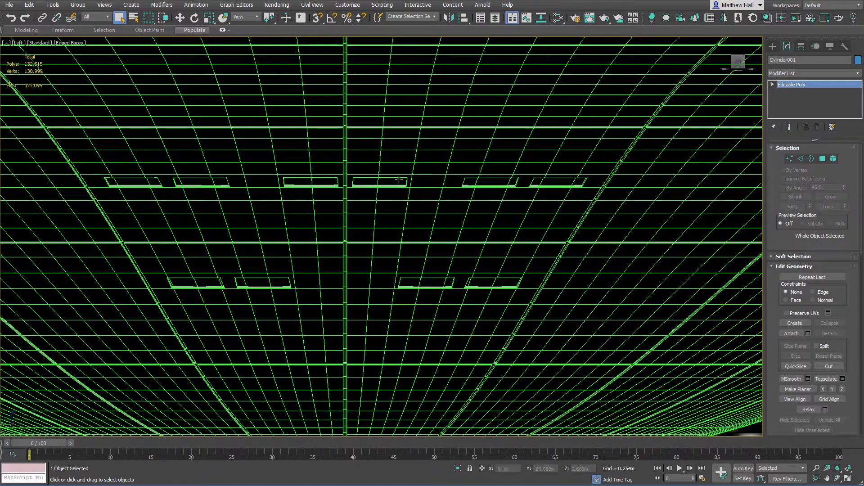
scroll(337, 207, "down", 6)
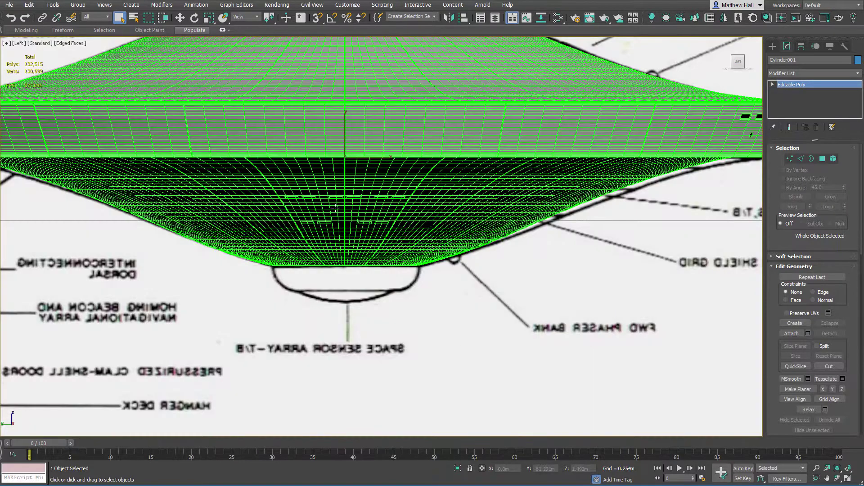
key("p")
key("F4")
scroll(335, 208, "down", 5)
middle_click_drag(336, 208, 349, 154, "alt")
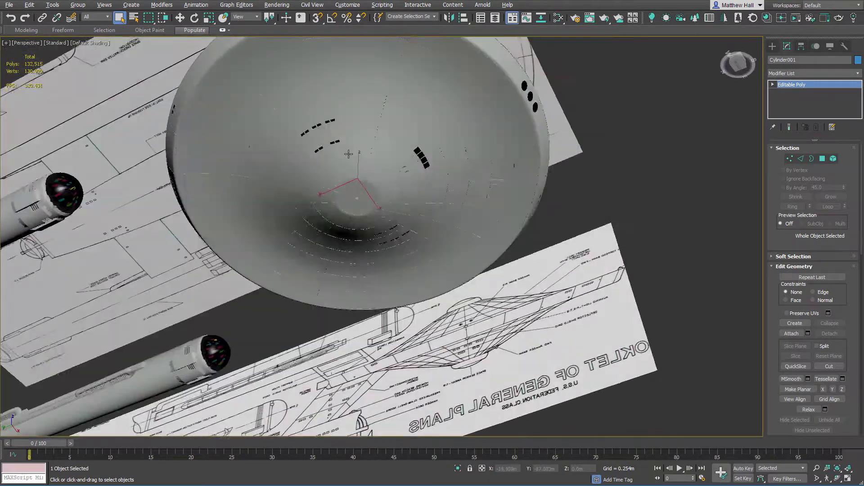
scroll(349, 154, "up", 8)
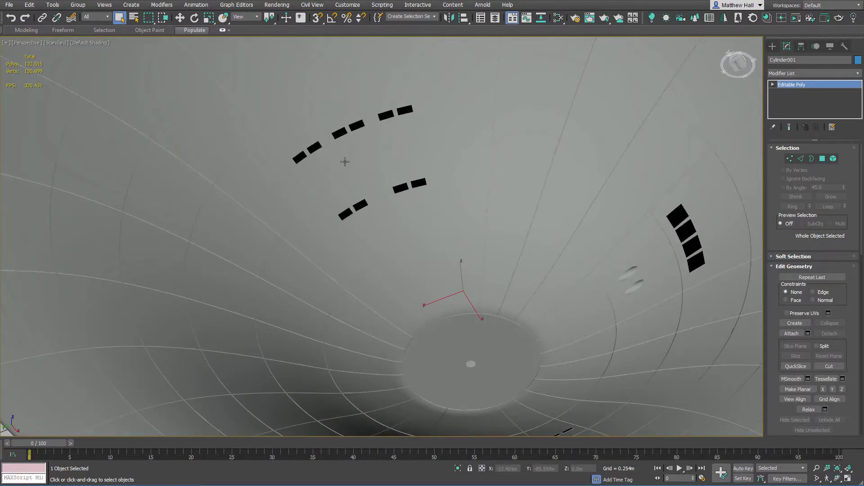
middle_click_drag(353, 137, 310, 243, "alt")
scroll(315, 224, "up", 6)
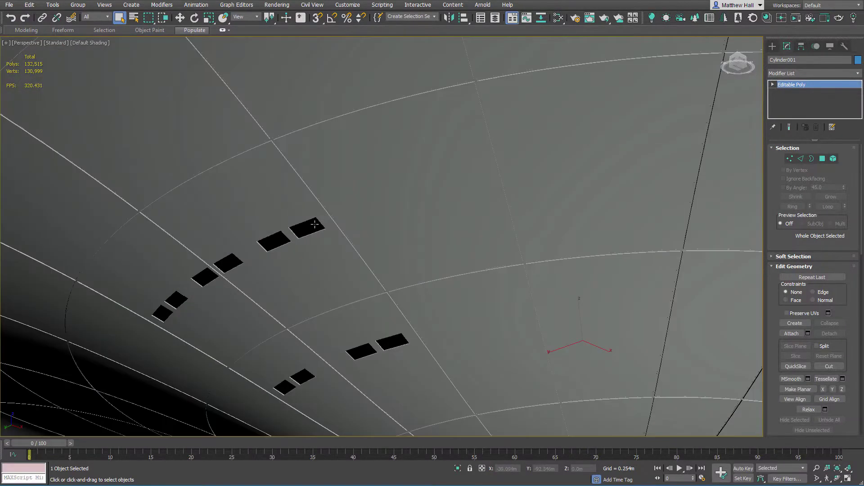
scroll(274, 241, "down", 8)
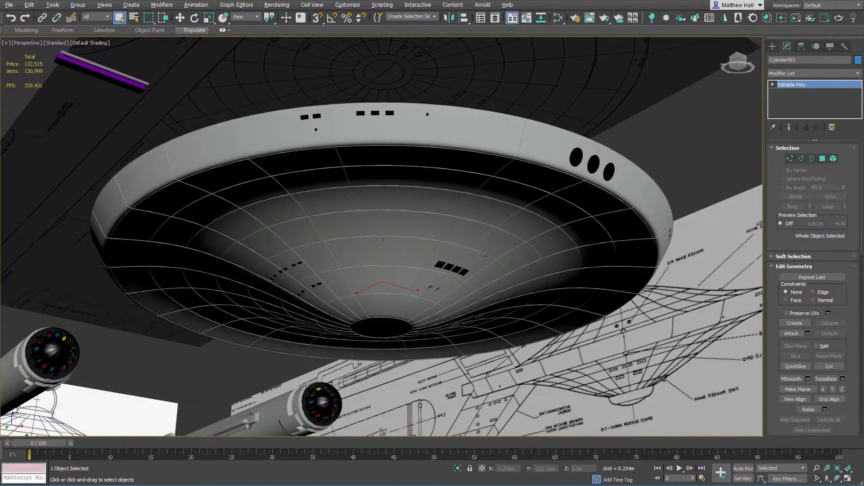
Select the human scale figure floating beside the saucer and frame it together with the rim windows
middle_click_drag(455, 255, 352, 256, "alt")
middle_click_drag(474, 205, 374, 265)
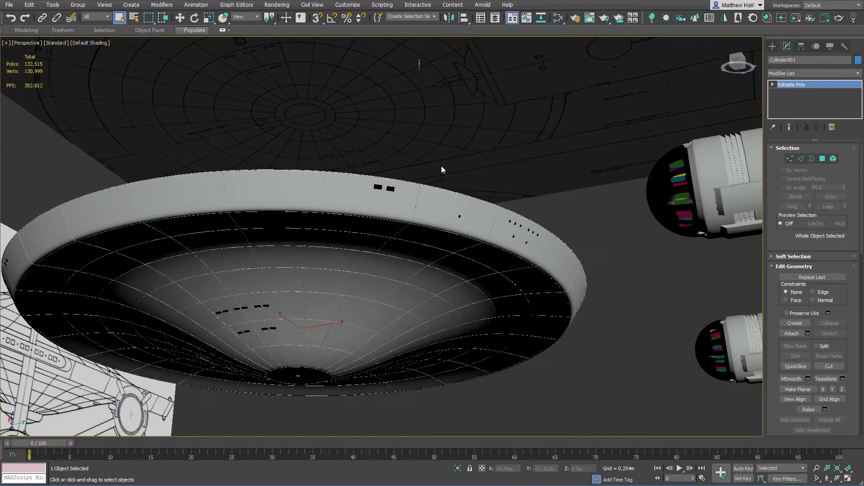
left_click(421, 65)
middle_click_drag(412, 72, 407, 143, "alt")
scroll(417, 65, "up", 4)
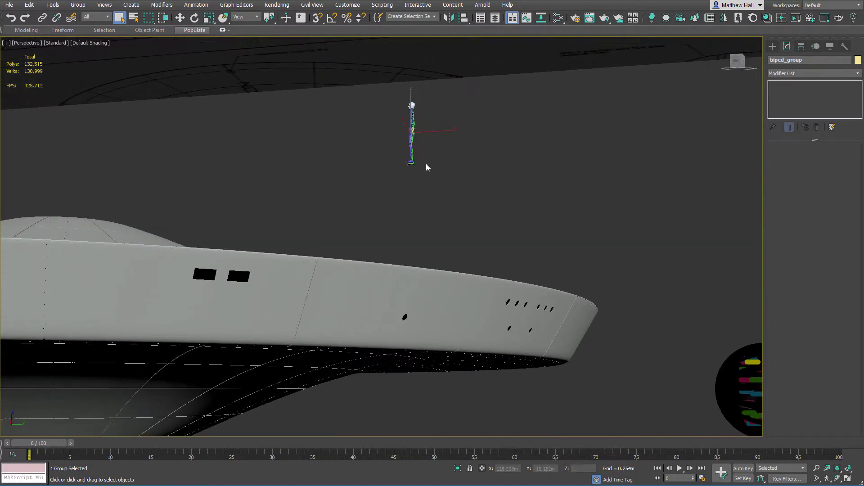
Compare the human figure's size with the saucer's rim and paired windows, starting from the Left view and orbiting around it
key("l")
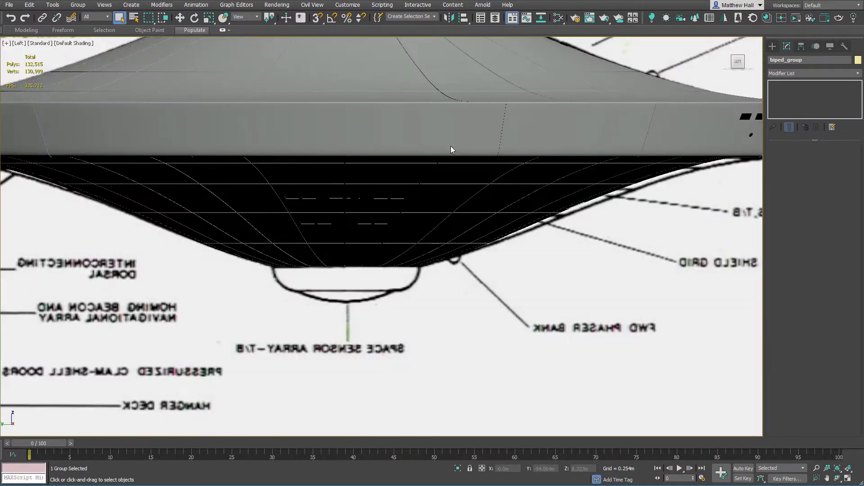
middle_click_drag(456, 146, 563, 144, "alt")
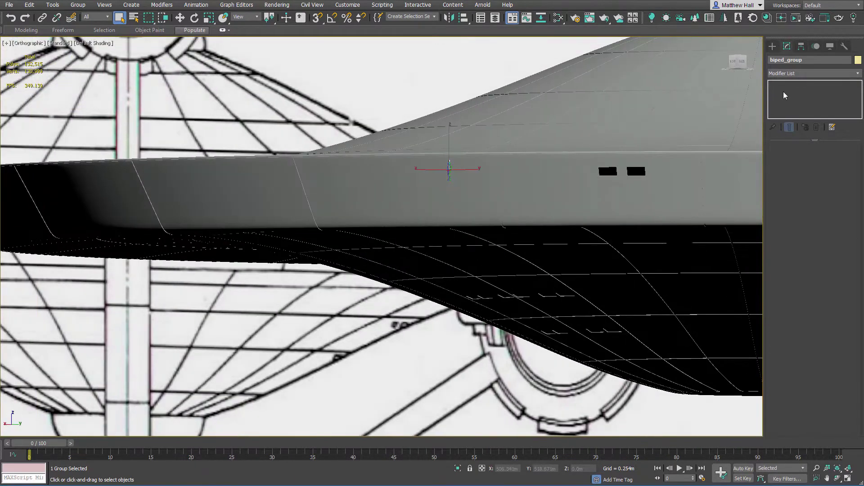
middle_click_drag(495, 121, 451, 147, "alt")
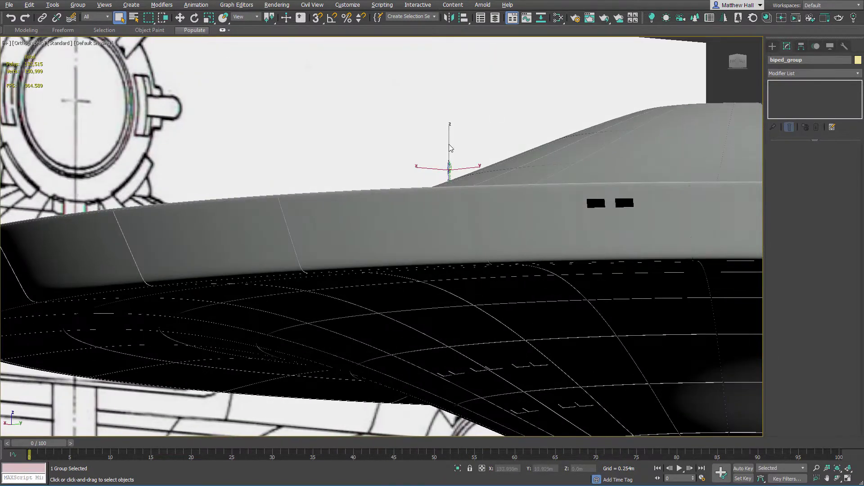
scroll(436, 190, "up", 3)
scroll(457, 161, "up", 1)
scroll(457, 156, "down", 3)
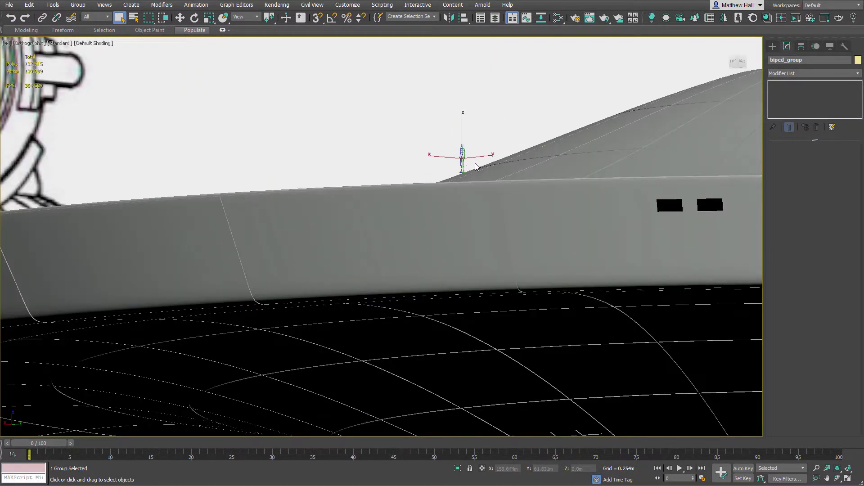
scroll(479, 166, "down", 3)
scroll(502, 176, "up", 2)
scroll(498, 170, "down", 4)
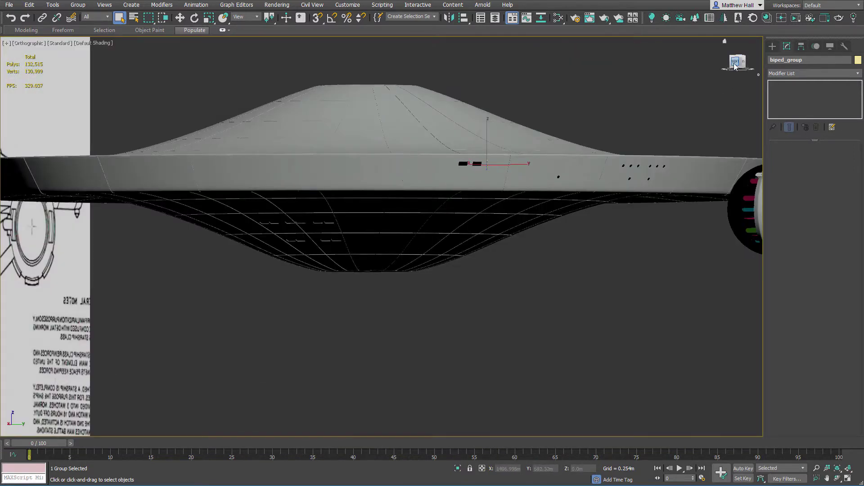
Show the Right view and compare the human figure's height with the small portholes on the saucer's rim
left_click(736, 64)
scroll(581, 126, "up", 8)
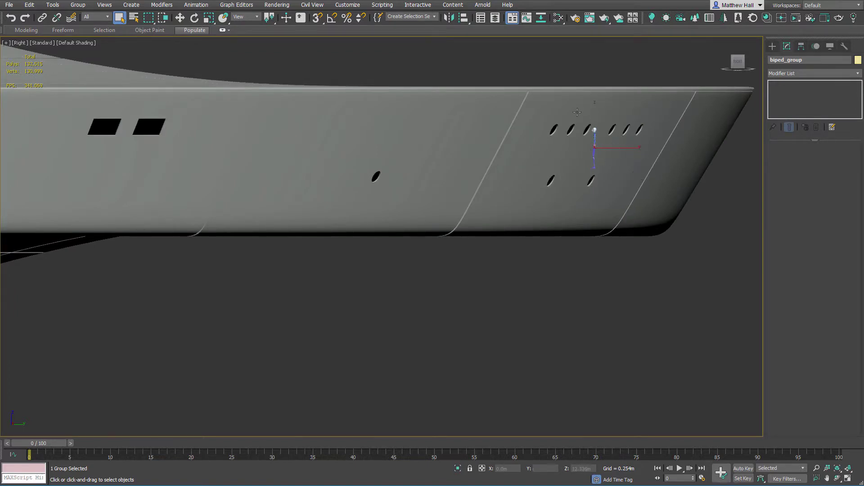
scroll(604, 131, "up", 5)
scroll(563, 135, "down", 8)
middle_click_drag(553, 145, 568, 160, "alt")
Examine the paired phaser bank domes on the saucer's upper surface in the Perspective view
key("p")
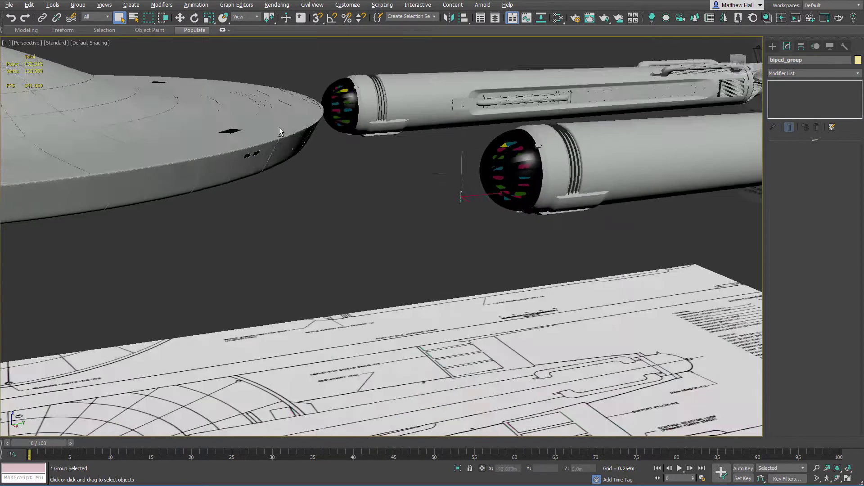
scroll(280, 128, "down", 5)
middle_click_drag(253, 169, 404, 222, "alt")
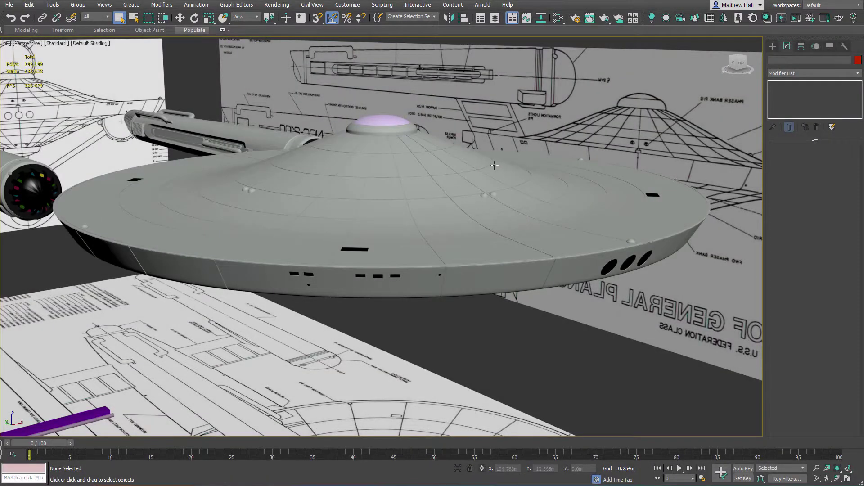
middle_click_drag(495, 165, 496, 192, "alt")
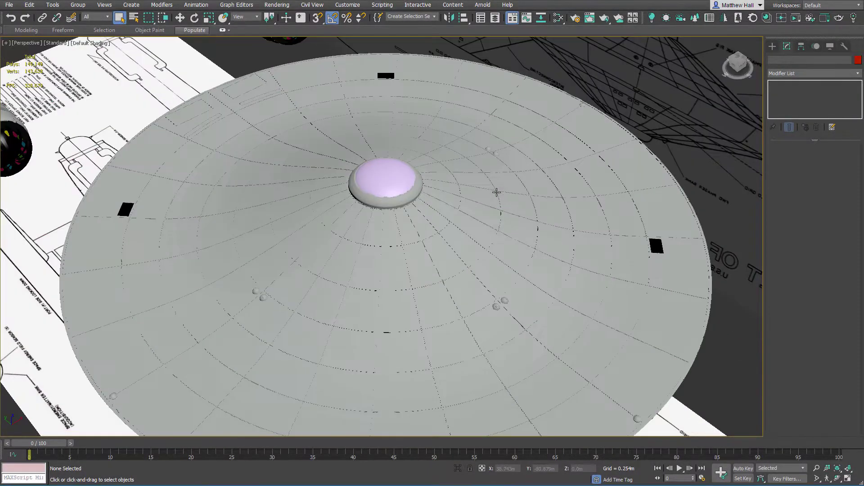
scroll(502, 293, "up", 8)
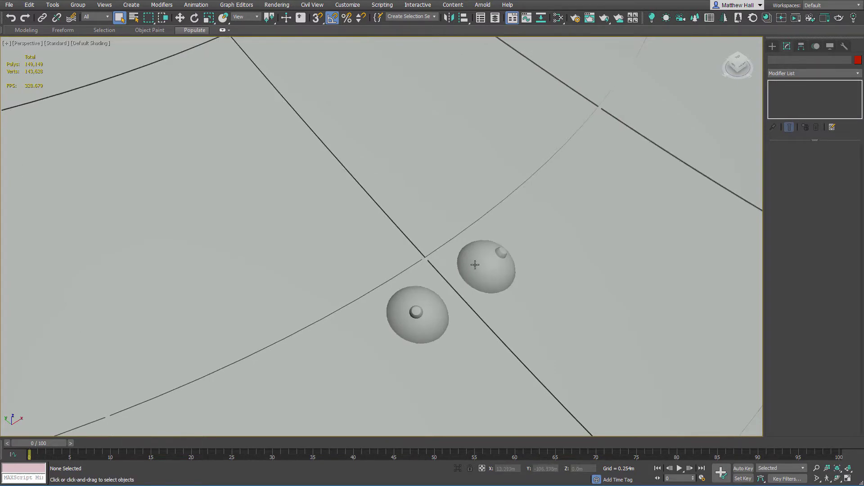
scroll(472, 254, "down", 10)
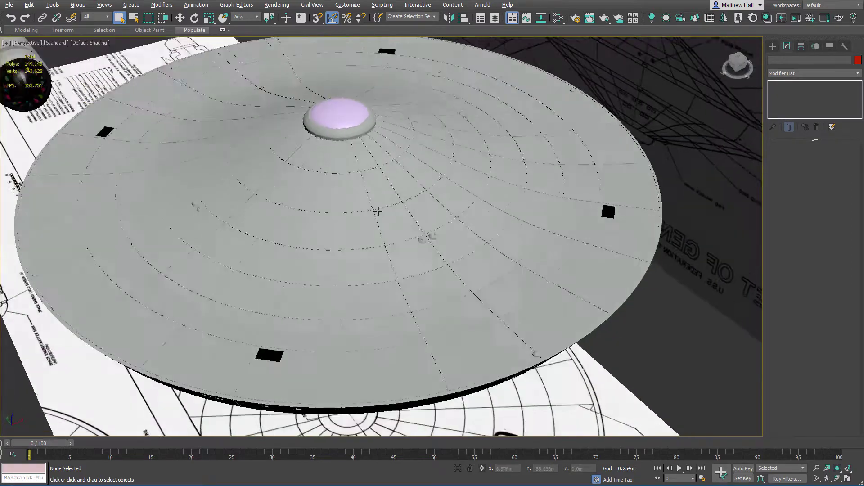
Compare the dome pairs on the saucer's upper surface with the markings on the NCC-2100 top blueprint
scroll(410, 244, "down", 6)
scroll(410, 240, "up", 8)
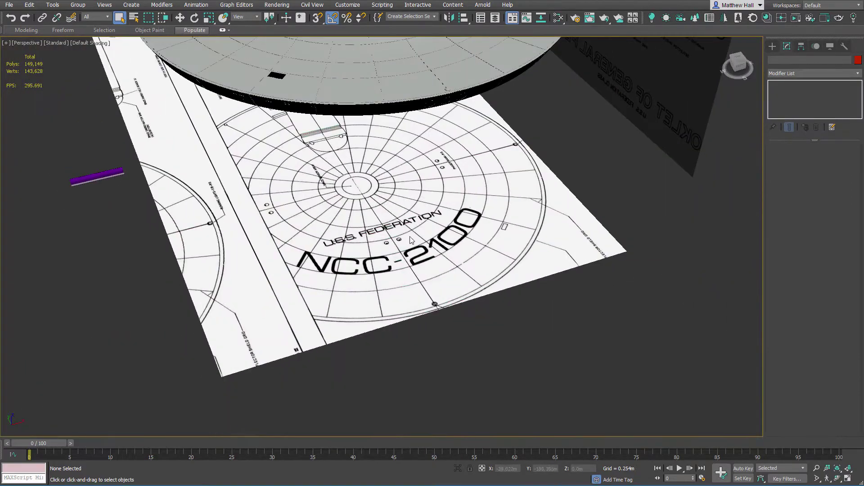
scroll(411, 240, "down", 10)
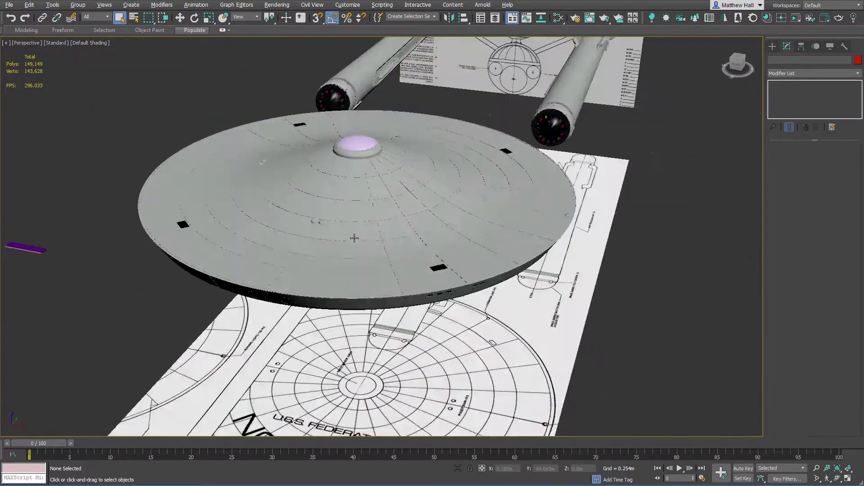
scroll(336, 223, "up", 5)
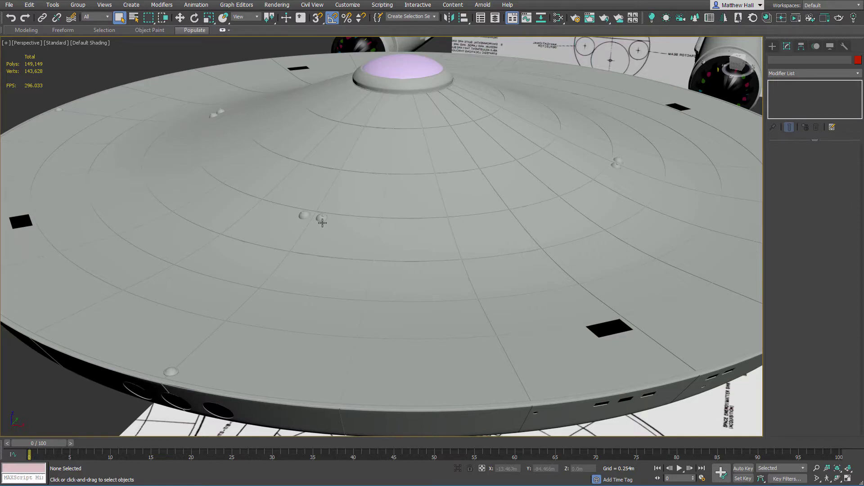
Inspect the small dome light near the saucer's upper rim up close with edged faces shown
scroll(322, 222, "down", 5)
mouse_move(286, 201)
middle_mouse_down("alt")
mouse_move(308, 201)
mouse_move(281, 198)
middle_mouse_up("alt")
scroll(253, 260, "up", 6)
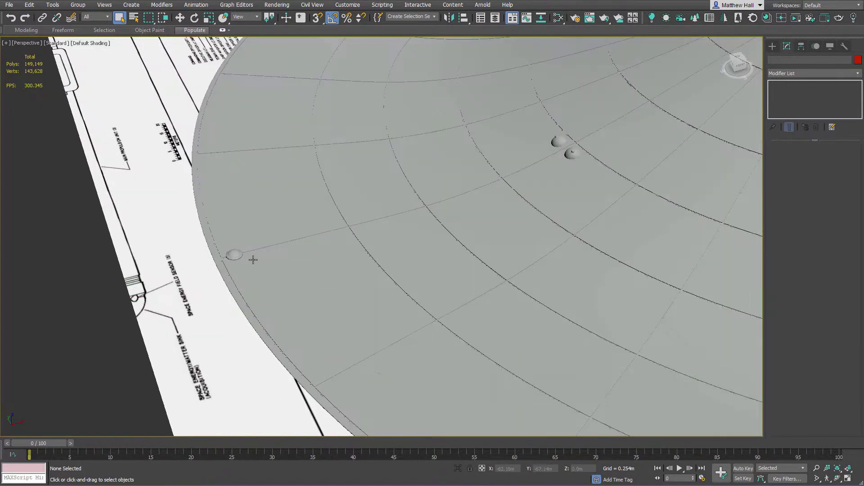
scroll(253, 259, "up", 8)
key("F4")
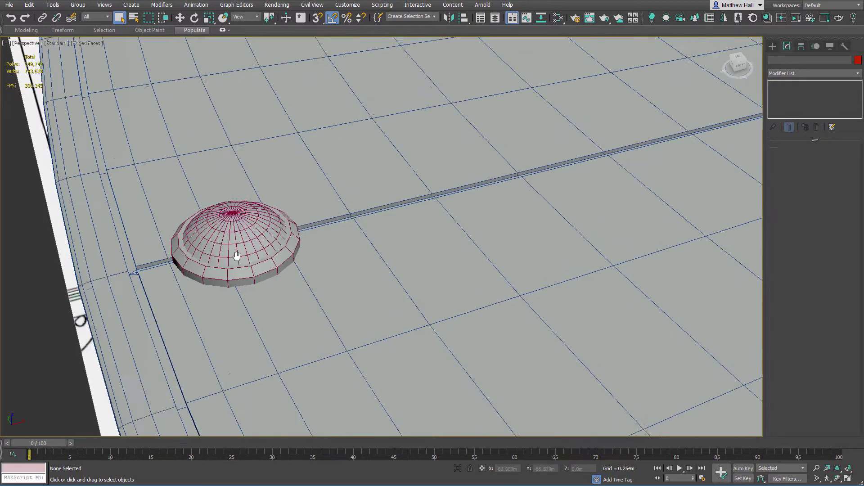
scroll(237, 256, "up", 3)
Select the navigation light and highlight its base ring and dome in turn as separate elements
left_click(226, 251)
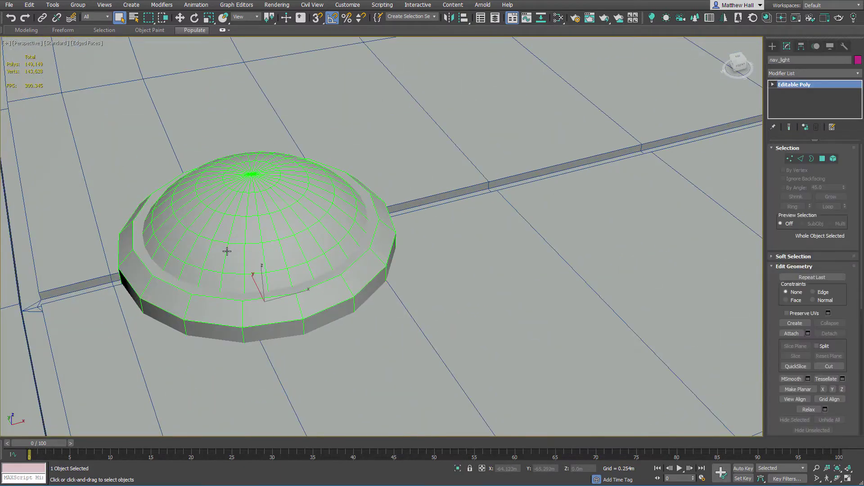
left_click(834, 159)
left_click(266, 310)
left_click(265, 254)
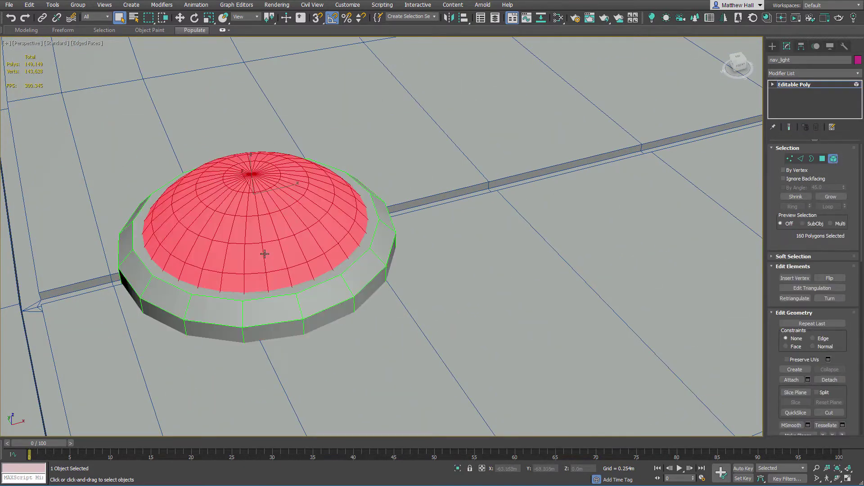
left_click(270, 311)
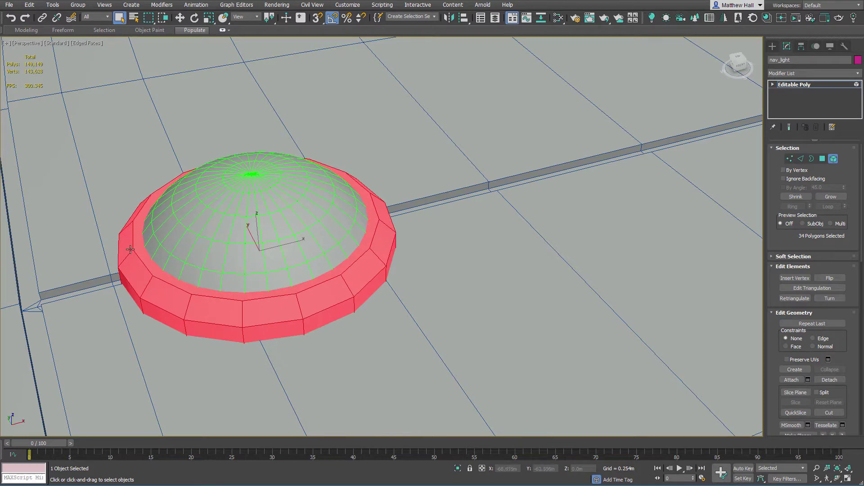
left_click(272, 203)
Leave element editing on the navigation light, clear the selection and turn off edged faces
scroll(273, 205, "down", 6)
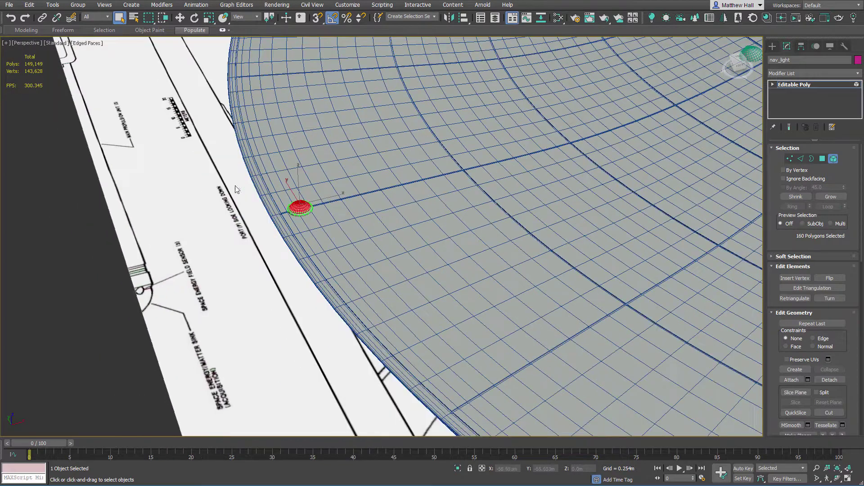
key("6")
key("ctrl+d")
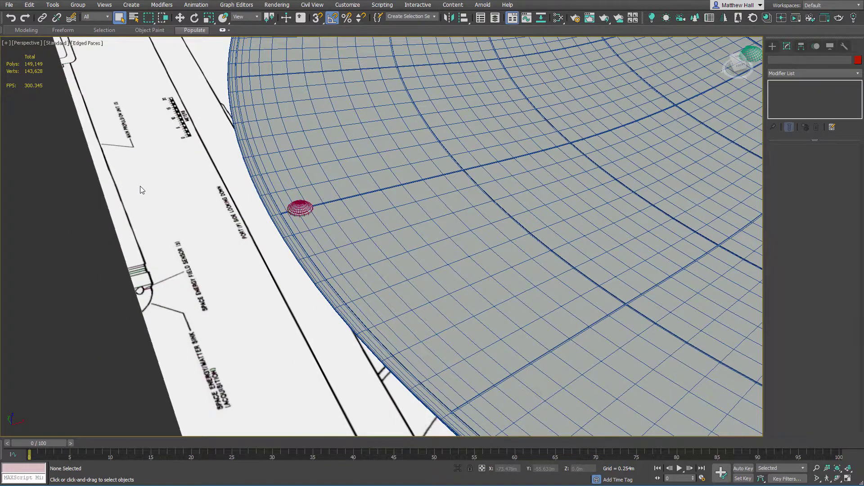
key("F4")
Inspect the dome pairs and rim lights on the saucer's underside from several angles and distances
scroll(293, 203, "down", 10)
mouse_move(292, 203)
middle_mouse_down("alt")
mouse_move(309, 160)
mouse_move(297, 198)
middle_mouse_up("alt")
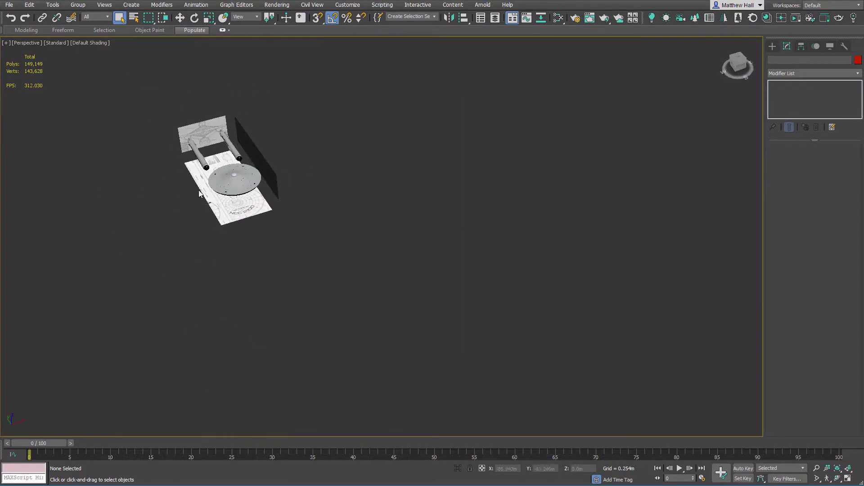
scroll(485, 196, "up", 10)
middle_click_drag(484, 196, 512, 202, "alt")
scroll(487, 155, "up", 5)
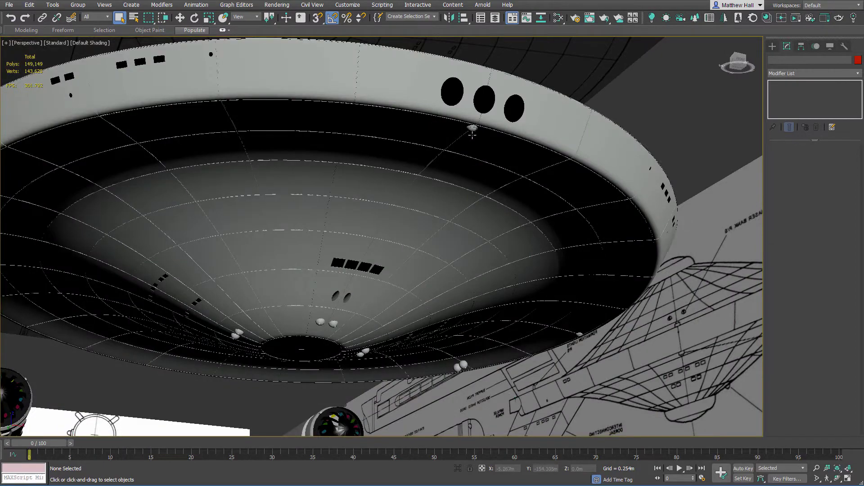
middle_click_drag(472, 134, 444, 241, "alt")
scroll(436, 171, "down", 3)
scroll(382, 194, "up", 8)
middle_click_drag(380, 187, 406, 222, "alt")
scroll(351, 189, "down", 5)
scroll(380, 163, "down", 5)
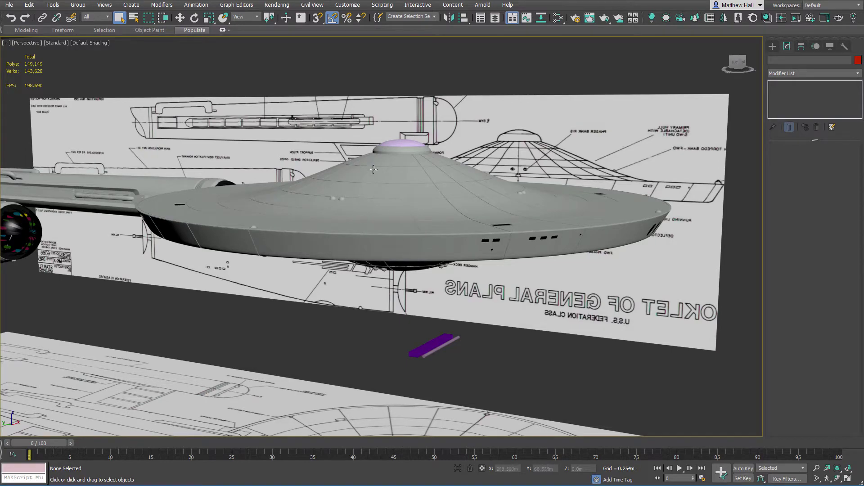
Examine the pink dome and its surrounding collar at the centre of the saucer's upper surface
middle_click_drag(450, 141, 390, 142, "alt")
scroll(401, 169, "up", 5)
scroll(400, 169, "down", 10)
scroll(411, 163, "up", 8)
middle_click_drag(334, 140, 323, 181, "alt")
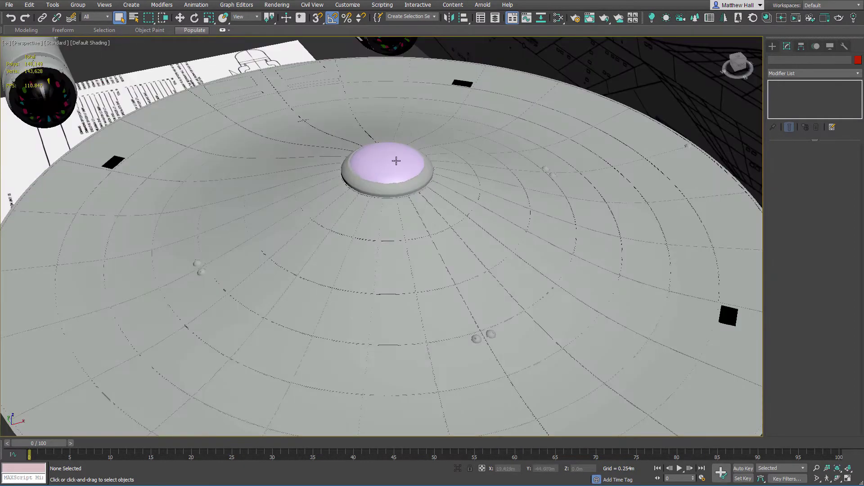
scroll(396, 161, "up", 4)
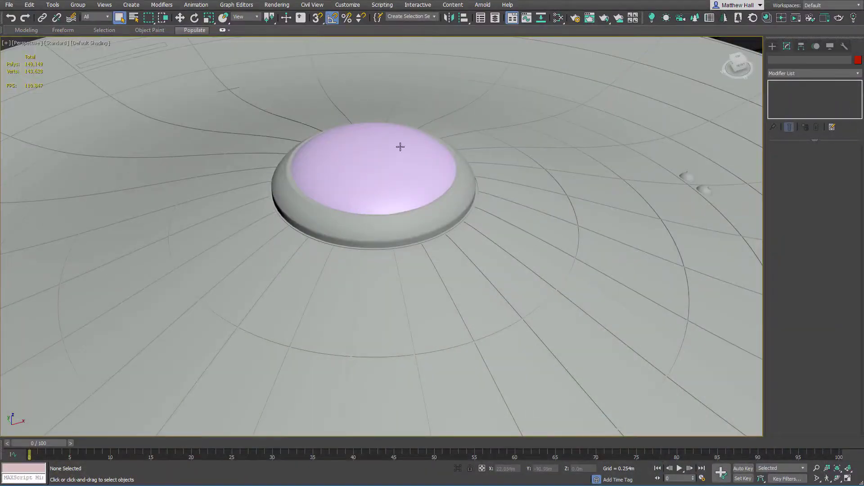
scroll(359, 150, "down", 5)
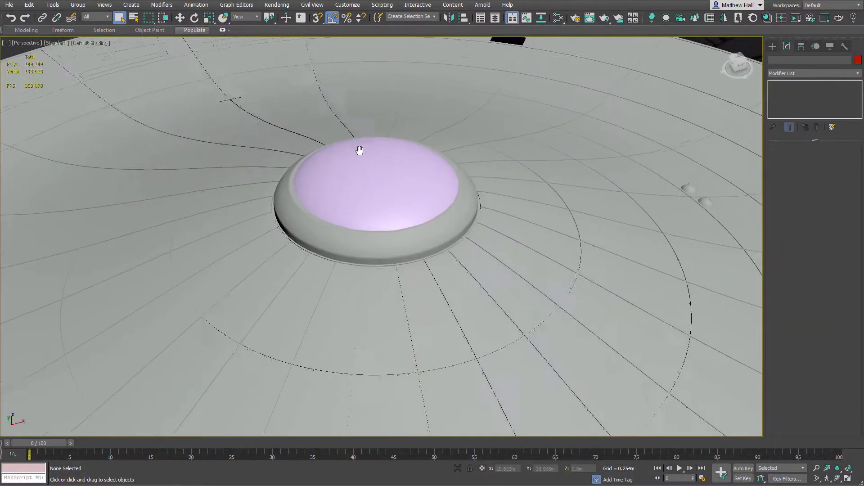
Turn on edged faces and isolate the pink dome and its surrounding collar, leaving nothing selected
scroll(377, 165, "down", 3)
scroll(377, 174, "up", 7)
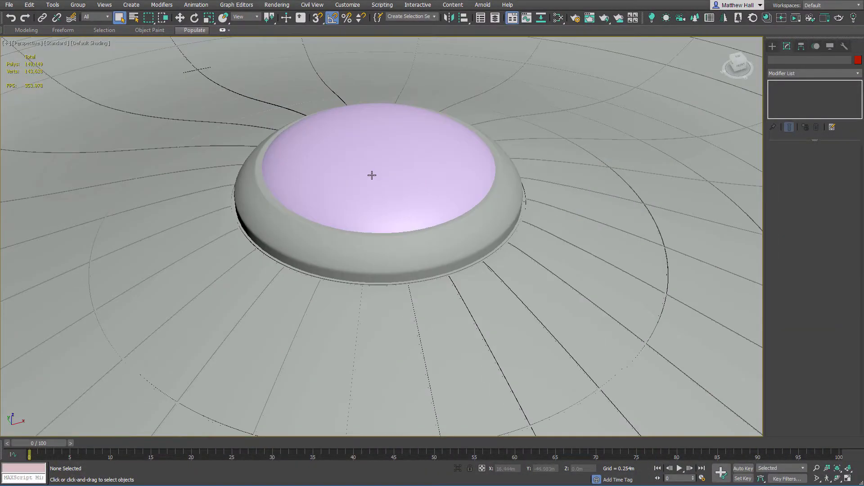
scroll(401, 220, "up", 1)
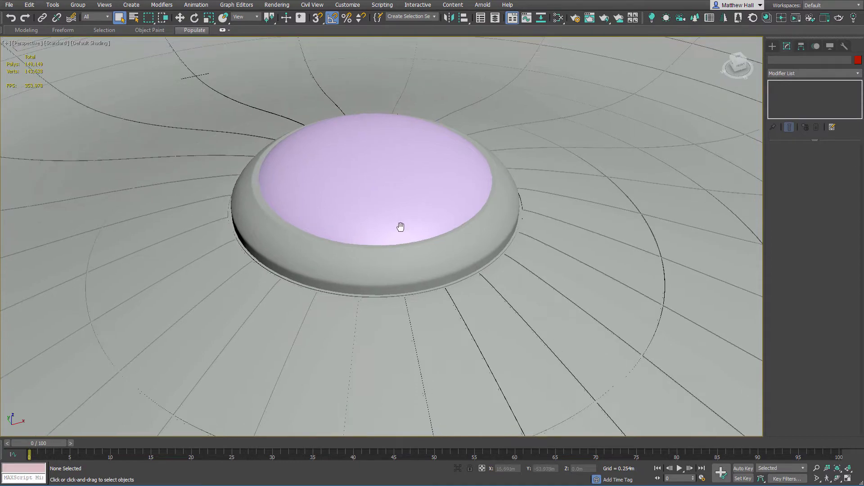
key("F4")
left_click(378, 266)
left_click(380, 217, "ctrl")
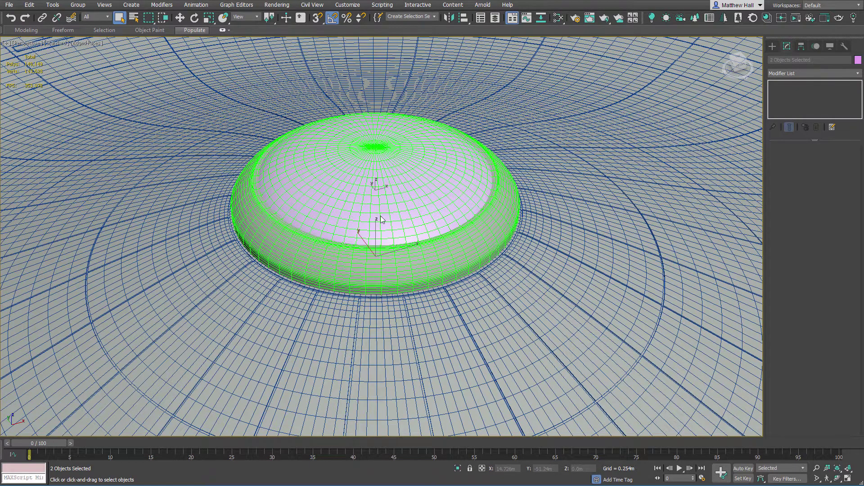
right_click(381, 219)
left_click(404, 134)
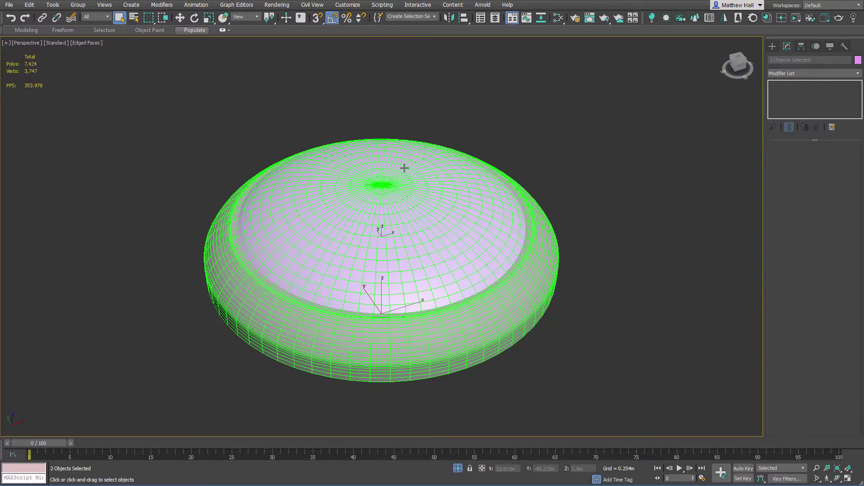
scroll(404, 167, "down", 5)
left_click(492, 200)
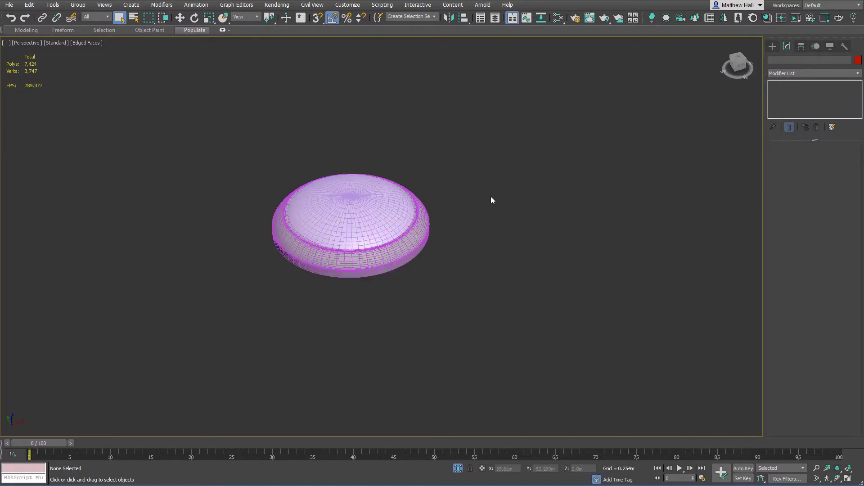
Create a cylinder about 0.48 m in radius and 9.13 m tall beside the isolated dome
right_click(488, 238)
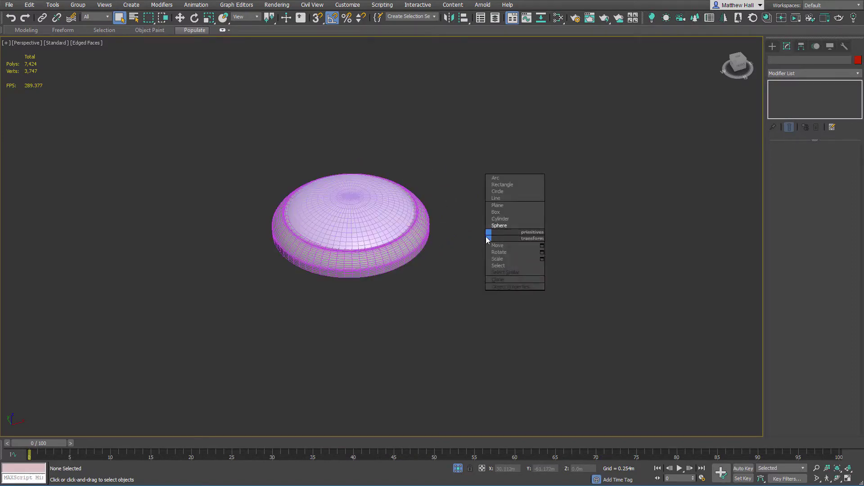
left_click(511, 220)
left_click_drag(511, 265, 508, 261)
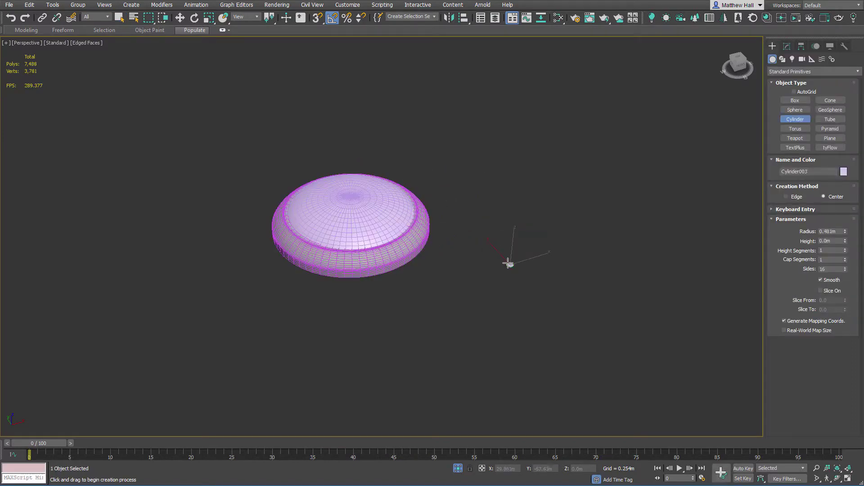
right_click(506, 198)
Align the cylinder to the centre of the pink dome
scroll(447, 222, "down", 3)
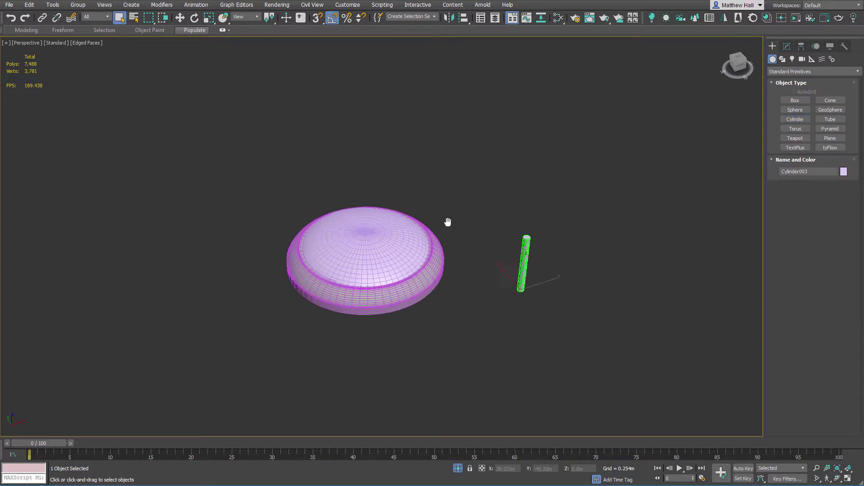
key("alt+a")
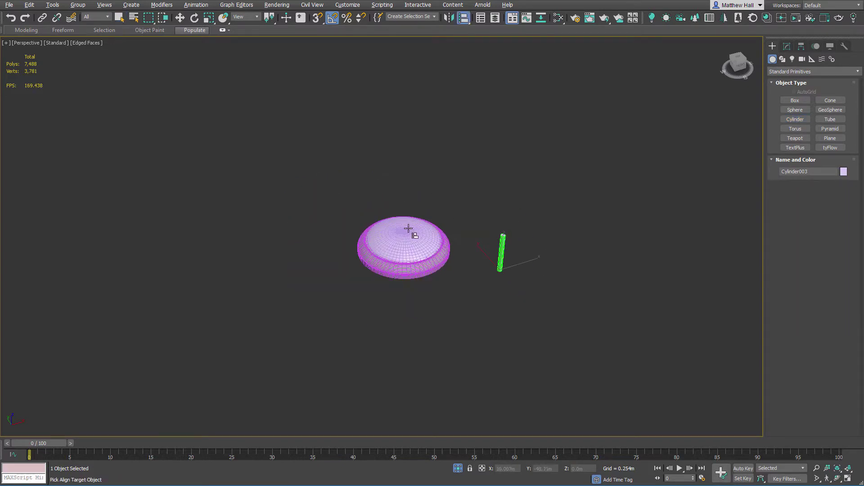
left_click(408, 234)
left_click(498, 317)
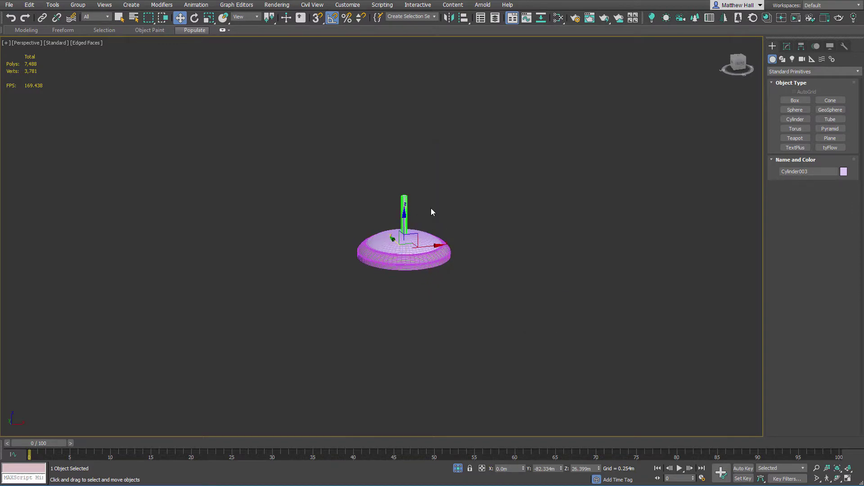
Switch to a wireframe front view and lower the cylinder about 0.83 m into the dome
key("f")
scroll(428, 215, "down", 3)
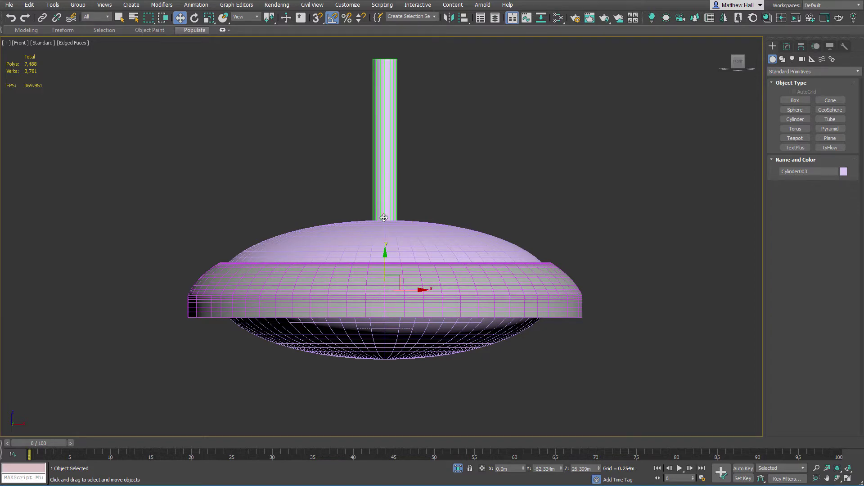
scroll(294, 333, "up", 3)
scroll(292, 306, "down", 4)
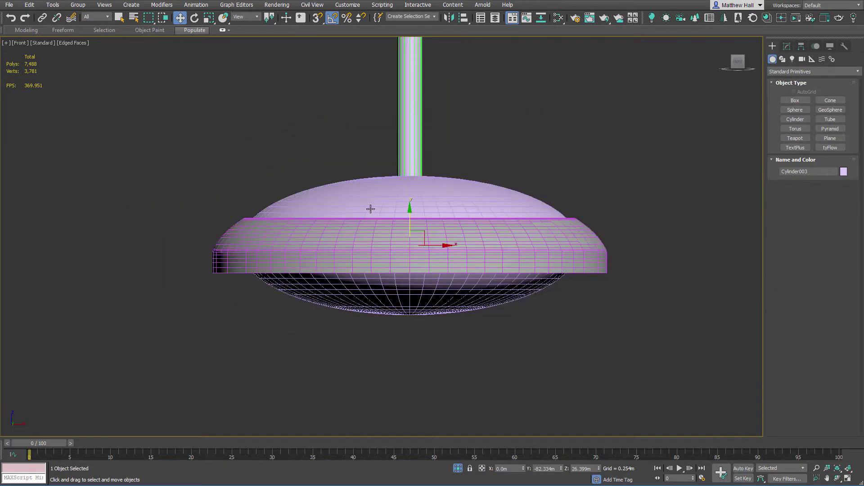
scroll(370, 207, "up", 1)
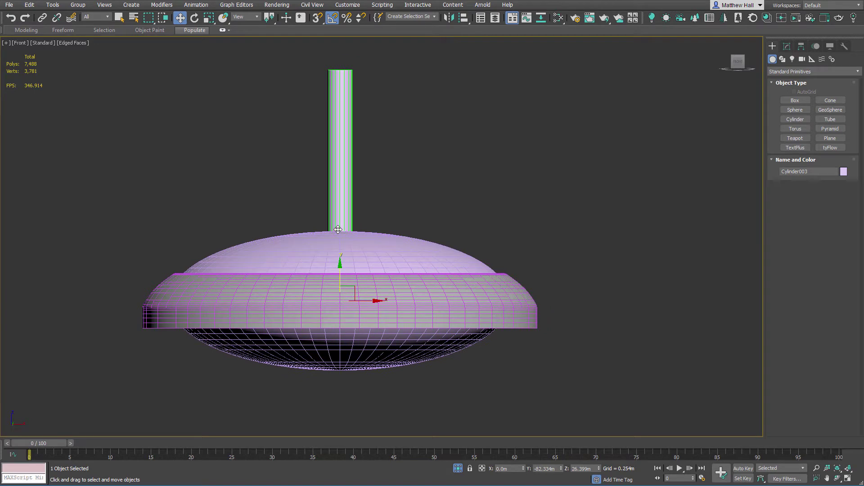
key("F3")
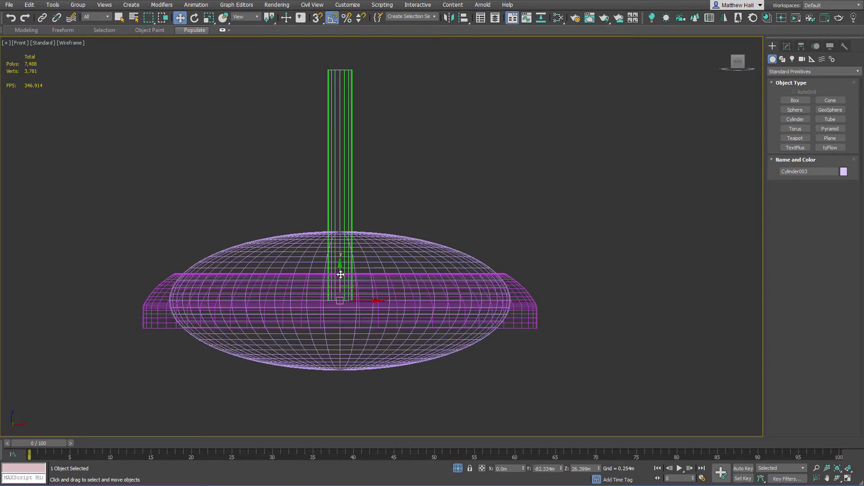
left_click_drag(341, 274, 341, 293)
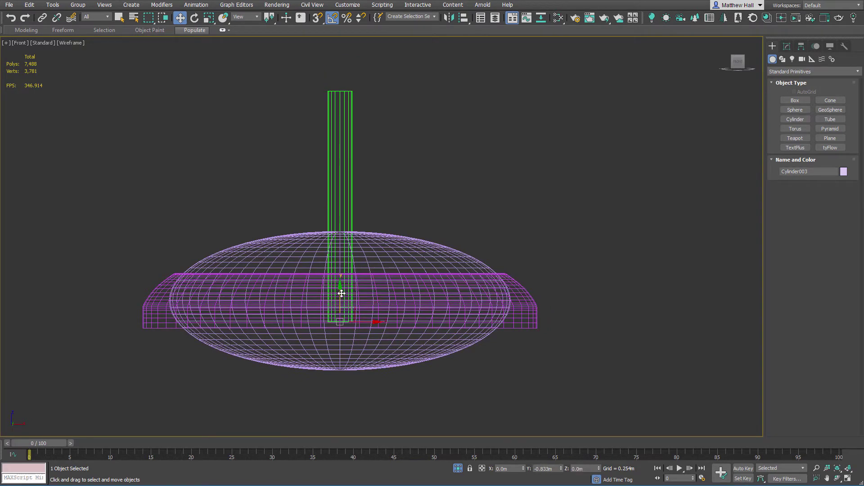
Set the cylinder's radius to 0.1 m
left_click(787, 46)
left_click_drag(845, 161, 845, 188)
left_click(829, 161)
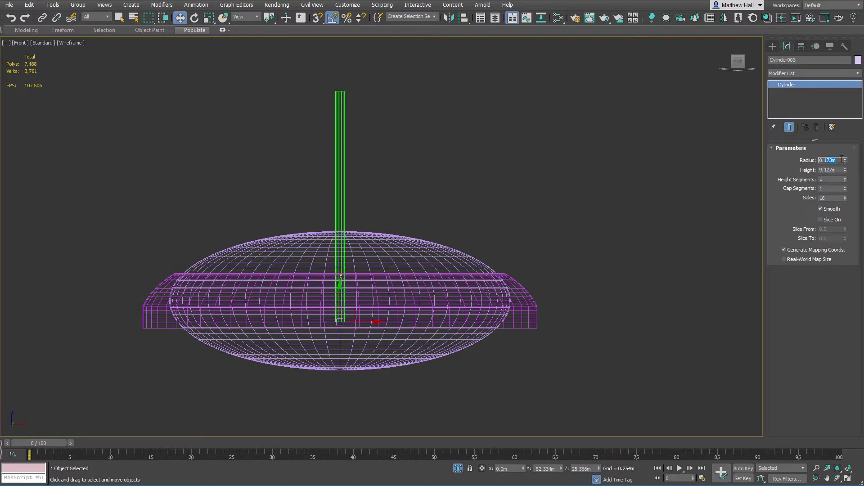
type("0.1")
key("Return")
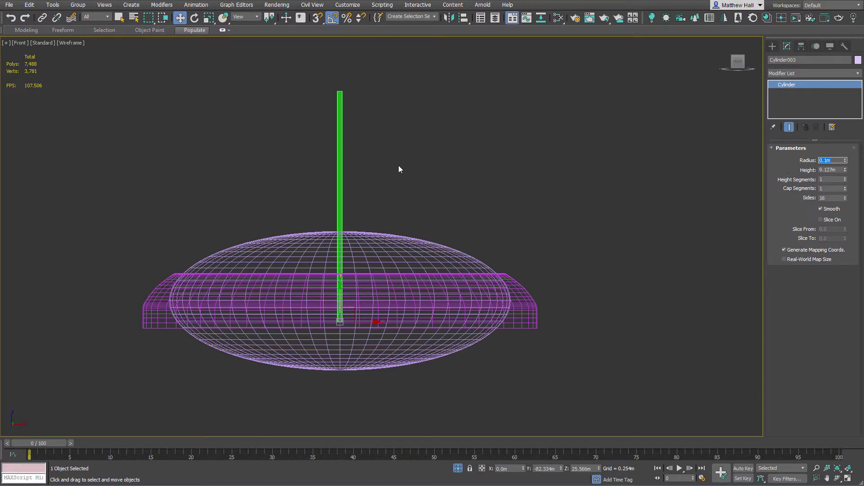
In the top view, move the cylinder about 2.8 m along Y from the dome's centre towards its rim
middle_click_drag(304, 131, 400, 231, "alt")
key("t")
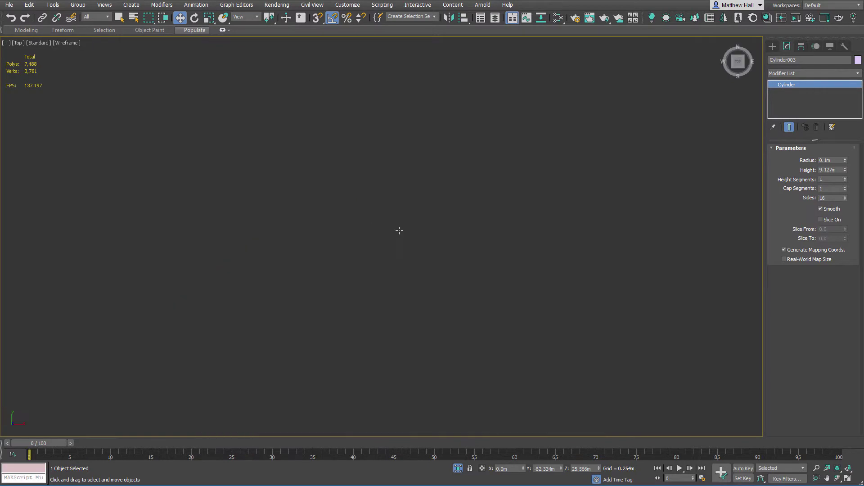
scroll(399, 230, "down", 12)
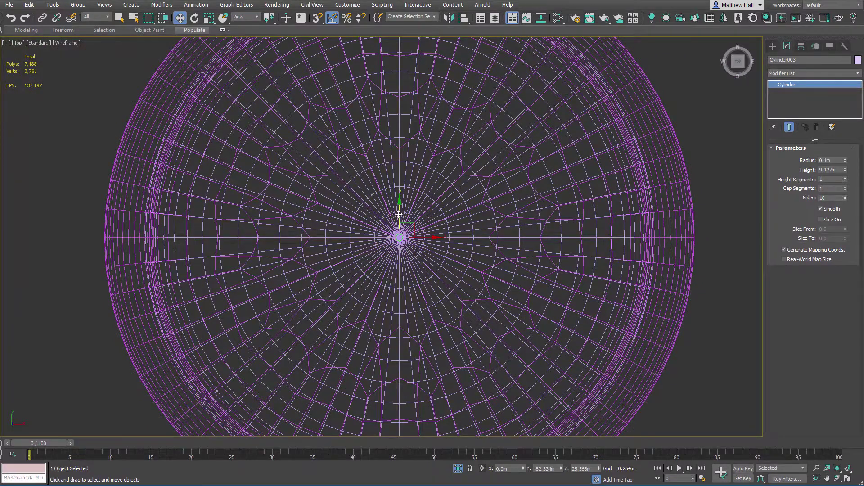
left_click_drag(398, 214, 397, 137)
Return to a shaded angled view and shorten the cylinder to about 3.01 m so it fits inside the dome
mouse_move(398, 136)
middle_mouse_down("alt")
mouse_move(447, 97)
mouse_move(459, 75)
middle_mouse_up("alt")
key("F3")
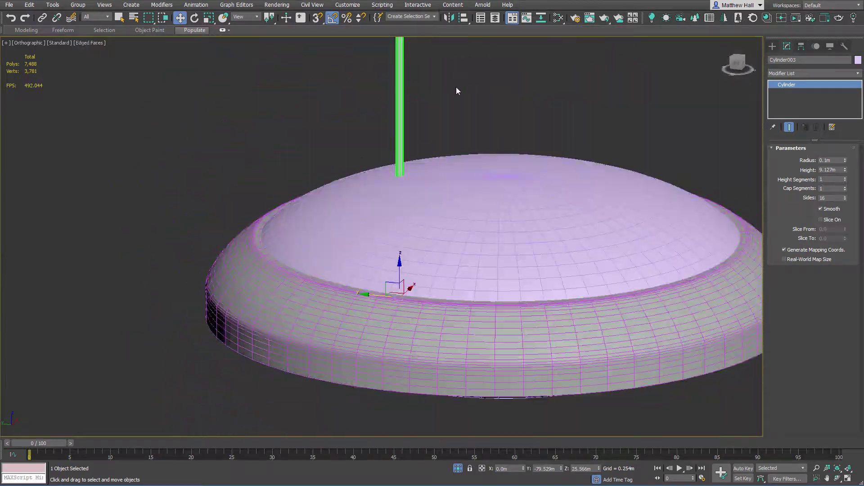
scroll(446, 130, "down", 4)
scroll(606, 127, "up", 2)
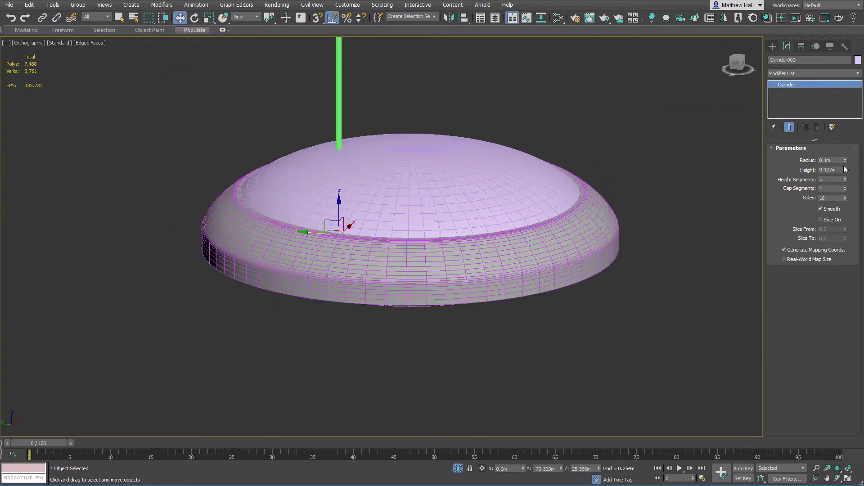
left_click_drag(845, 169, 837, 198)
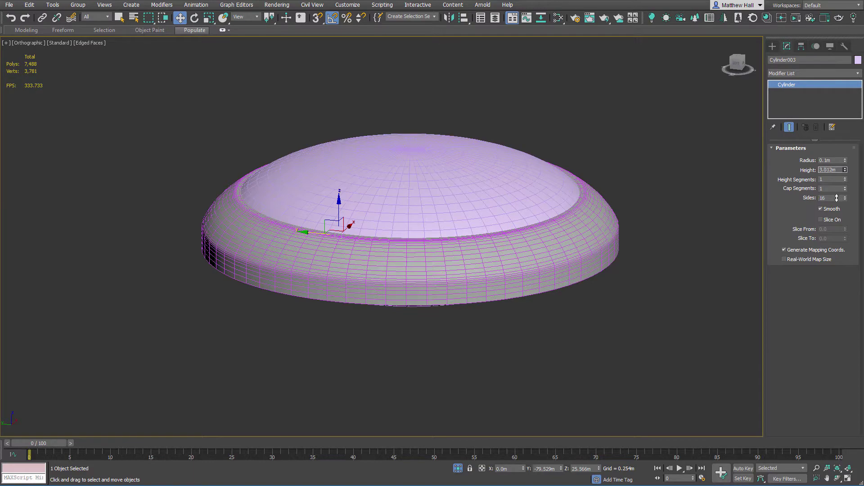
In the wireframe top view, move the cylinder about 0.68 m further out along Y towards the dome's rim
key("t")
key("F3")
scroll(339, 196, "down", 3)
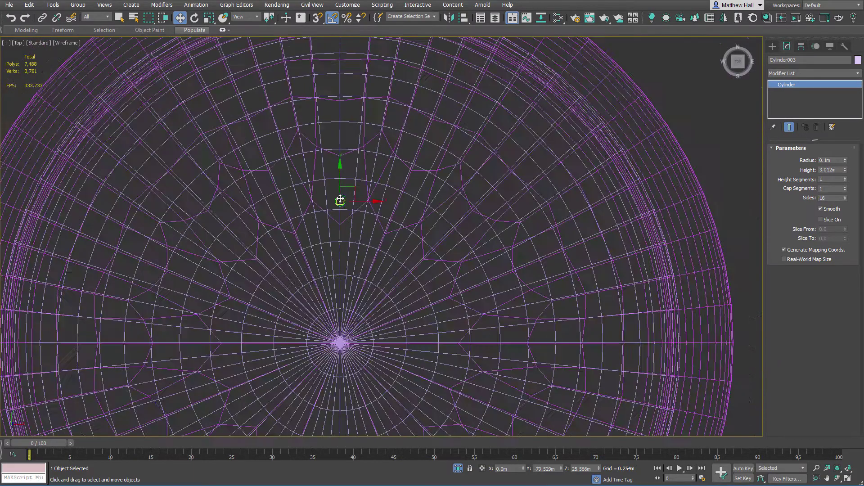
left_click_drag(340, 200, 346, 146)
Align only the cylinder's pivot to the dome's pivot point on X, Y and Z, then leave pivot editing
left_click(801, 47)
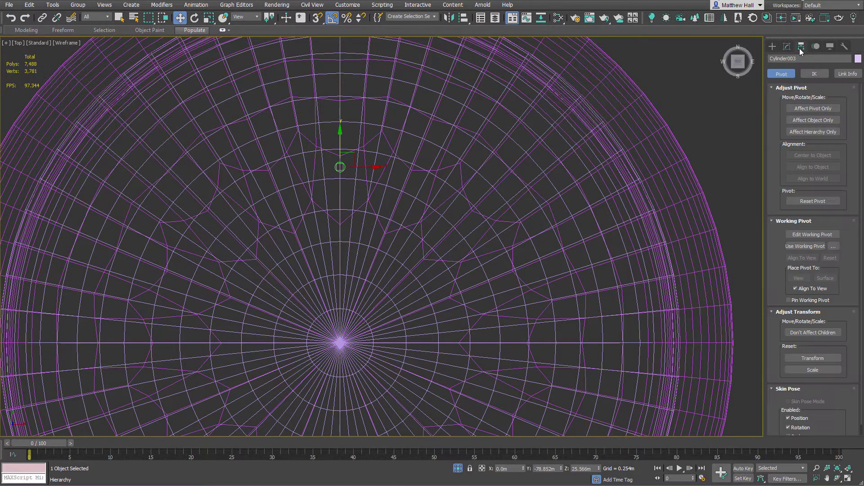
left_click(809, 109)
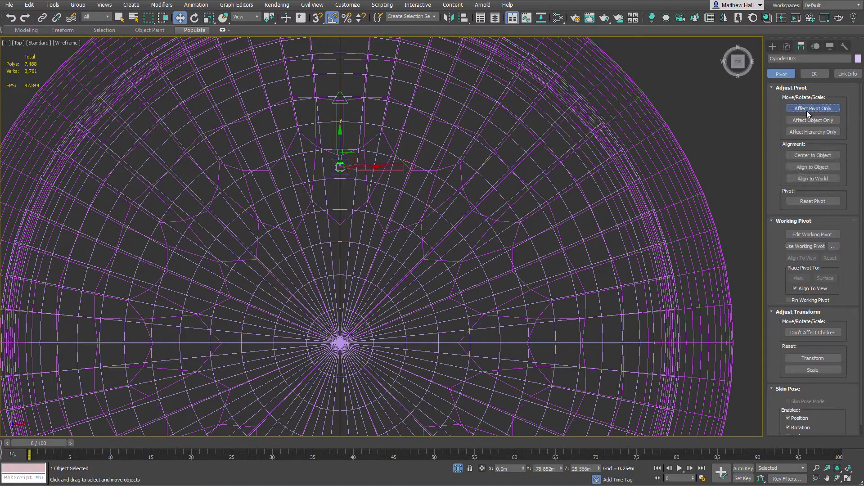
key("alt+a")
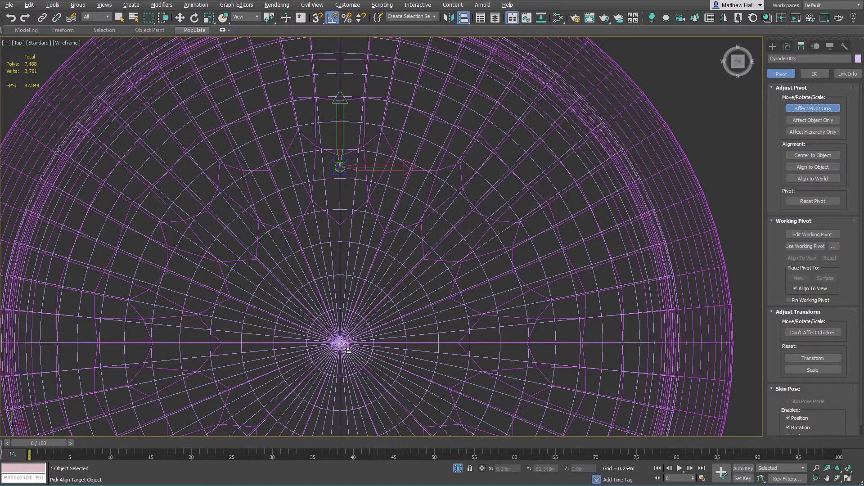
left_click(339, 343)
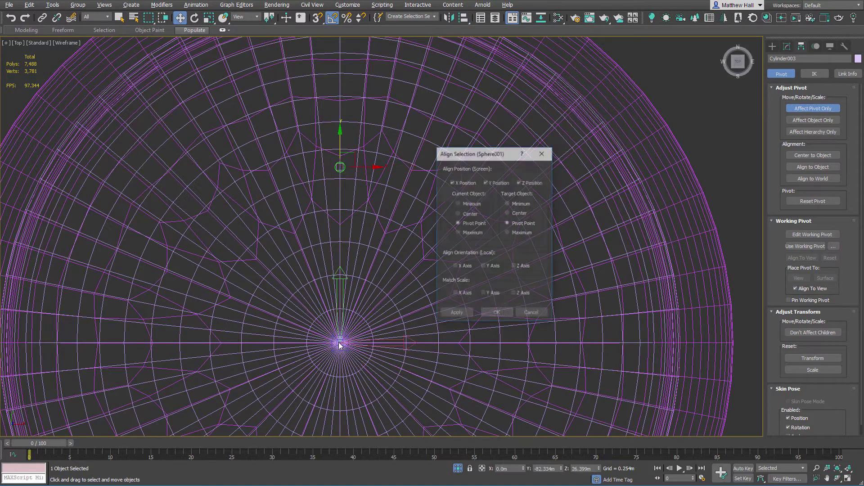
left_click(497, 312)
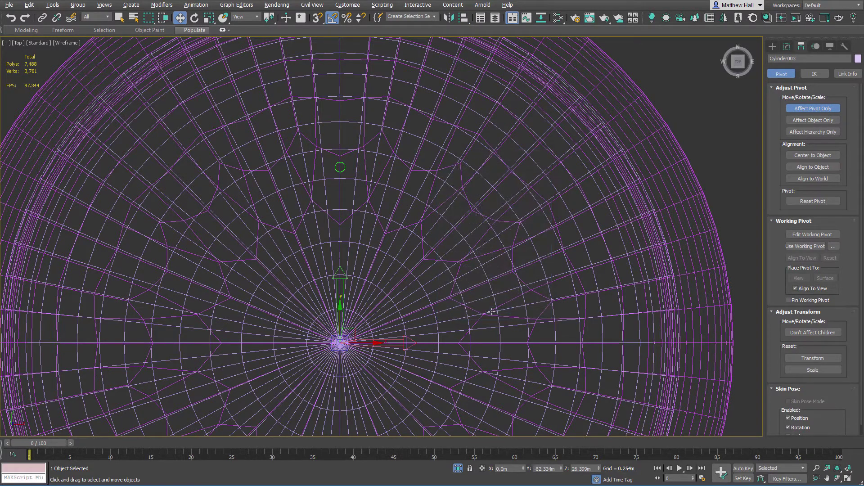
left_click(787, 46)
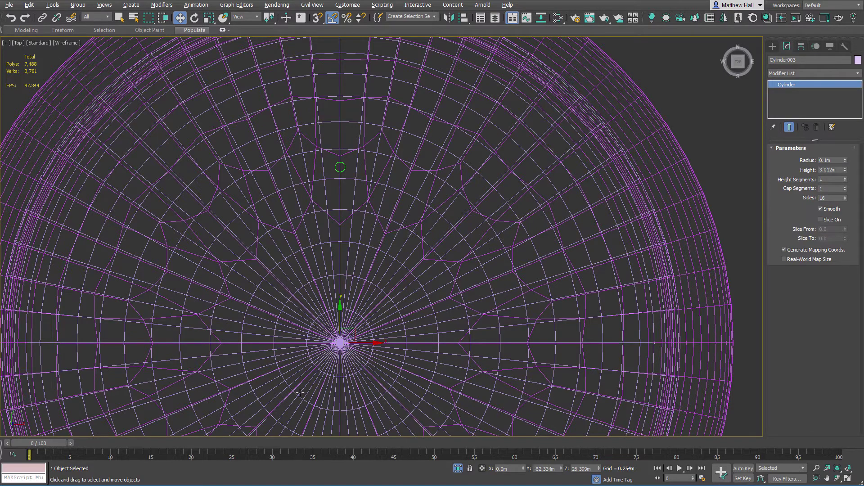
Try rotating the cylinder about its pivot at the dome's centre and undo the rotation
key("e")
mouse_move(363, 324)
left_mouse_down()
mouse_move(357, 314)
mouse_move(339, 318)
mouse_move(352, 322)
left_mouse_up()
key("ctrl+z")
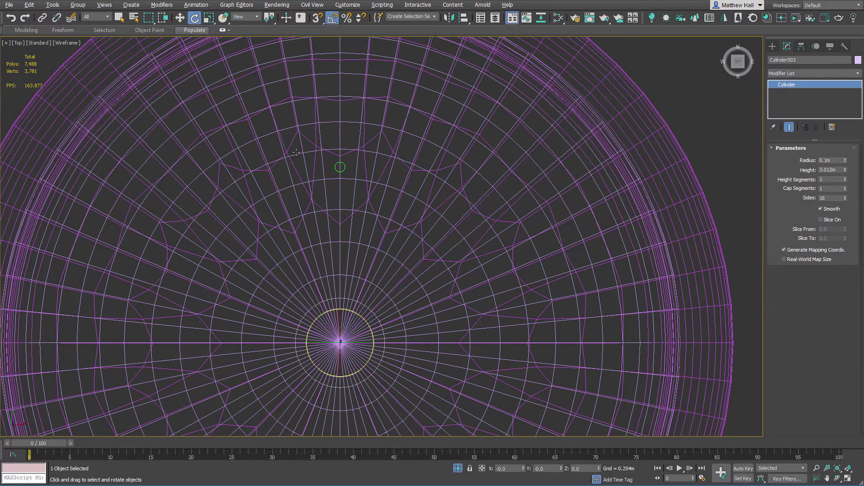
Isolate the cylinder and show it shaded with edged faces in the left view
scroll(297, 151, "down", 4)
middle_click_drag(299, 151, 304, 126, "alt")
scroll(337, 159, "up", 6)
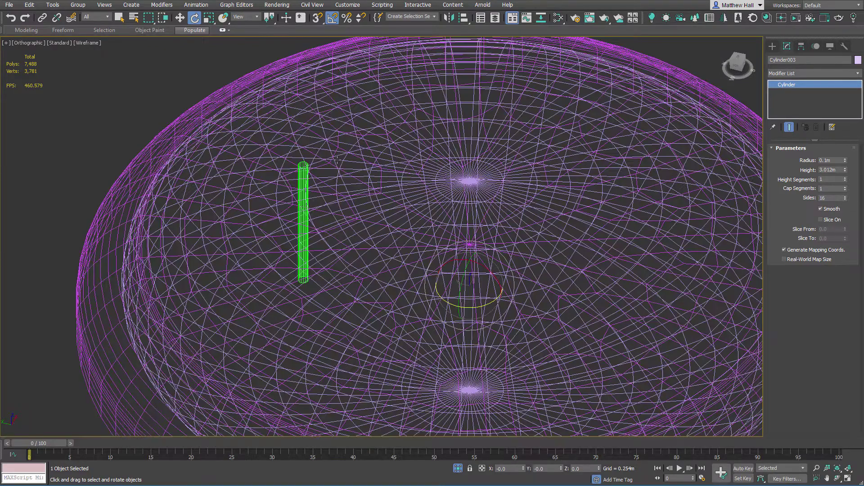
right_click(337, 159)
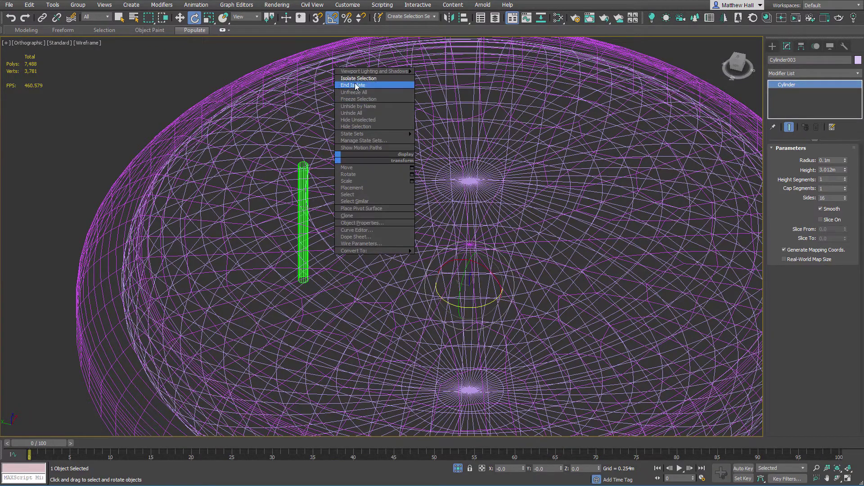
left_click(358, 79)
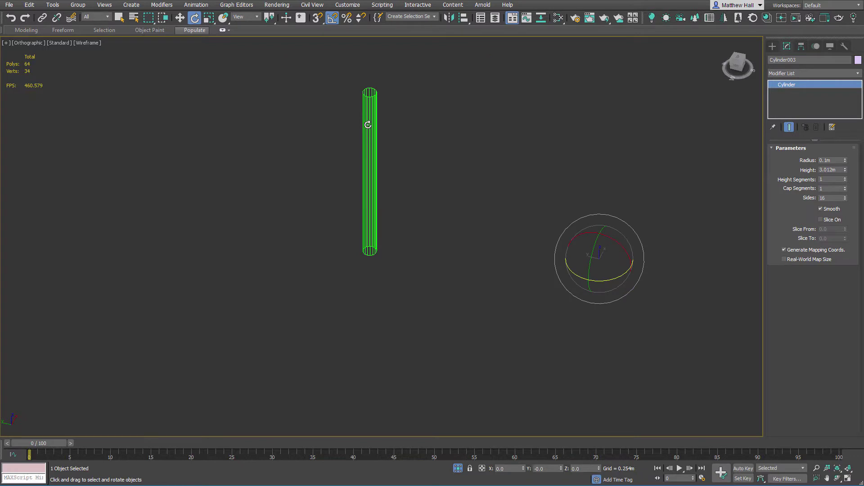
key("F3")
middle_click_drag(399, 126, 428, 96, "alt")
key("l")
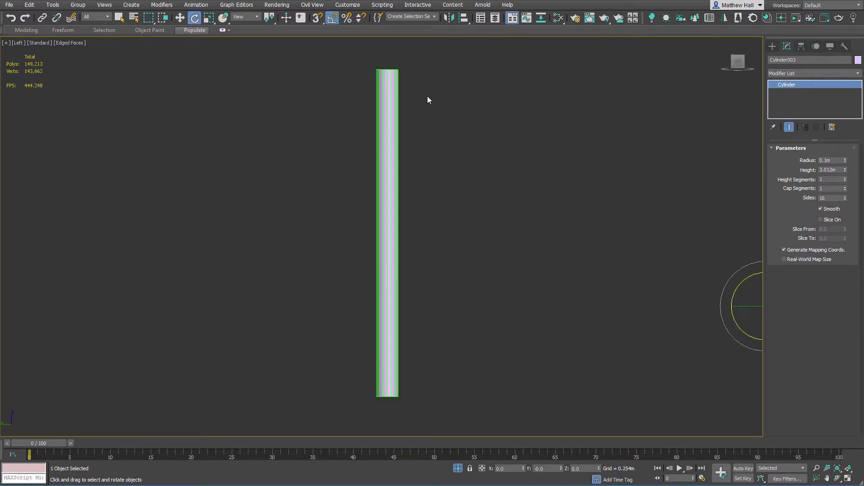
scroll(411, 104, "up", 4)
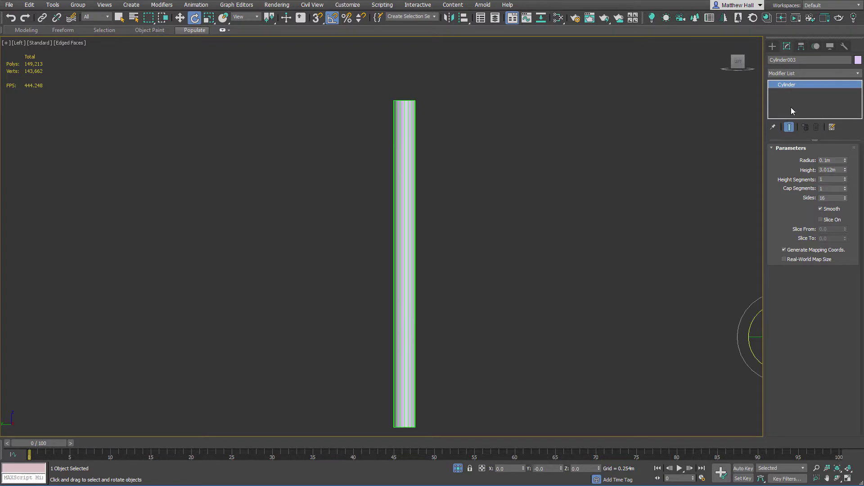
Convert the isolated cylinder to an Editable Poly
right_click(401, 150)
mouse_move(442, 243)
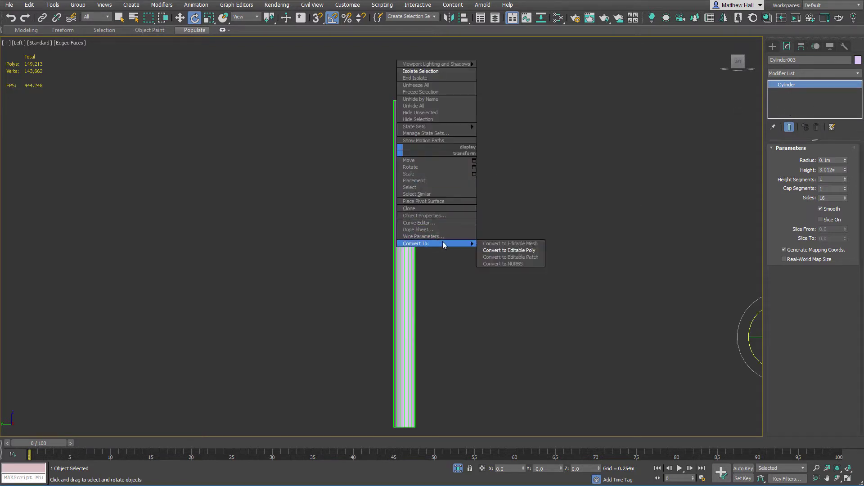
left_click(513, 251)
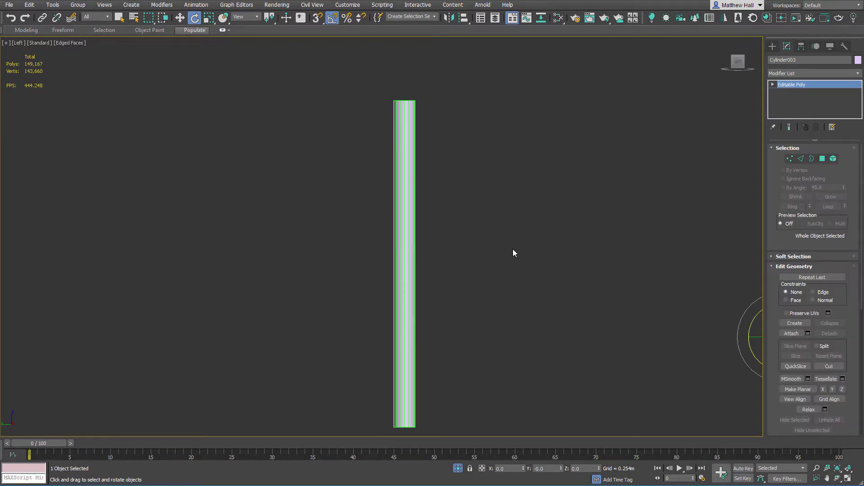
Slice the cylinder's side polygons near its upper end with a slice plane rotated 45 degrees and raised about 1.19 m
key("4")
left_click_drag(345, 119, 549, 198)
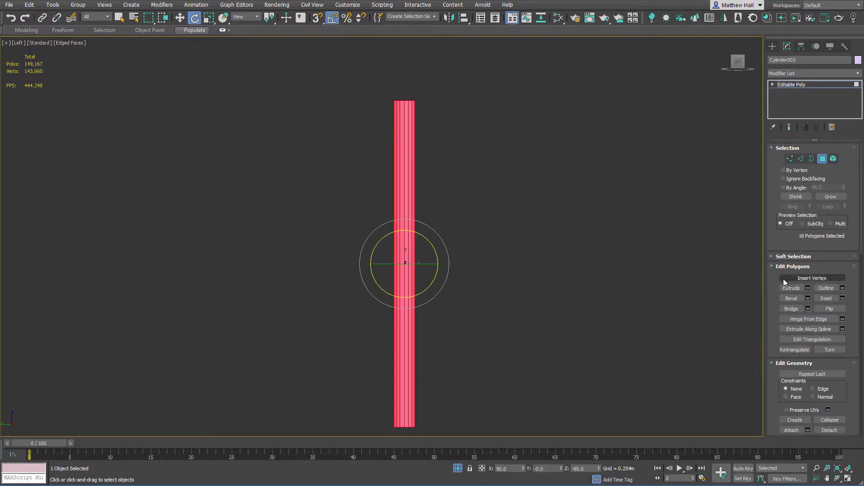
scroll(776, 267, "down", 5)
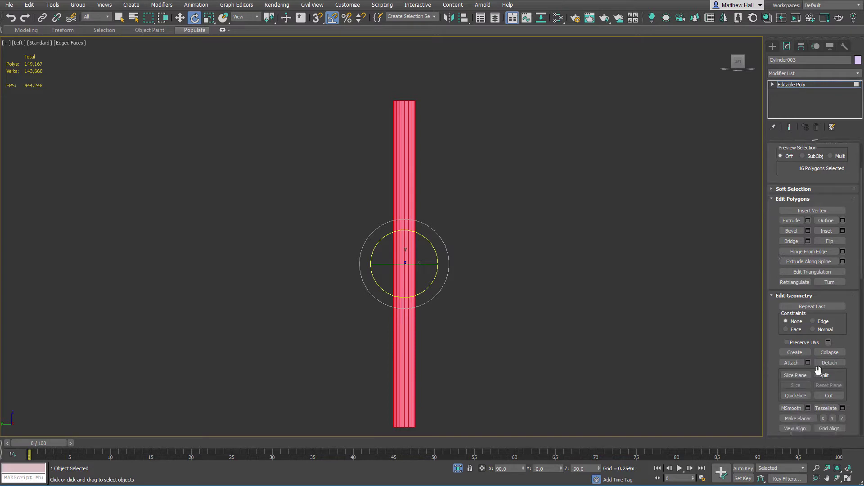
left_click(796, 376)
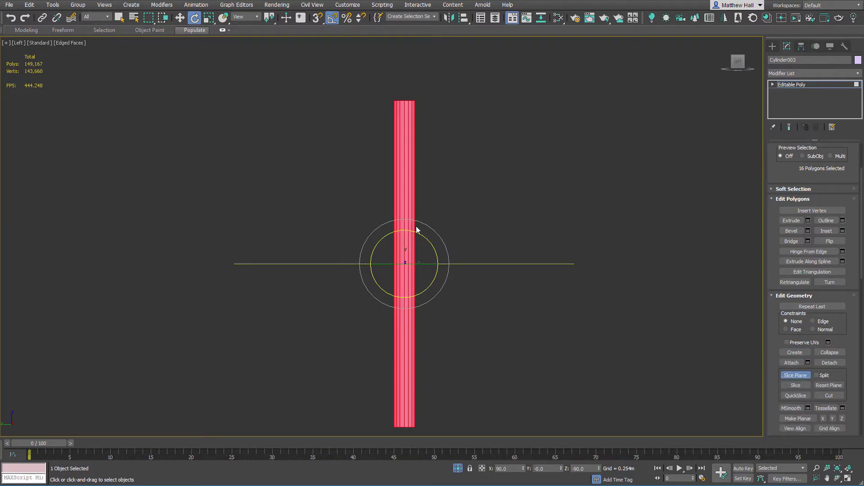
left_click_drag(423, 234, 413, 228)
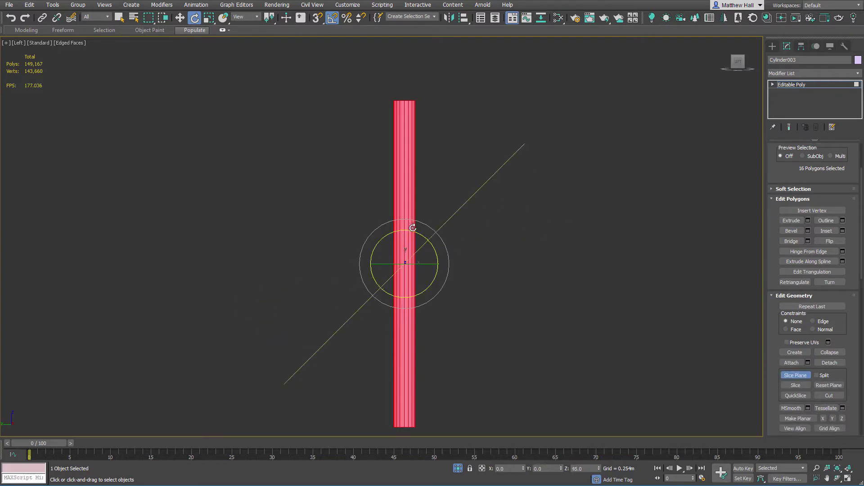
key("w")
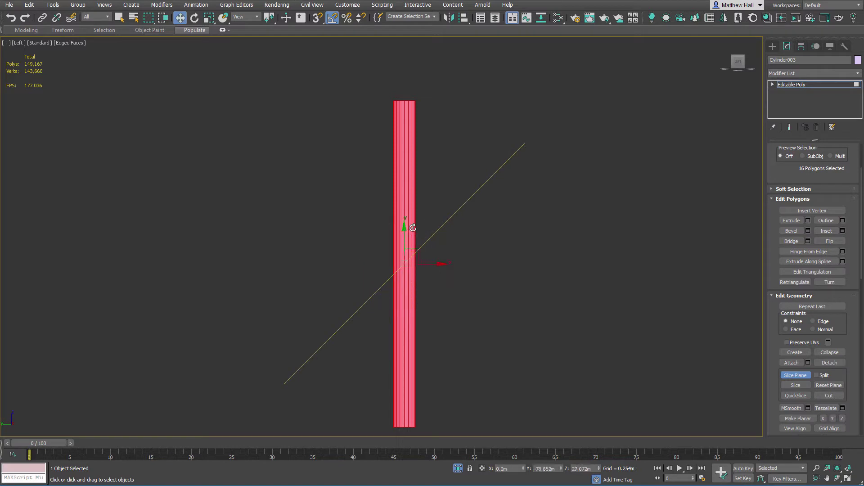
left_click_drag(400, 240, 403, 112)
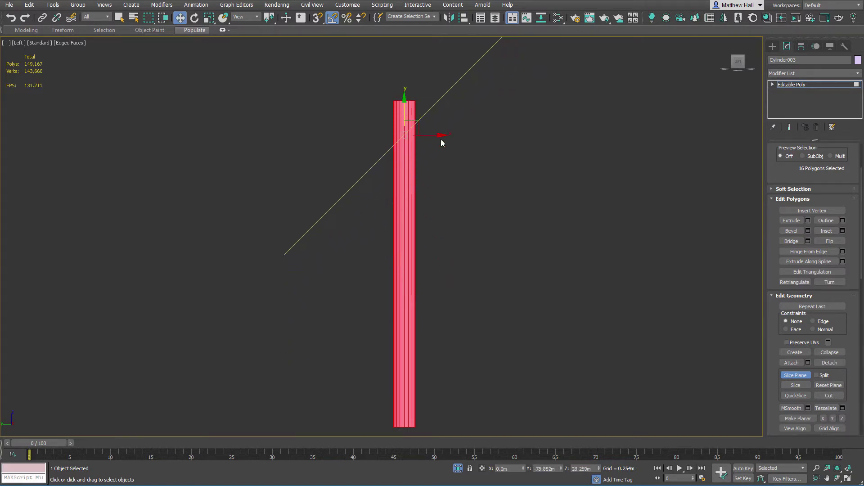
left_click(795, 386)
left_click(796, 375)
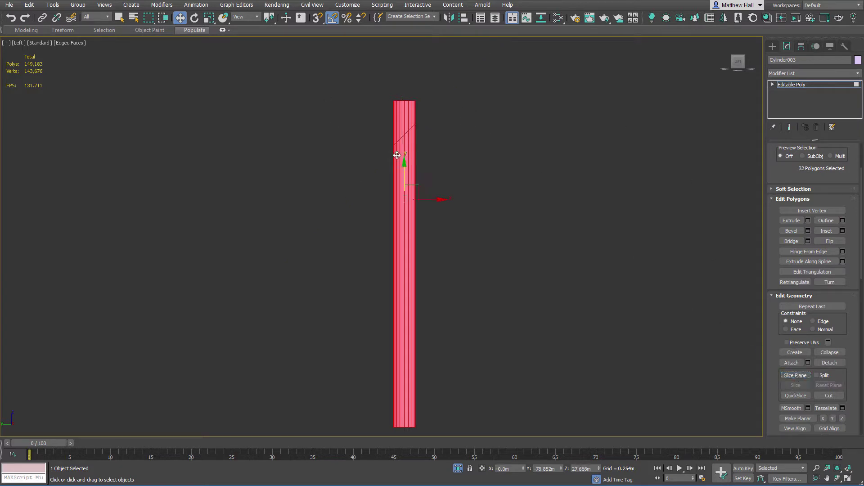
Delete the polygons above the slanted cut and cap the open border at the cylinder's upper end
left_click_drag(358, 79, 441, 118)
key("Delete")
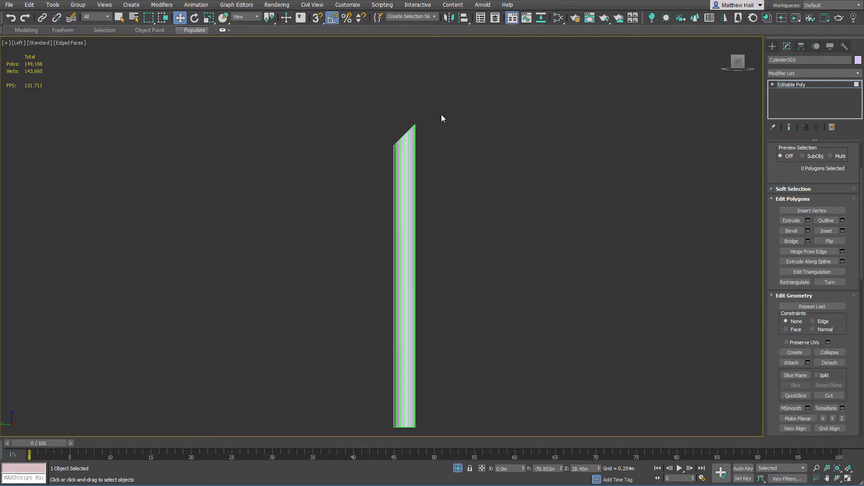
middle_click_drag(441, 115, 384, 112, "alt")
scroll(440, 134, "up", 5)
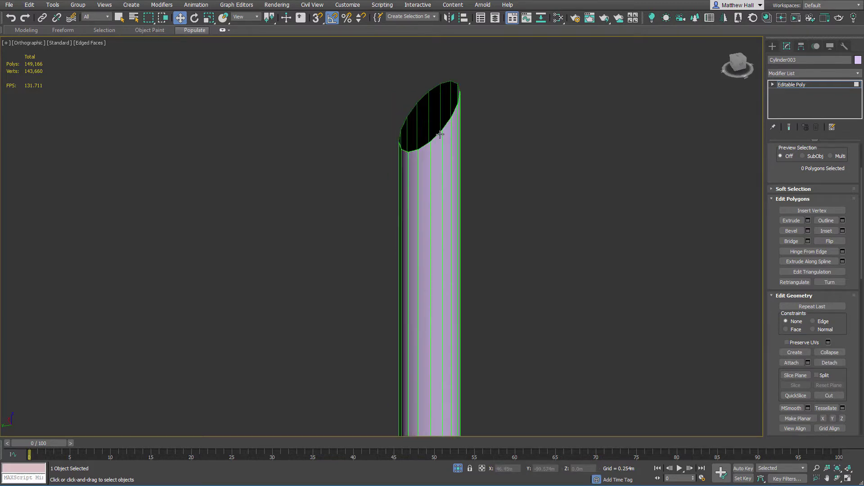
key("3")
left_click(444, 135)
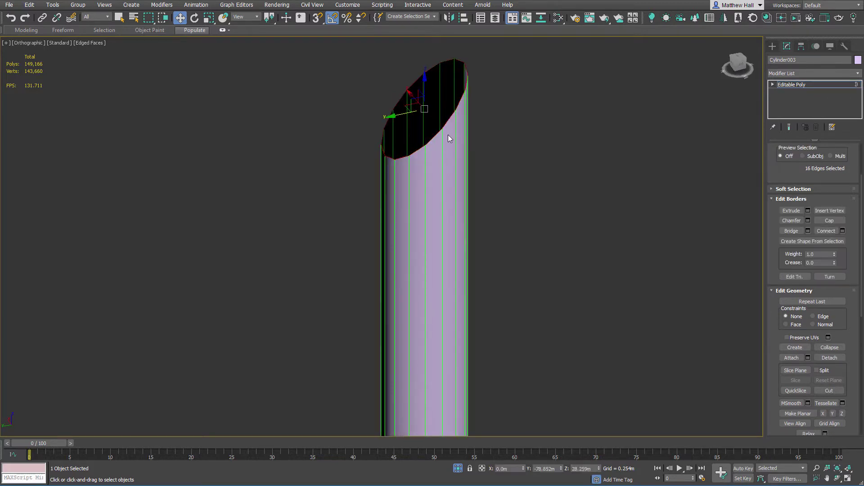
right_click(519, 114)
left_click(502, 134)
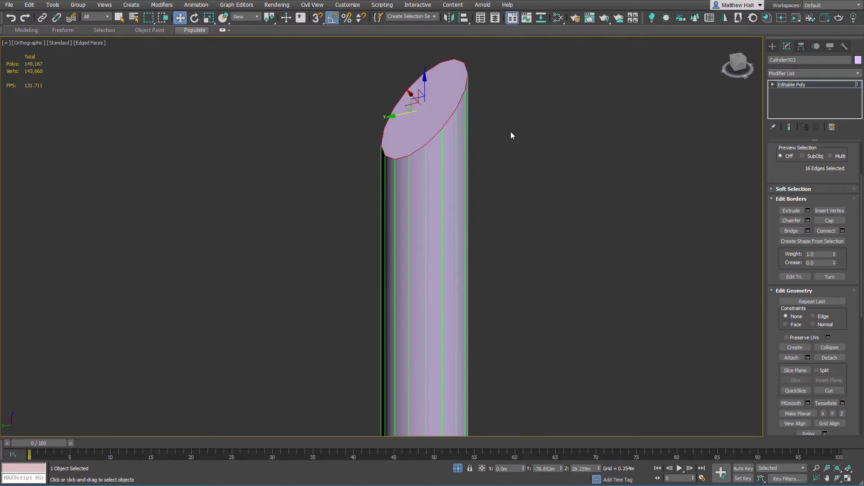
End the isolation and, in wireframe, raise the cylinder's slanted upper border about 0.23 m towards the dome's surface
scroll(511, 131, "down", 10)
scroll(510, 132, "up", 2)
right_click(509, 130)
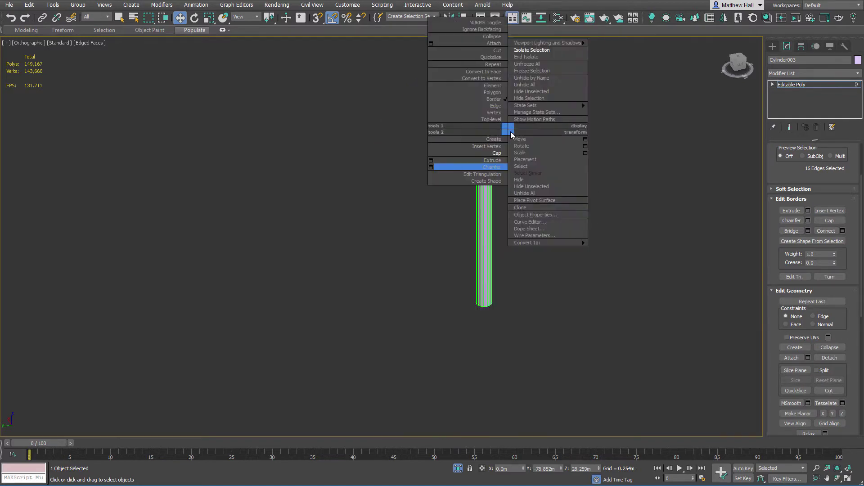
left_click(533, 58)
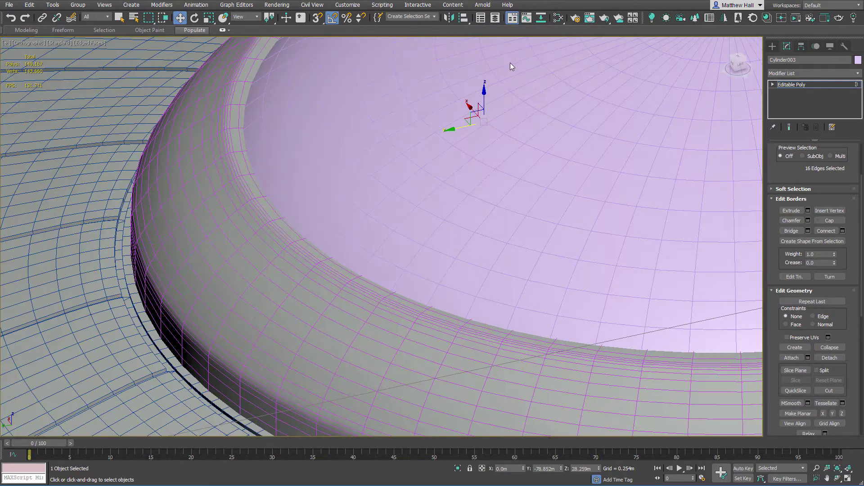
scroll(487, 95, "down", 3)
key("F3")
middle_click_drag(487, 95, 449, 119, "alt")
scroll(455, 154, "up", 8)
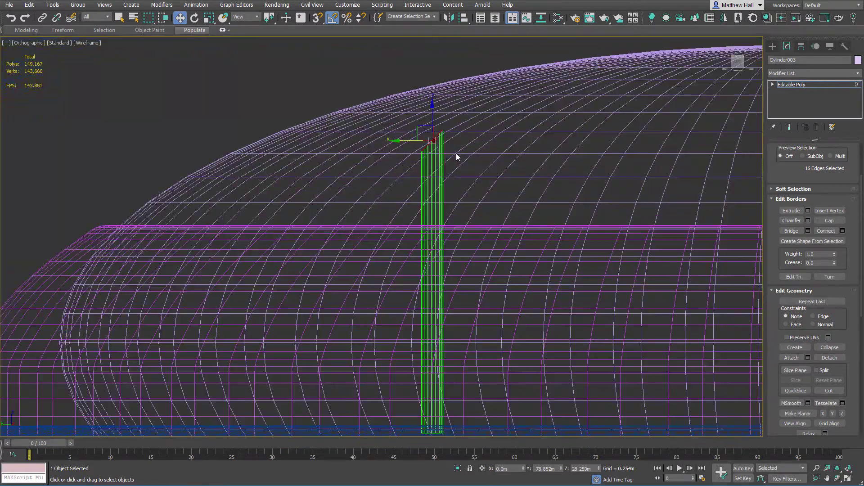
left_click_drag(433, 119, 433, 96)
In the top view, leave border editing and preview an instance array of the whole cylinder rotated incrementally 28 degrees about Z
middle_click_drag(433, 96, 407, 173, "alt")
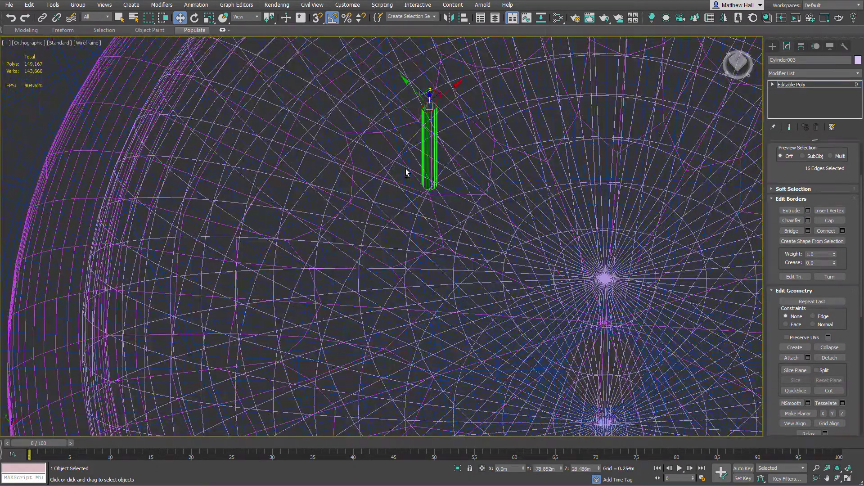
key("t")
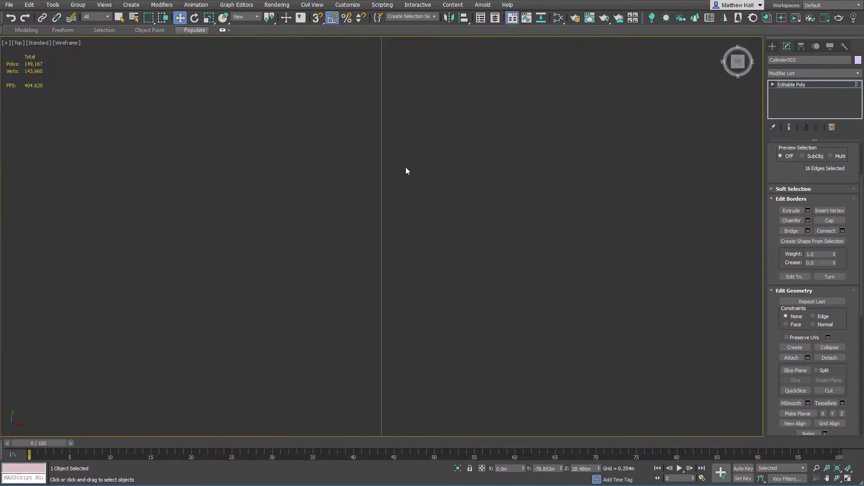
scroll(405, 169, "up", 5)
scroll(422, 189, "down", 2)
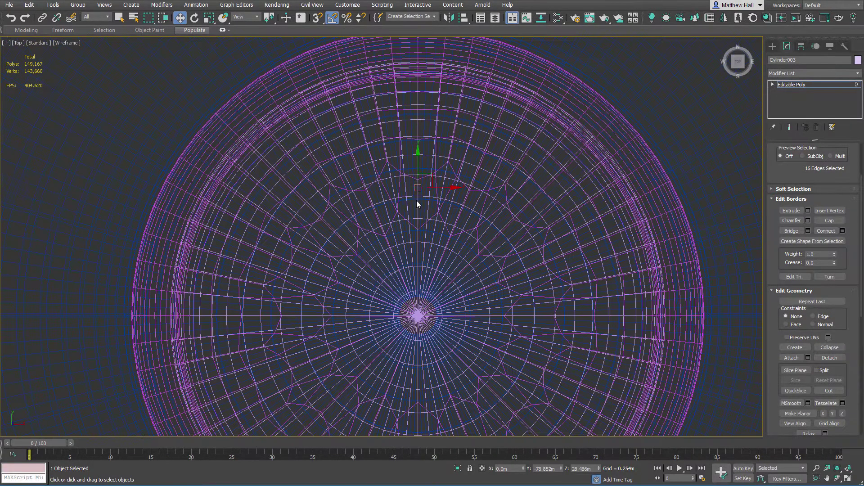
scroll(428, 186, "up", 4)
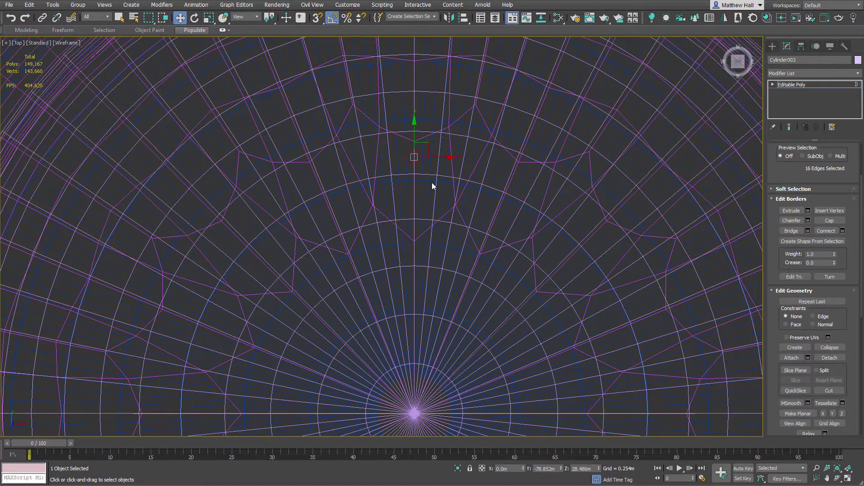
key("3")
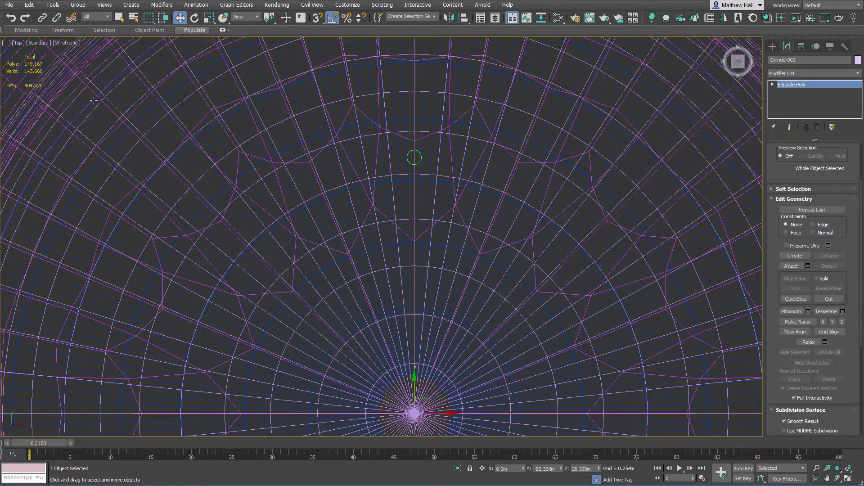
scroll(373, 125, "down", 2)
left_click(53, 5)
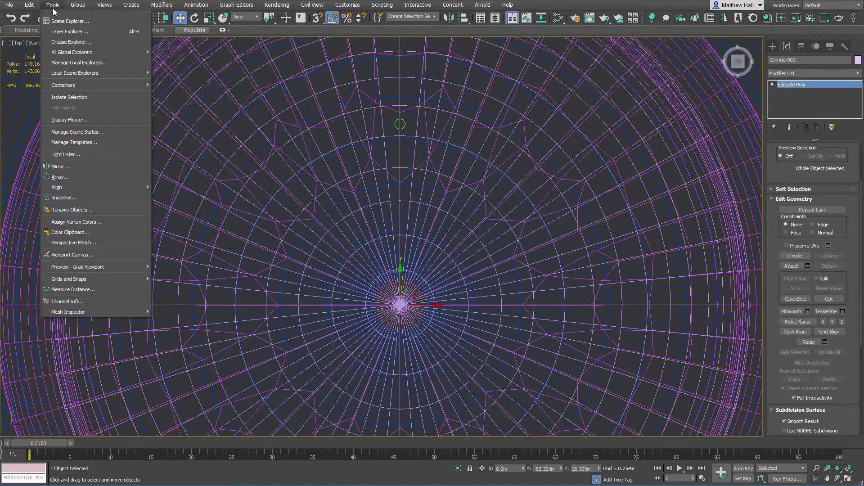
left_click(68, 177)
left_click_drag(418, 161, 613, 125)
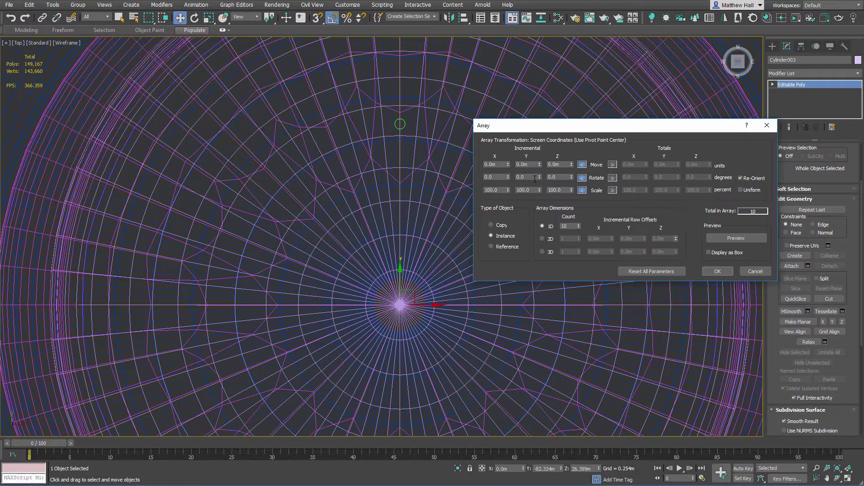
left_click_drag(572, 178, 572, 166)
left_click(736, 238)
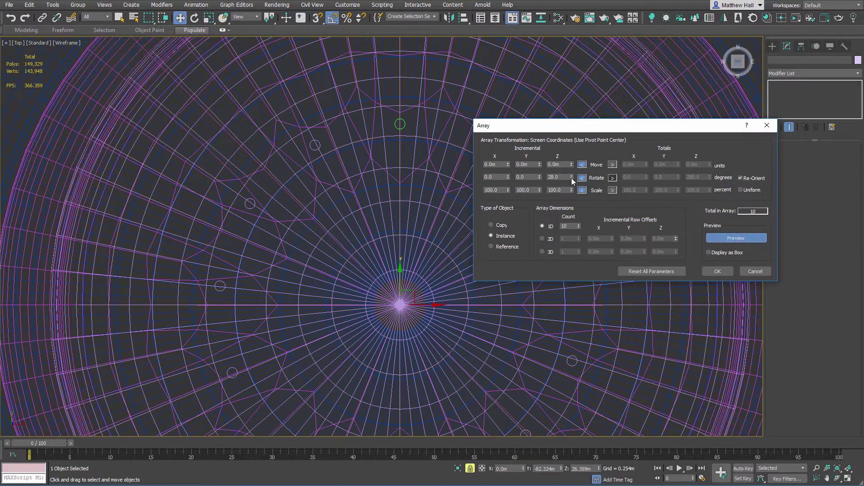
Try the array with an incremental Z rotation of 20 degrees and a 1D count of 18
left_click_drag(573, 180, 574, 178)
double_click(551, 177)
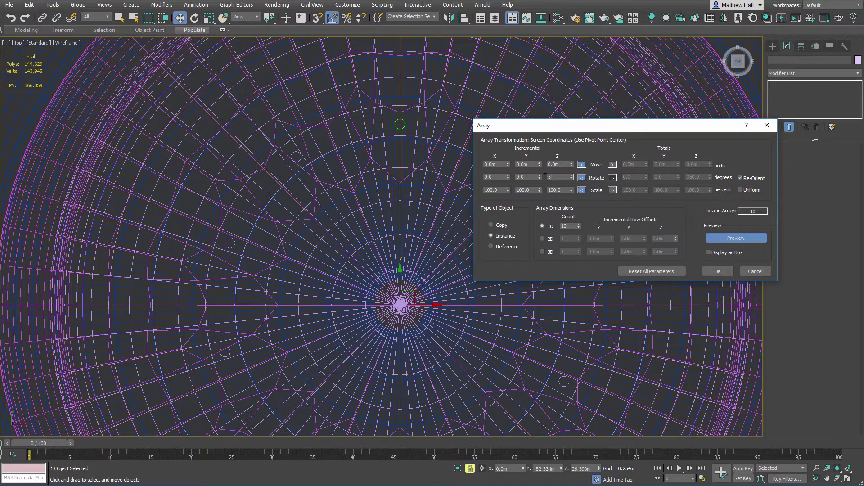
key("Return")
key("Return")
type("20")
key("Return")
scroll(318, 135, "down", 3)
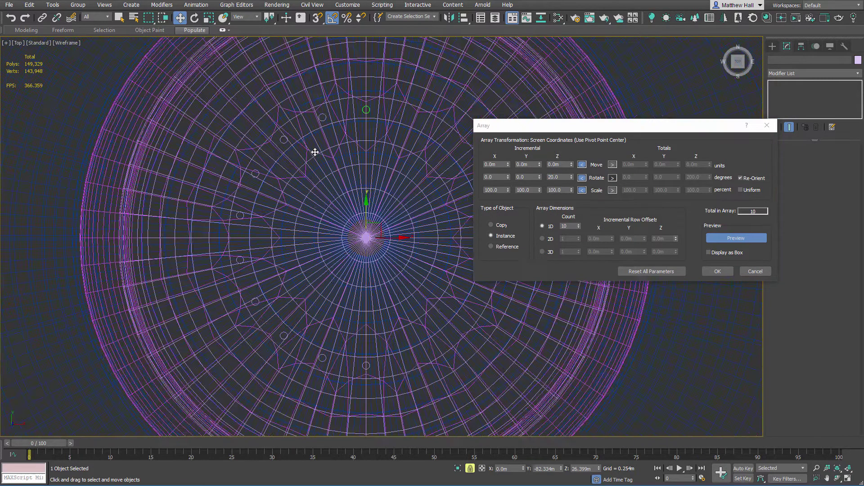
left_click(579, 224)
left_click(579, 224)
left_click(579, 224)
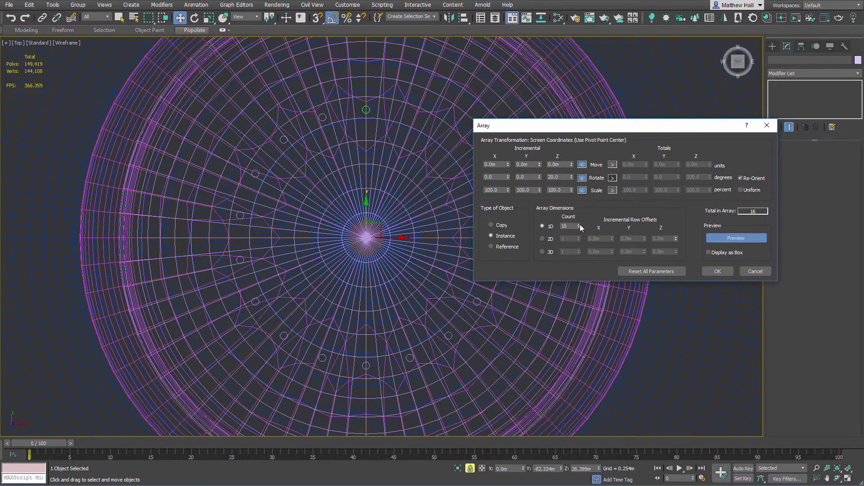
left_click(579, 224)
Set the array's incremental Z rotation to 10 degrees and its 1D count to 36, and create the ring of instanced rods
double_click(563, 177)
type("10")
key("Return")
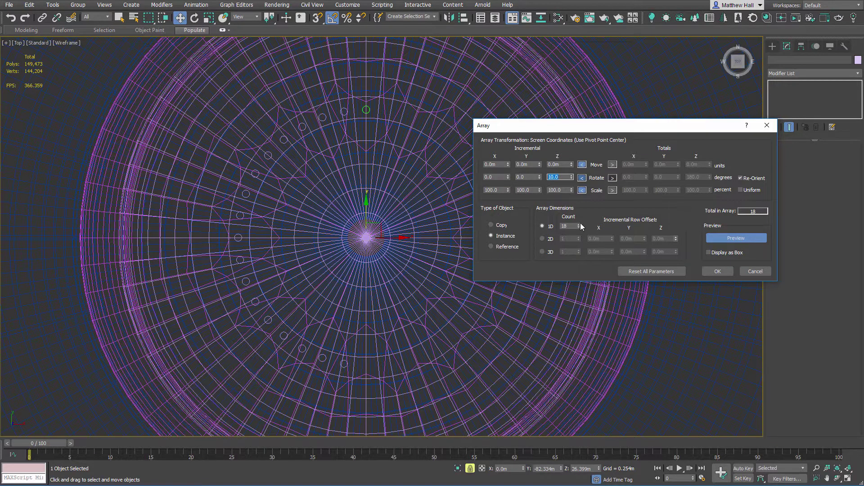
left_click(579, 224)
left_click(579, 224)
left_click(717, 272)
Inspect the ring of rods from an angled view and show the dome shaded with edged faces
middle_click_drag(446, 181, 469, 134, "alt")
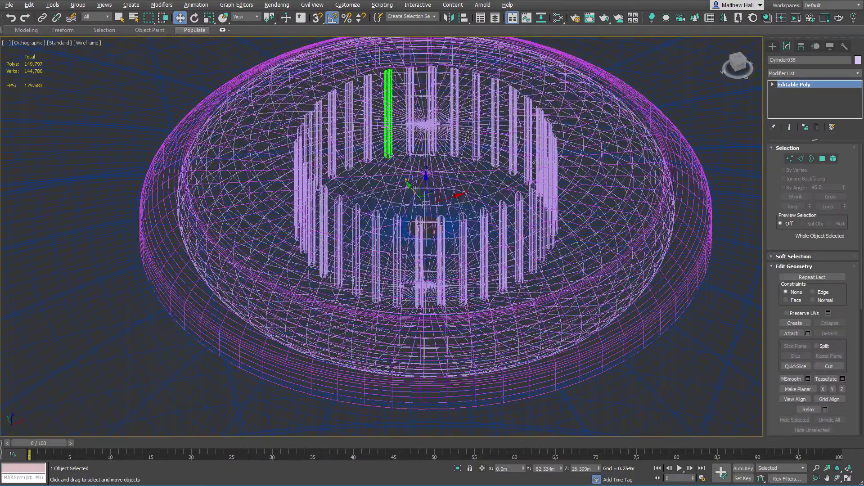
key("F3")
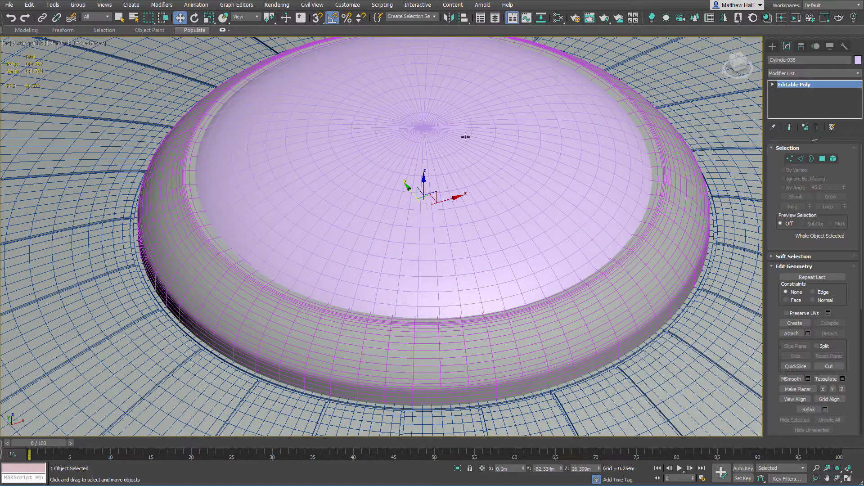
middle_click_drag(460, 142, 437, 179)
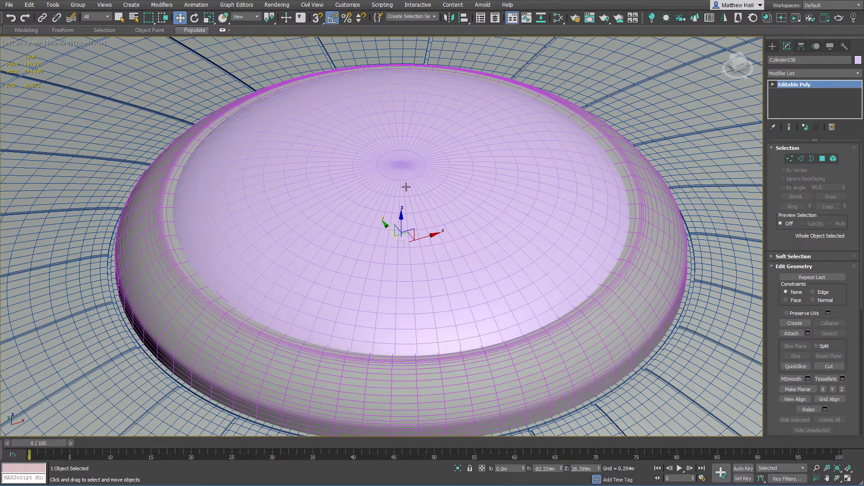
Open the Slate Material Editor and duplicate the transparent CoronaMtl material next to the windows material
key("m")
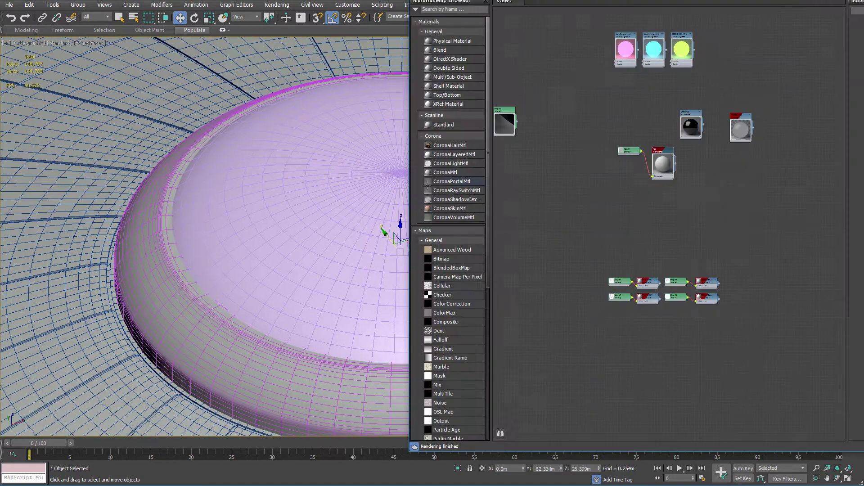
middle_click_drag(562, 134, 514, 210)
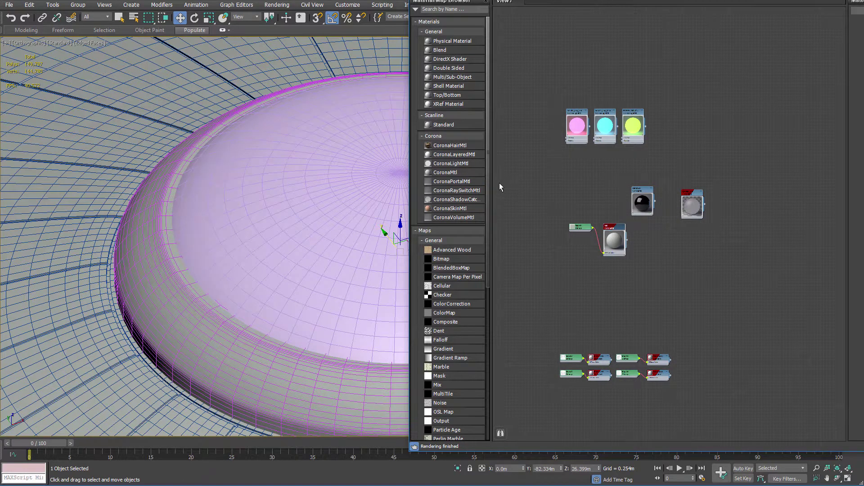
scroll(701, 198, "up", 5)
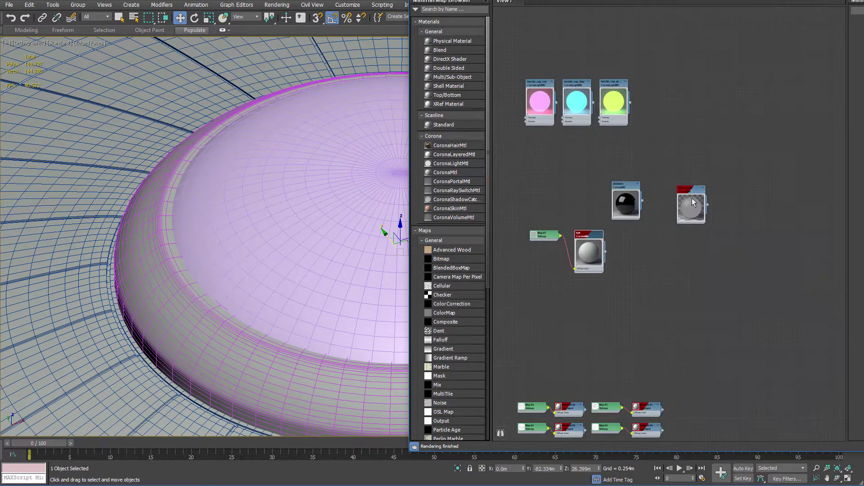
scroll(700, 199, "up", 2)
left_click_drag(678, 180, 722, 177)
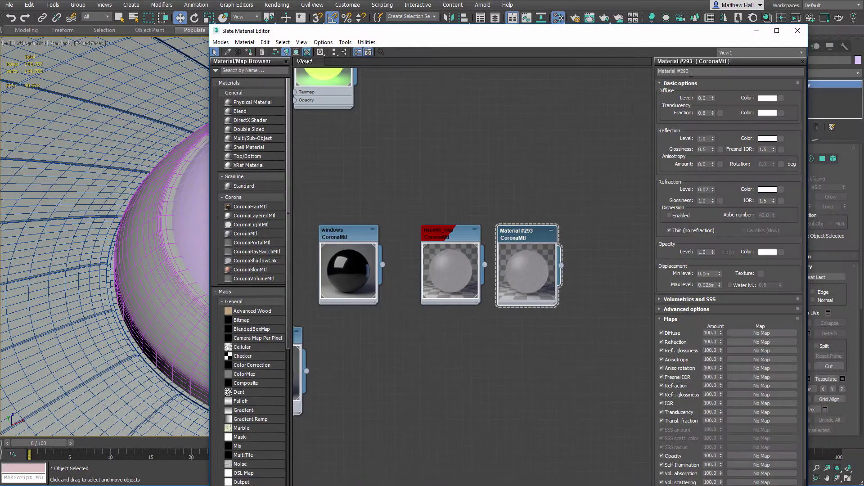
Rename the duplicated material sensor_dome, assign it to the dome sphere, and close the material editor
left_click_drag(691, 73, 650, 76)
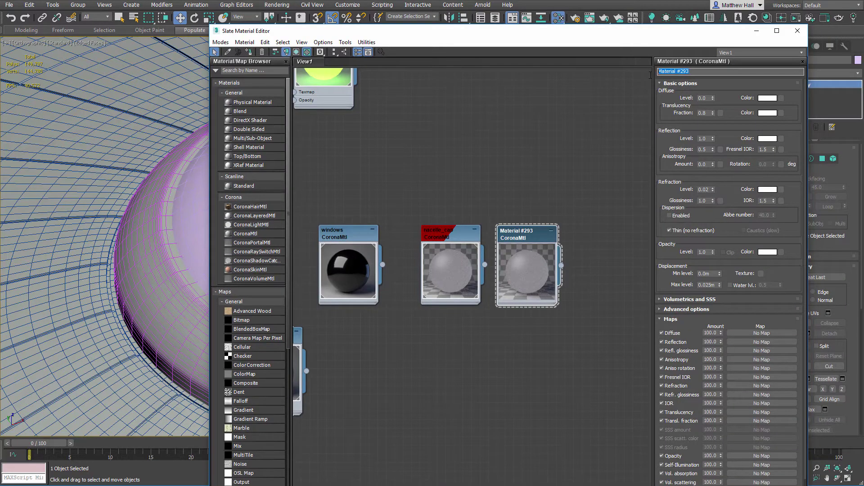
type("sensor_dome")
left_click(200, 182)
right_click(521, 234)
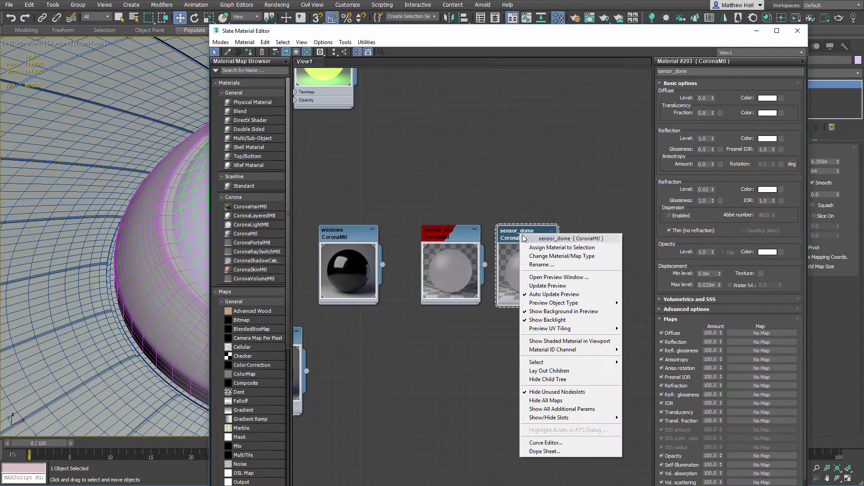
left_click(539, 249)
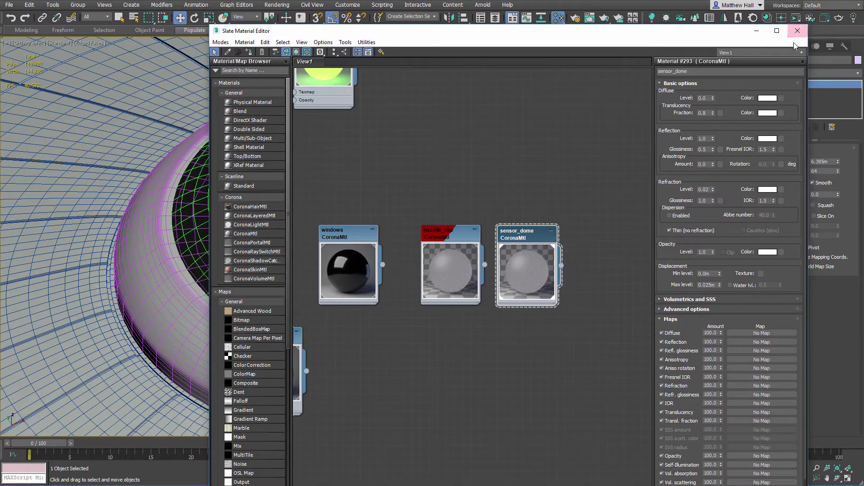
key("m")
Frame the dome in a perspective view beside the Corona interactive viewport and start an interactive render of it
scroll(511, 120, "down", 5)
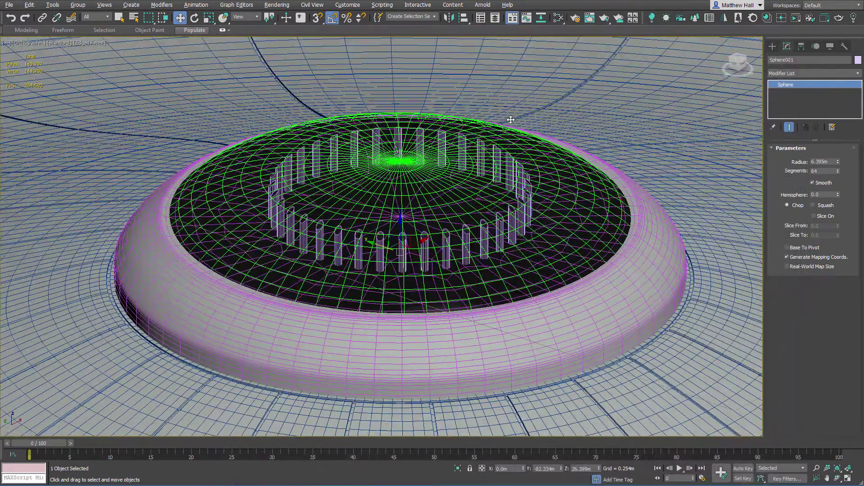
scroll(506, 126, "up", 3)
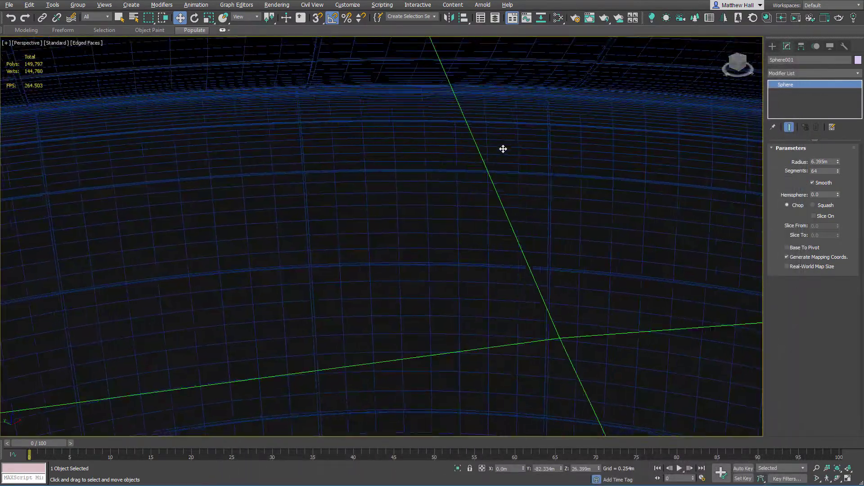
scroll(502, 143, "down", 10)
scroll(491, 133, "up", 5)
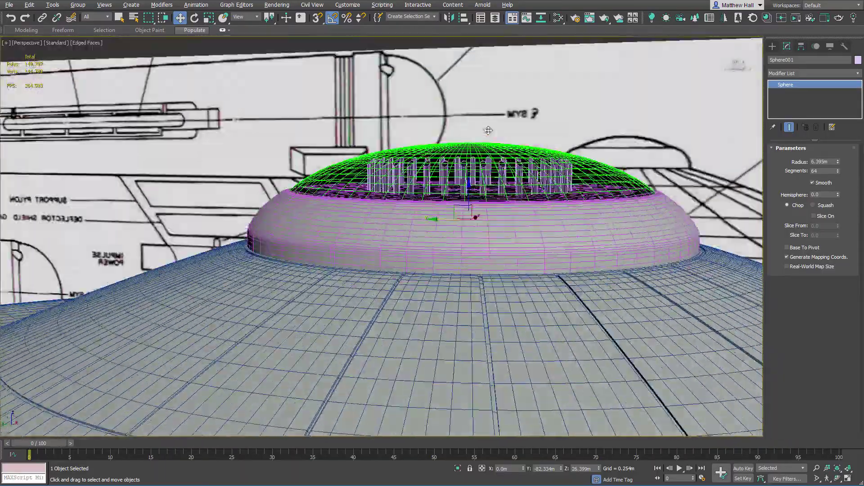
middle_click_drag(489, 131, 479, 157, "alt")
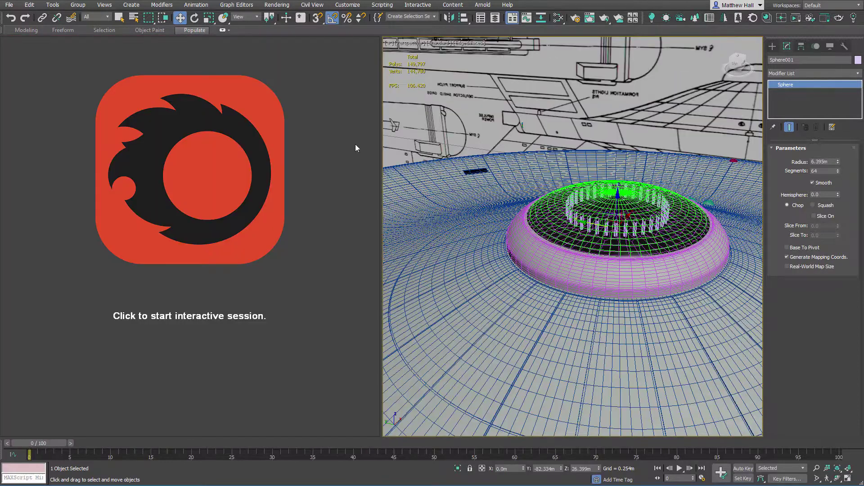
left_click(226, 166)
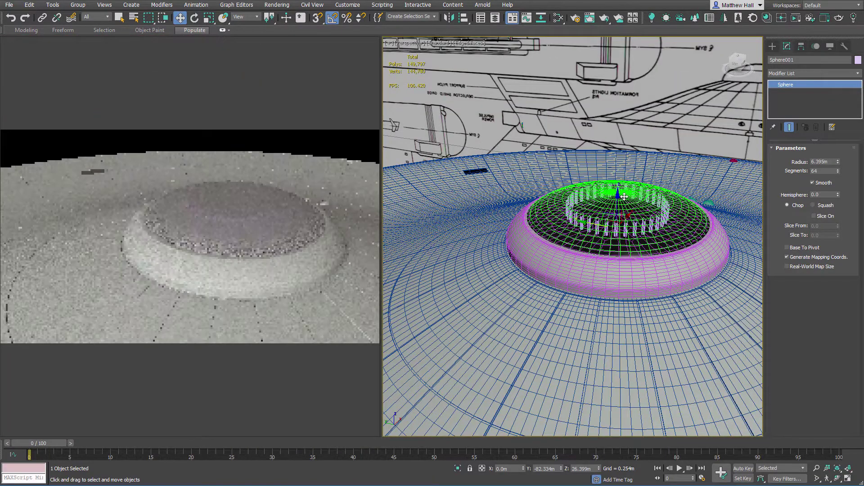
scroll(640, 196, "up", 5)
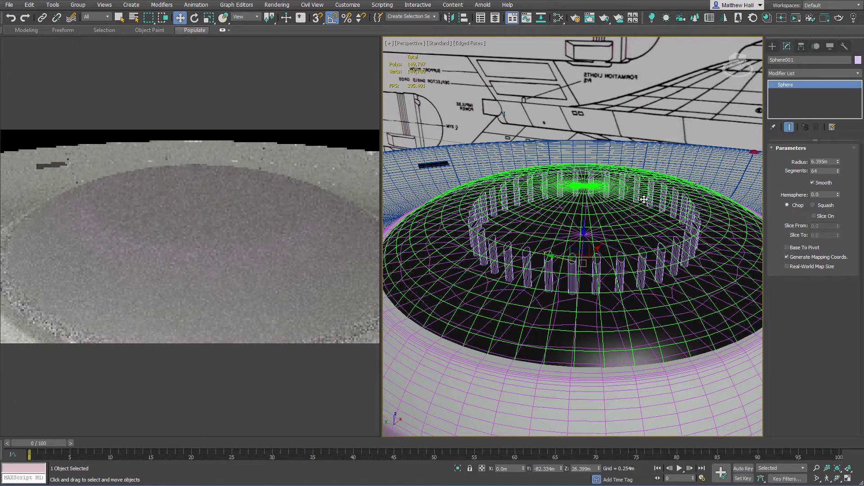
Set the sensor_dome material's refraction level to 0.5 and close the material editor
key("m")
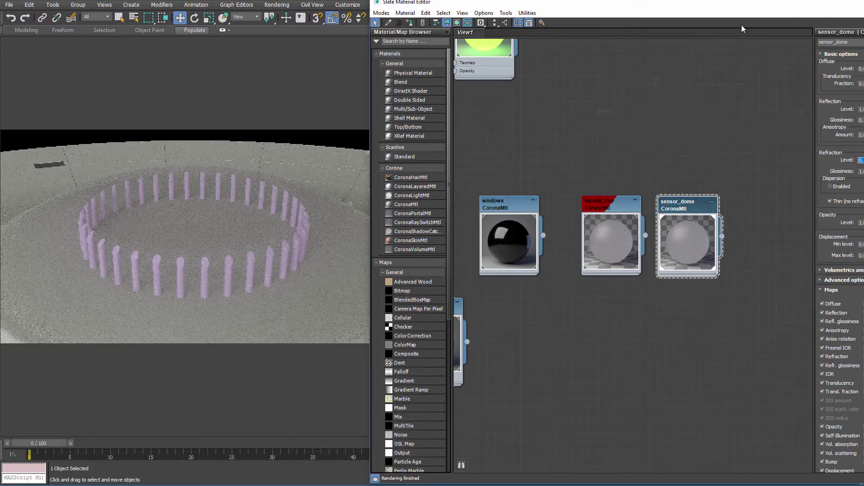
left_click_drag(660, 6, 527, 44)
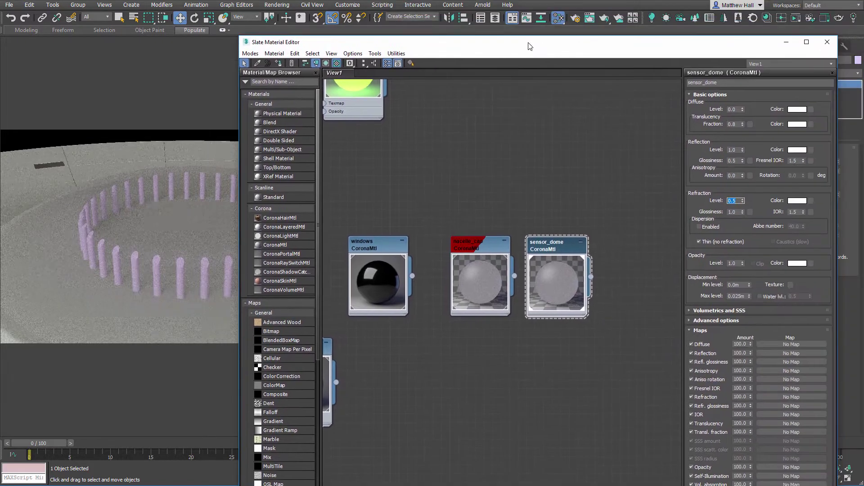
left_click(828, 43)
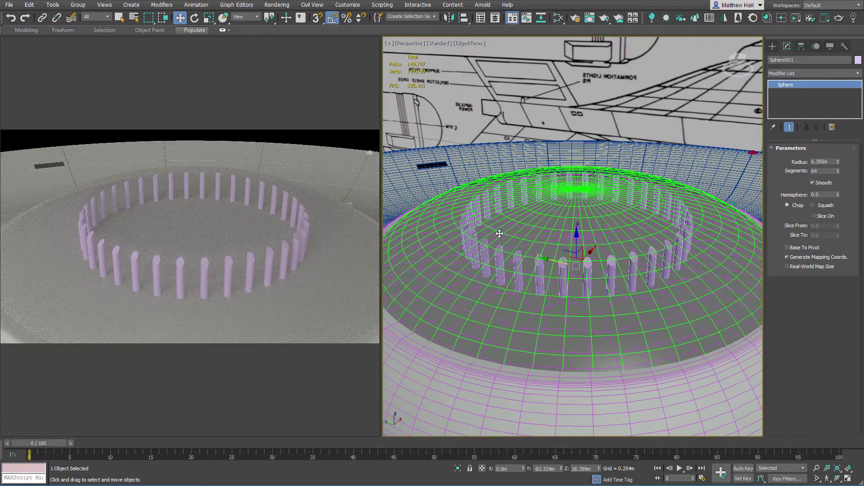
Select all 36 rods inside the dome from a maximized front view and frame them
key("alt+w")
key("f")
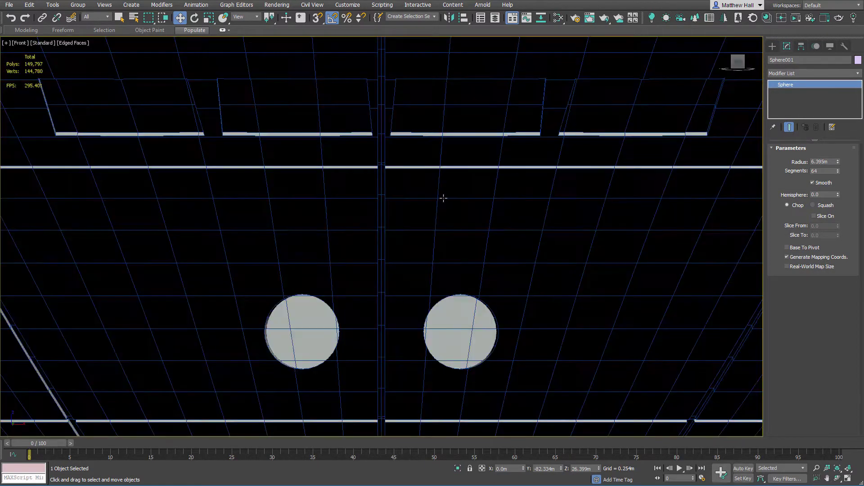
key("z")
key("q")
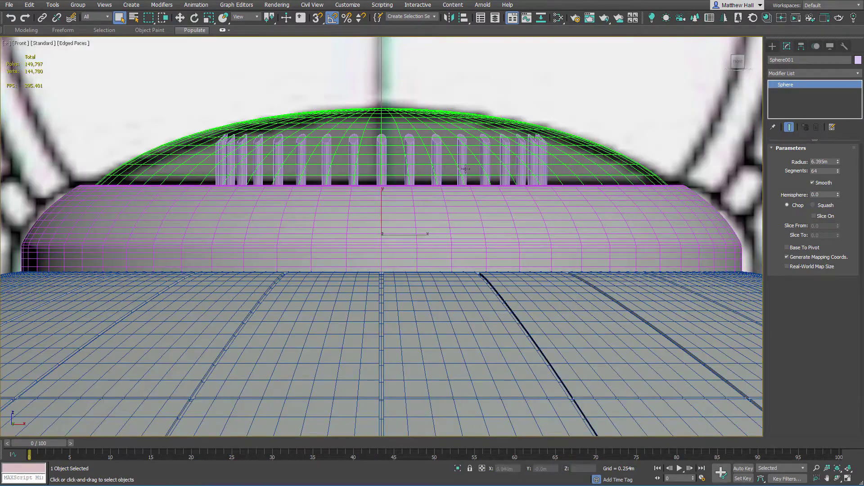
left_click_drag(153, 119, 589, 155)
middle_click_drag(590, 155, 495, 225, "alt")
key("z")
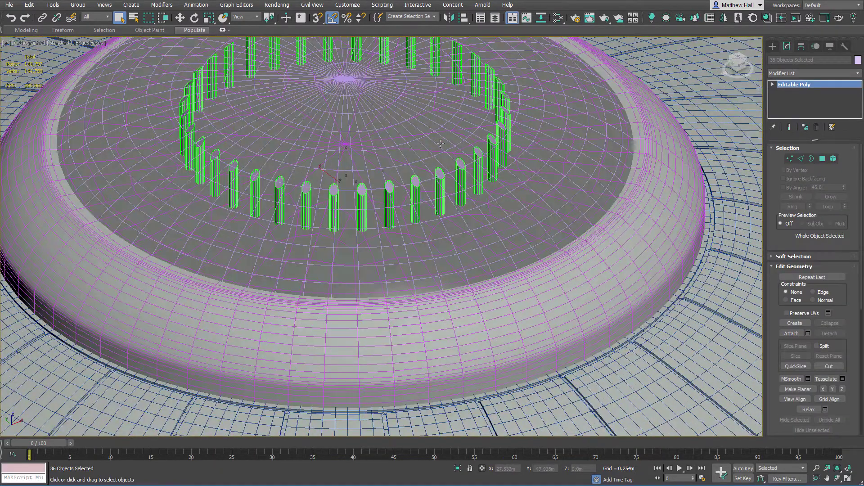
Create a new CoronaMtl below the sensor_dome material and name it sensor_rods
key("m")
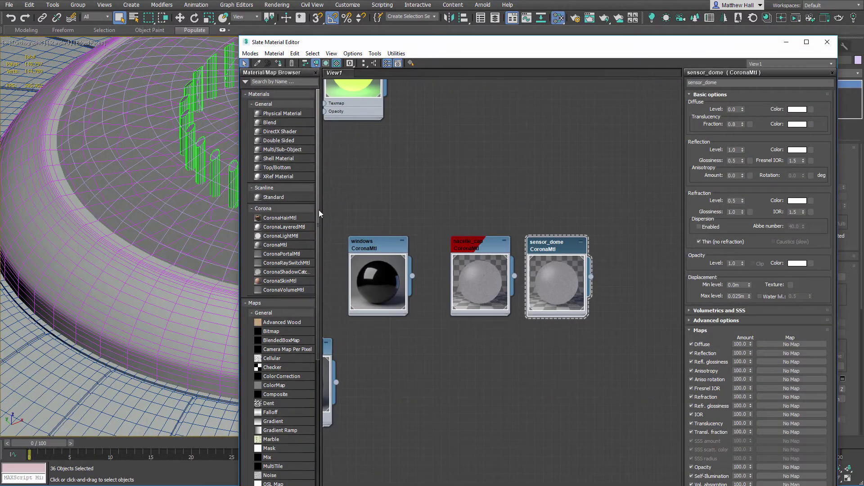
left_click_drag(274, 247, 553, 343)
double_click(554, 343)
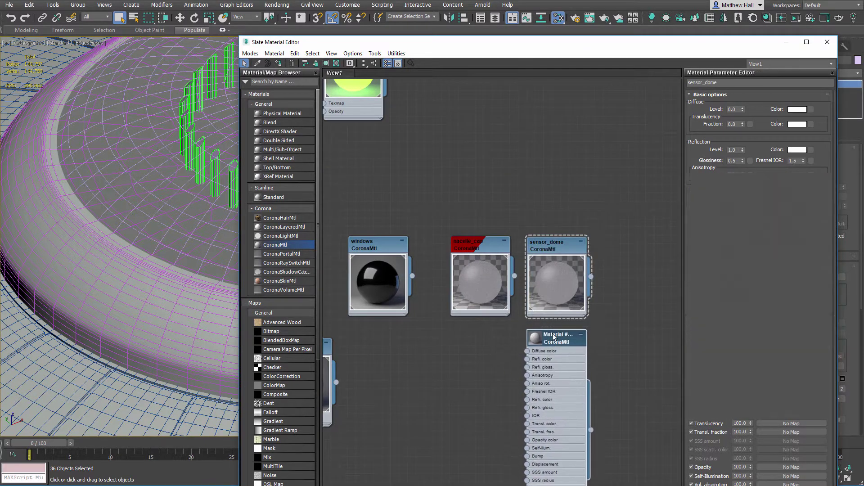
left_click(731, 82)
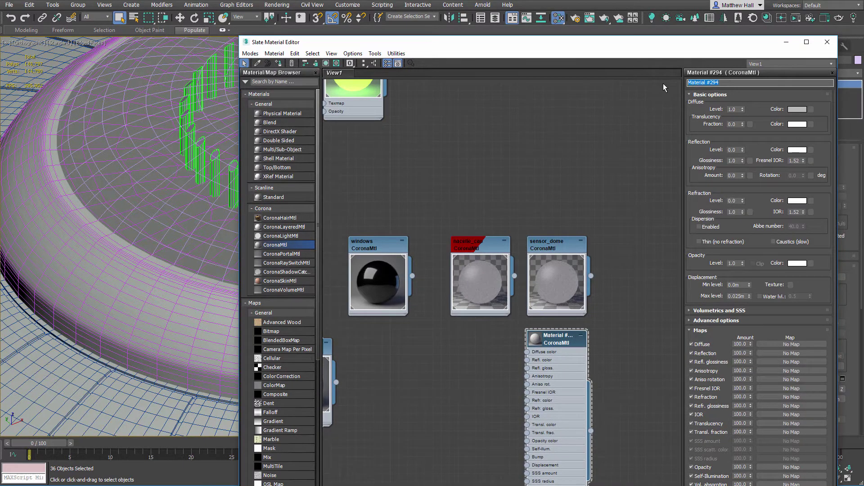
type("sensor_rods")
Set the sensor_rods diffuse level to 0.0 and reflection level to 1.0, and enlarge its node preview
left_click(720, 110)
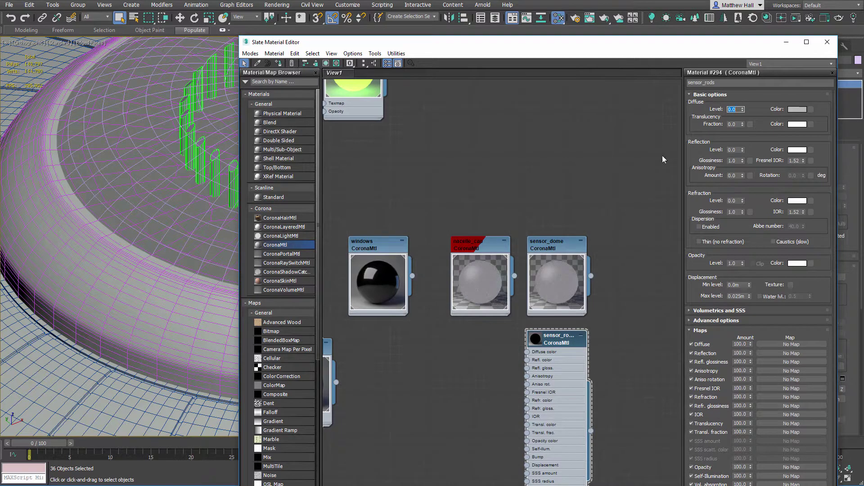
left_click(740, 150)
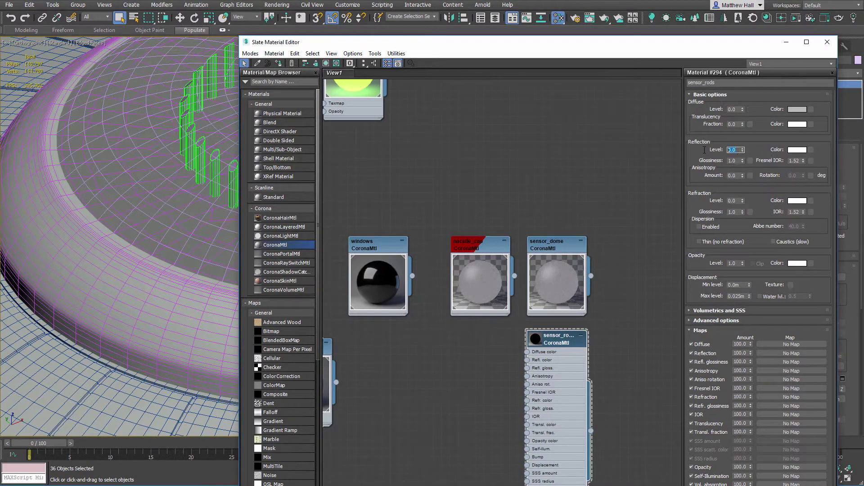
left_click(537, 339)
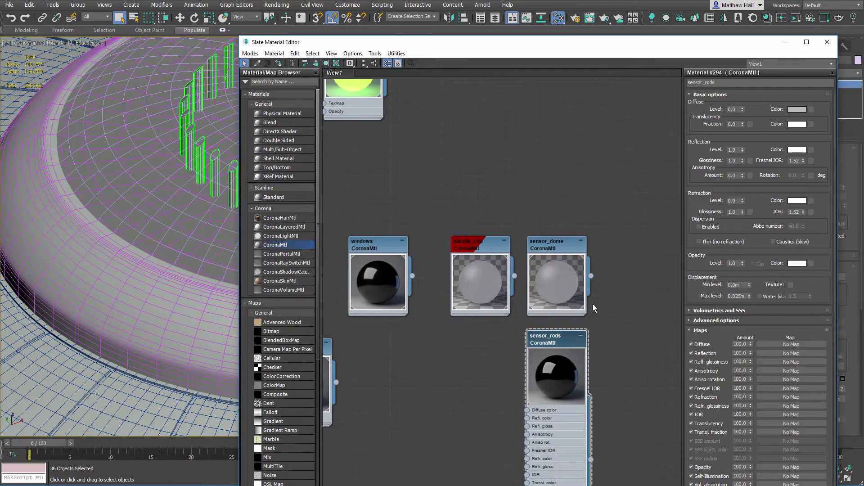
Set the sensor_rods reflection glossiness to 0.9, Fresnel IOR to 1.5 and refraction level to 1.0
left_click_drag(517, 46, 494, 26)
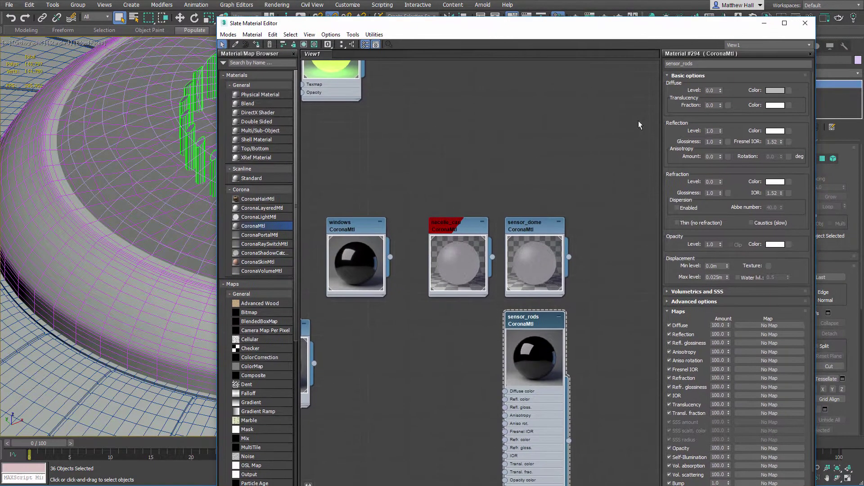
double_click(714, 142)
key("Tab")
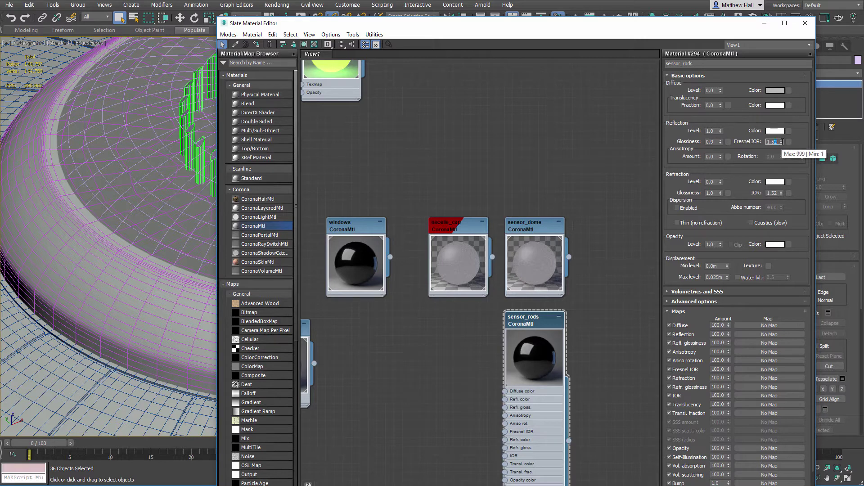
key("Return")
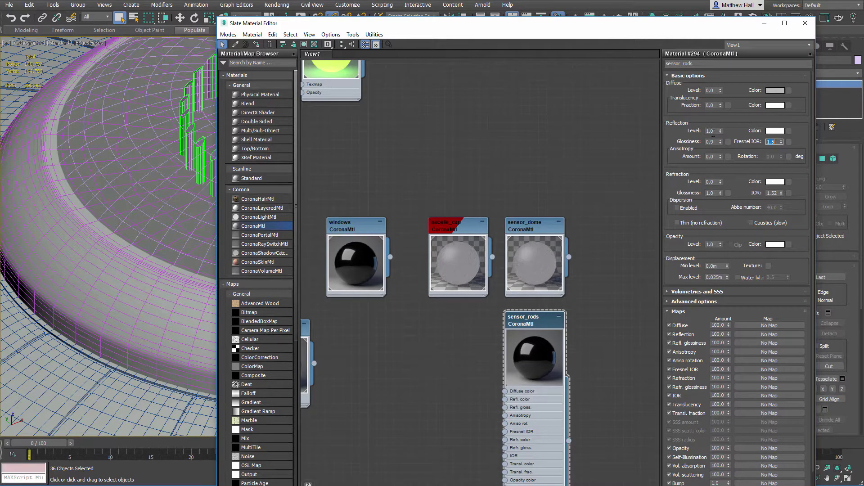
double_click(711, 182)
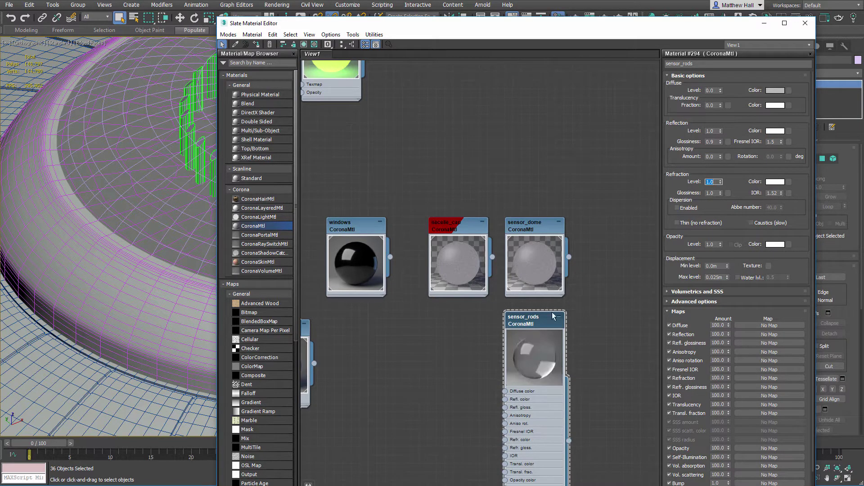
Assign the sensor_rods material to the selected rods and close the material editor
right_click(519, 316)
left_click(540, 329)
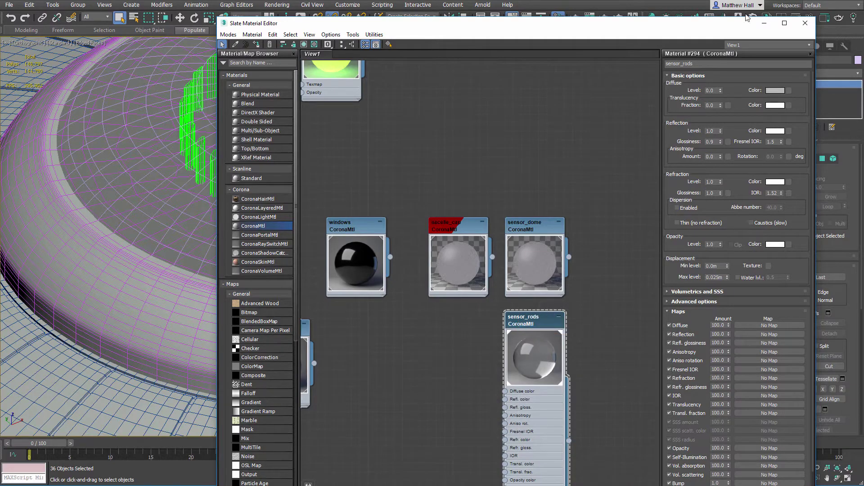
left_click(804, 26)
Examine the dome and its rods in the interactive render from above, from a low angle and from further away
scroll(492, 131, "down", 5)
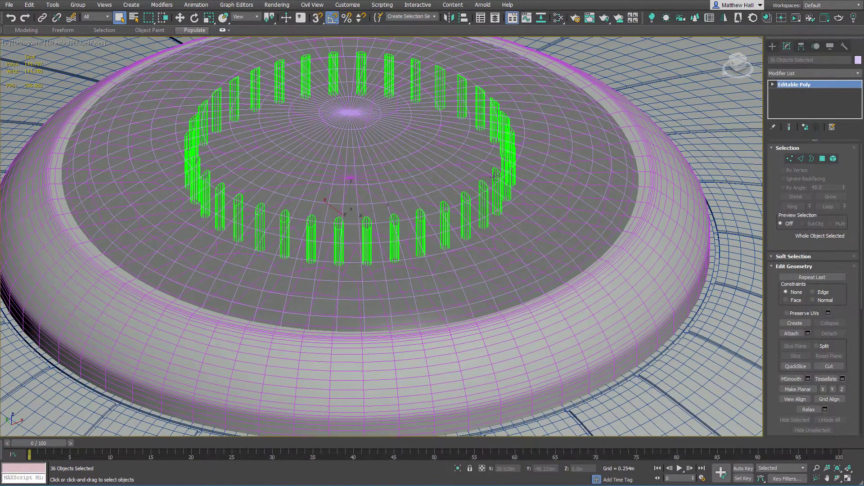
key("p")
key("z")
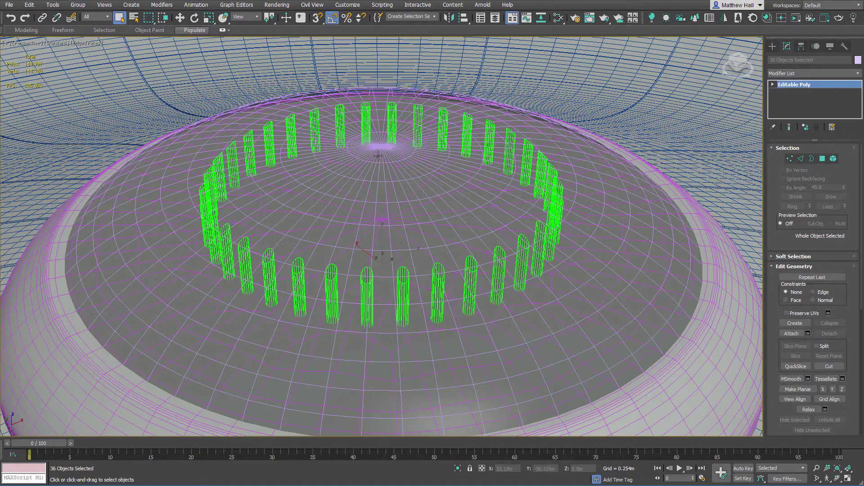
scroll(389, 150, "down", 3)
key("alt+w")
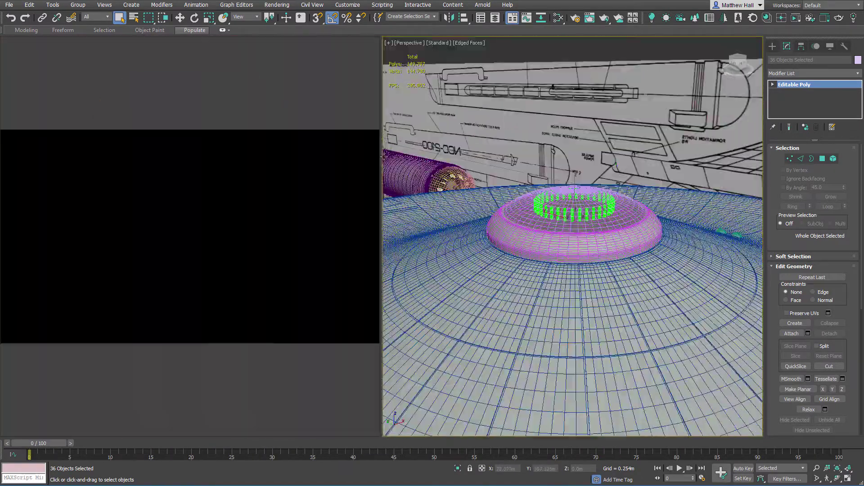
middle_click_drag(569, 187, 555, 205, "alt")
scroll(554, 205, "up", 3)
scroll(554, 204, "up", 2)
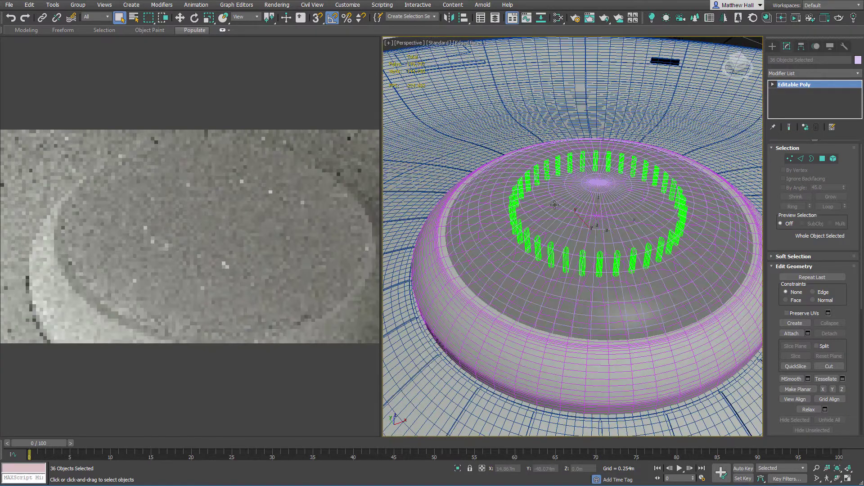
middle_click_drag(555, 205, 549, 168, "alt")
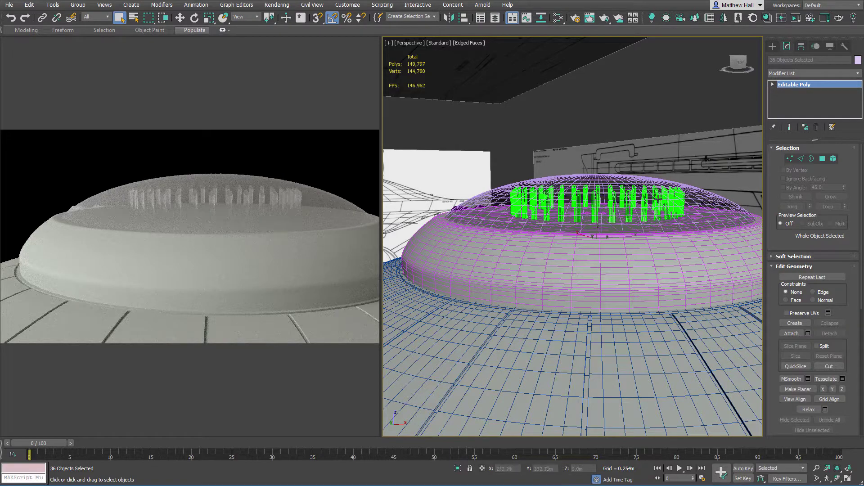
scroll(617, 198, "down", 3)
middle_click_drag(617, 198, 552, 216, "alt")
scroll(608, 205, "up", 5)
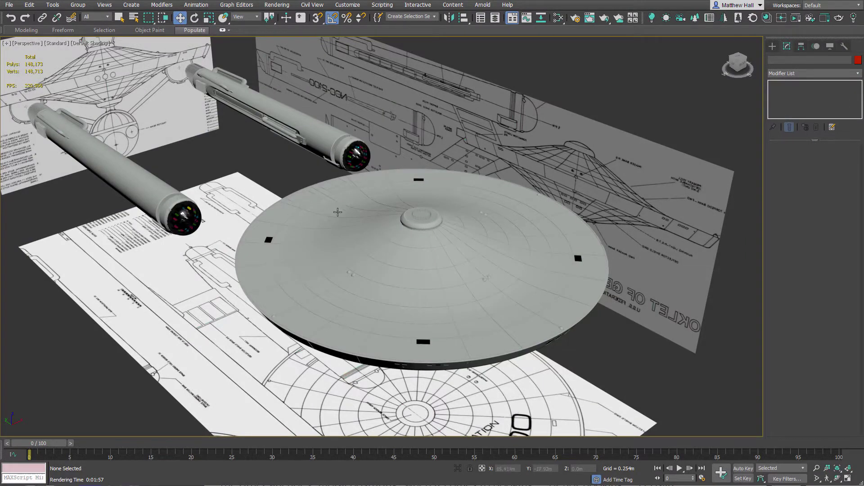
Inspect the lower ends of the rods and their ring inside the dome in the shaded perspective view
middle_click_drag(450, 236, 430, 222, "alt")
scroll(405, 207, "up", 6)
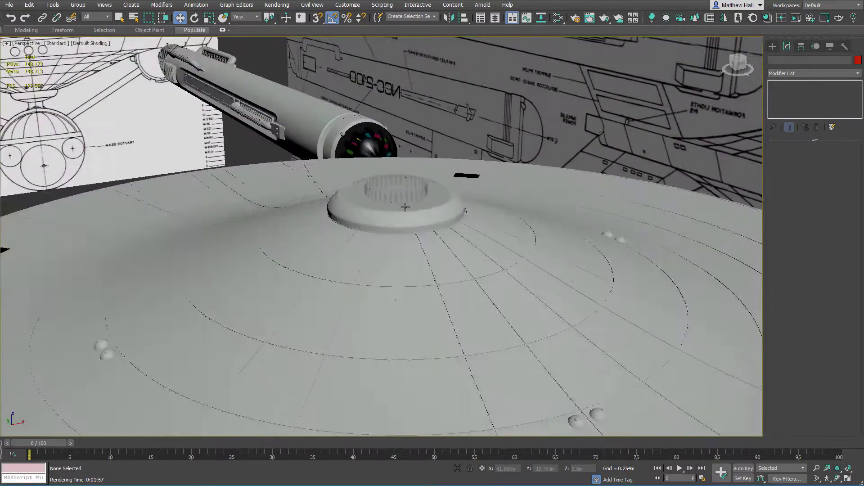
scroll(406, 207, "up", 3)
middle_click_drag(392, 201, 387, 235, "alt")
scroll(360, 280, "up", 8)
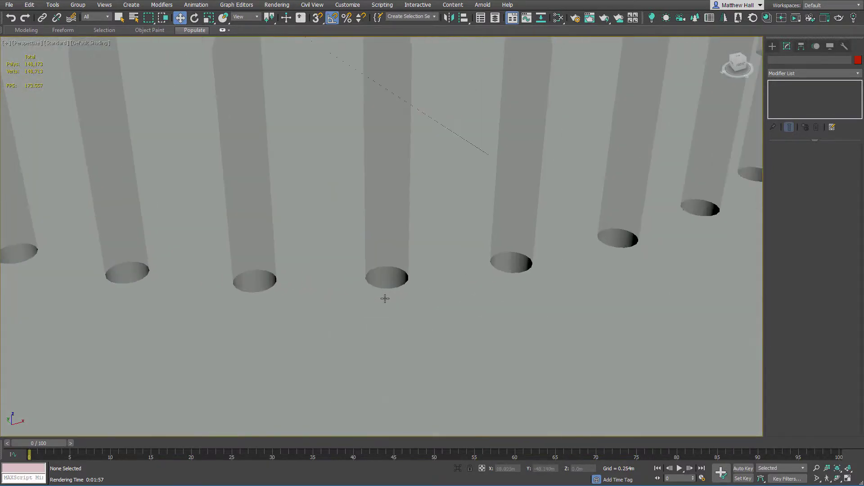
scroll(498, 270, "down", 8)
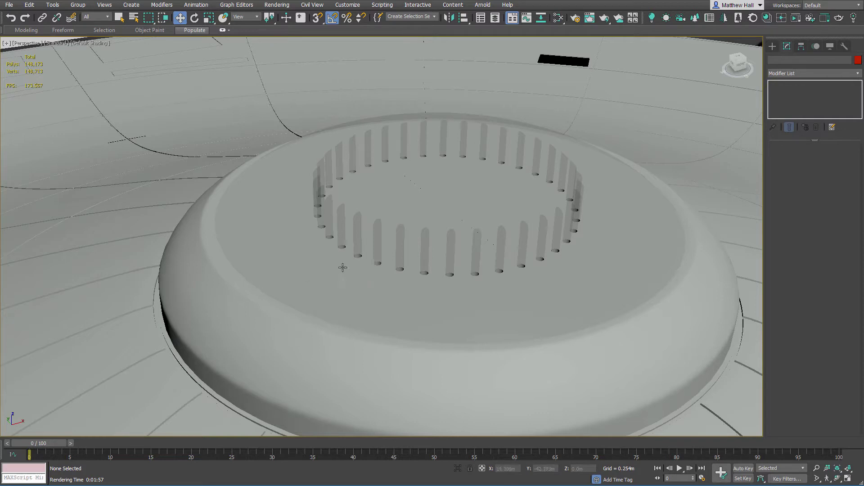
Examine the rods' round bases up close and the spacing of their ring on the dome's flat top
scroll(407, 279, "up", 8)
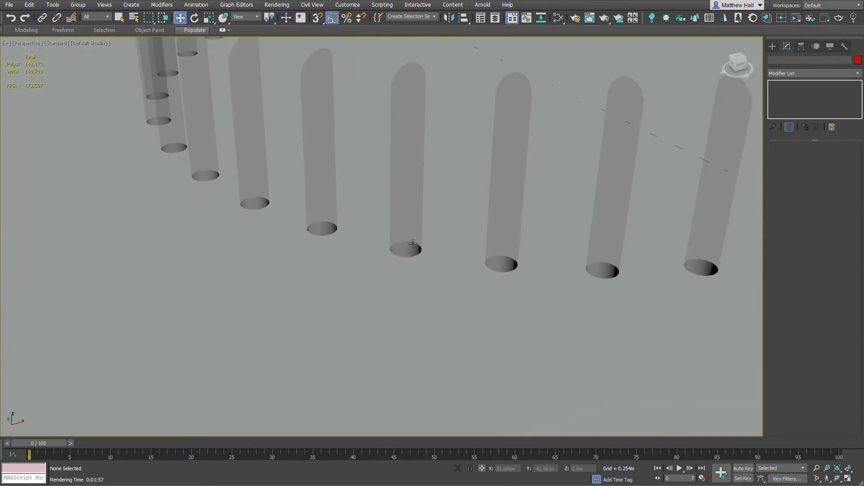
scroll(420, 264, "down", 6)
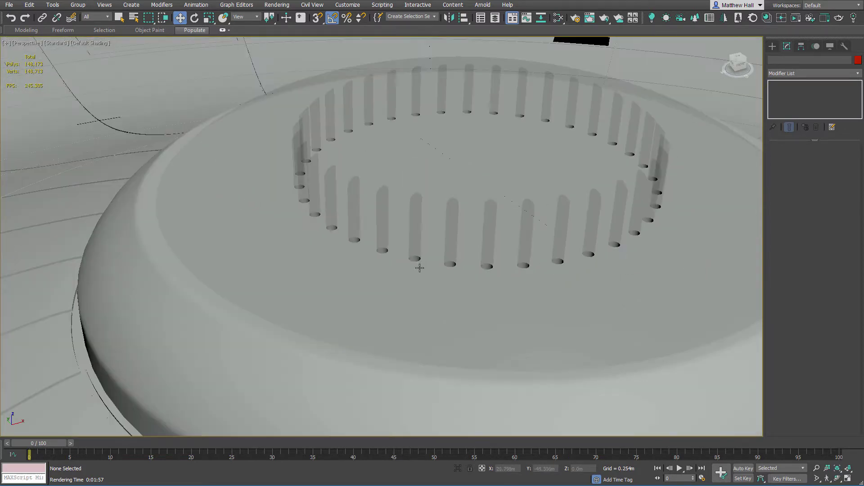
scroll(417, 270, "up", 5)
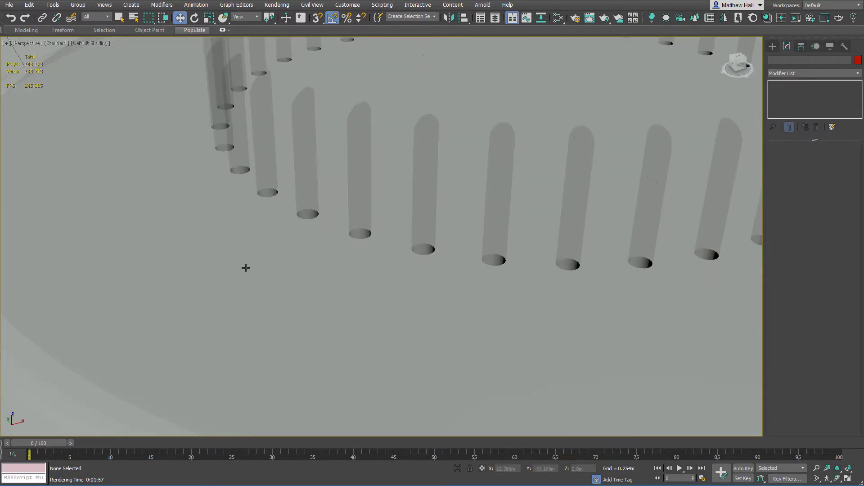
scroll(315, 158, "down", 6)
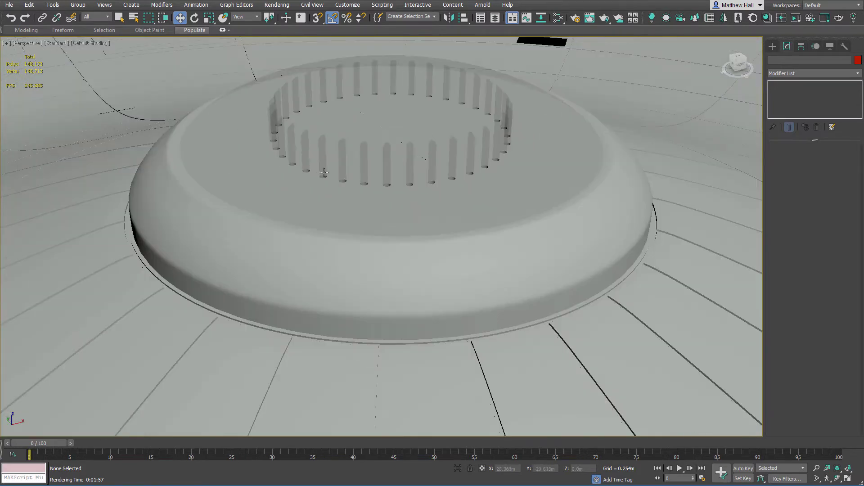
middle_click_drag(324, 173, 382, 260, "alt")
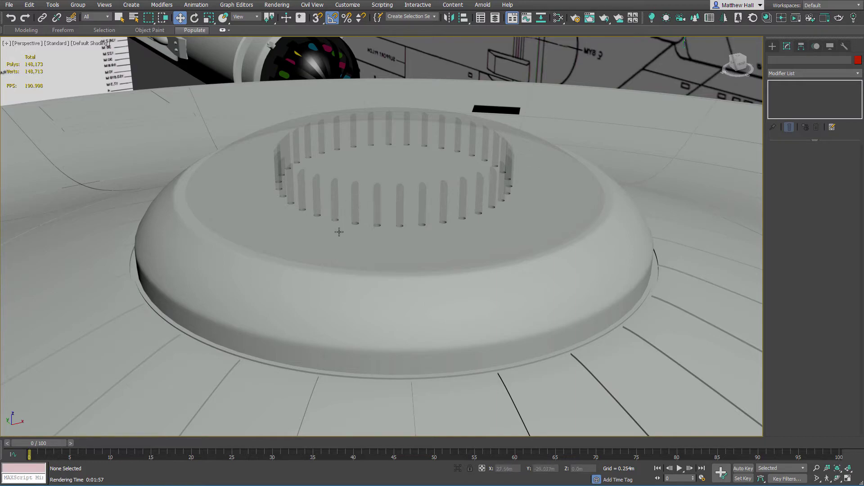
View the whole ship against its blueprints and examine the lower hull on the front-view drawing
scroll(376, 228, "down", 10)
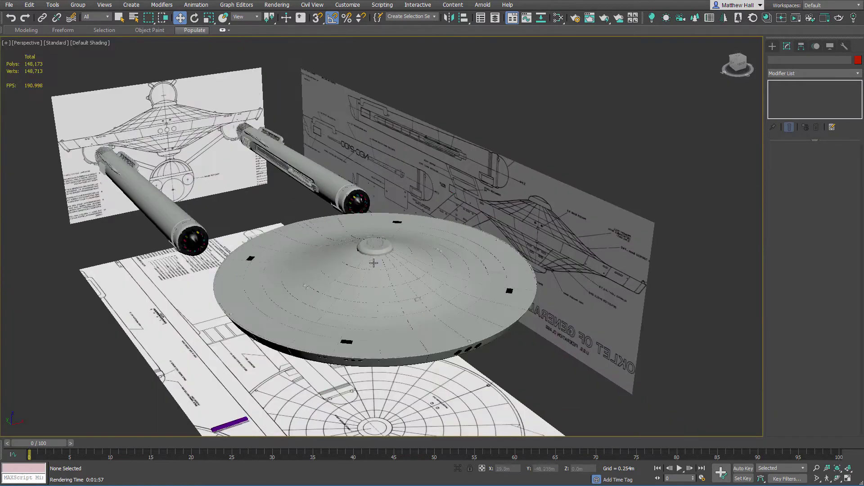
middle_click_drag(387, 277, 379, 272, "alt")
scroll(255, 224, "up", 10)
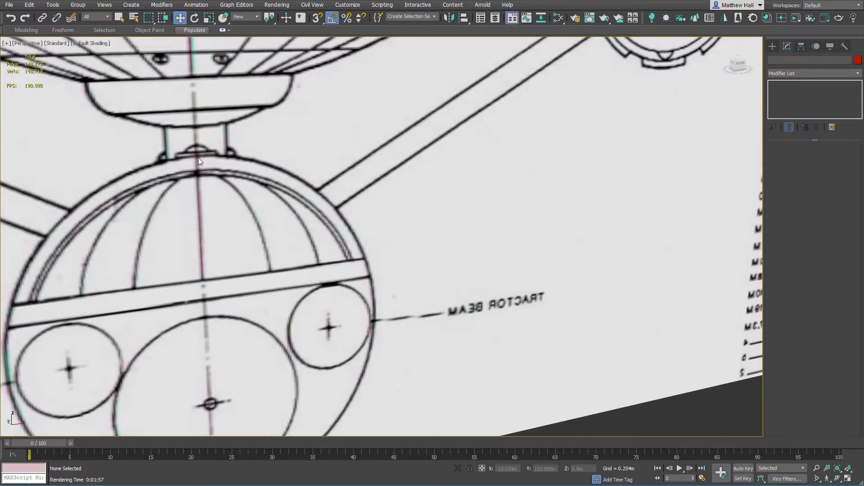
scroll(213, 163, "down", 10)
middle_click_drag(345, 195, 427, 244, "alt")
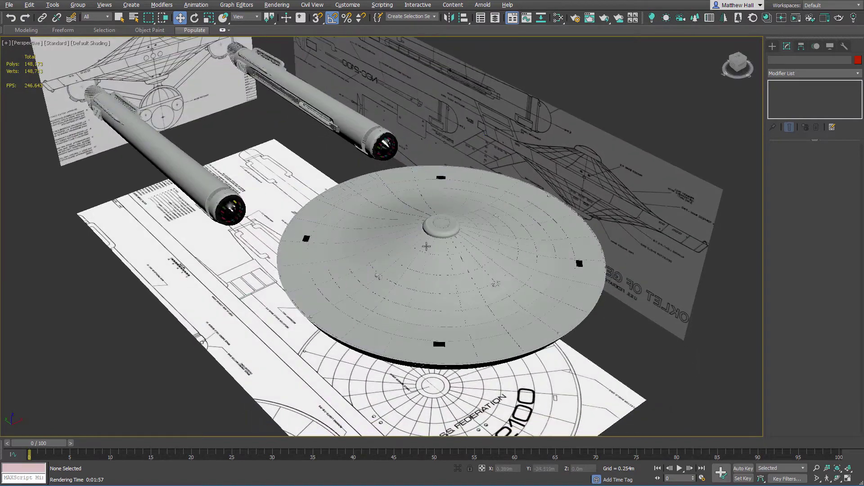
Inspect the saucer from above and below, including the underside dome with its ring of rods
scroll(427, 245, "up", 6)
scroll(389, 195, "up", 2)
scroll(318, 177, "down", 1)
middle_click_drag(319, 177, 370, 190, "alt")
scroll(367, 216, "up", 3)
scroll(369, 222, "down", 3)
scroll(361, 127, "down", 5)
middle_click_drag(361, 127, 370, 207, "alt")
scroll(370, 207, "up", 5)
scroll(360, 240, "up", 2)
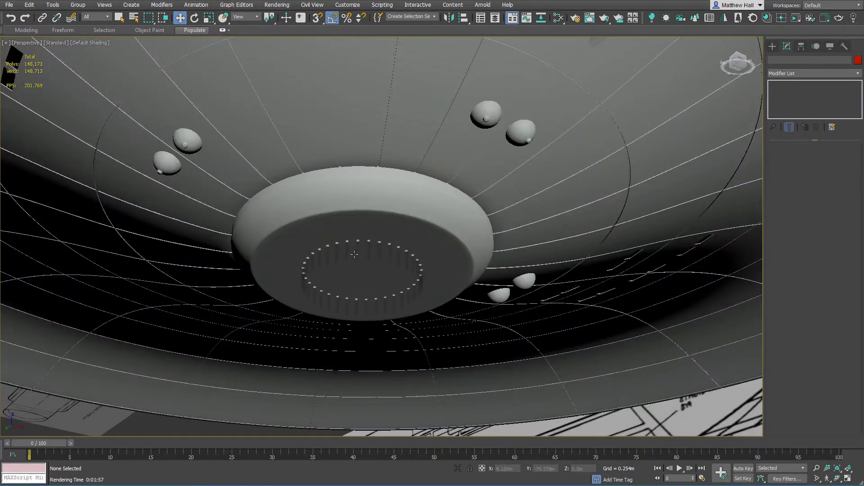
scroll(354, 255, "down", 4)
Restore the split viewport layout and check the saucer's underside, lower dome and upper surface in the interactive render
key("alt+w")
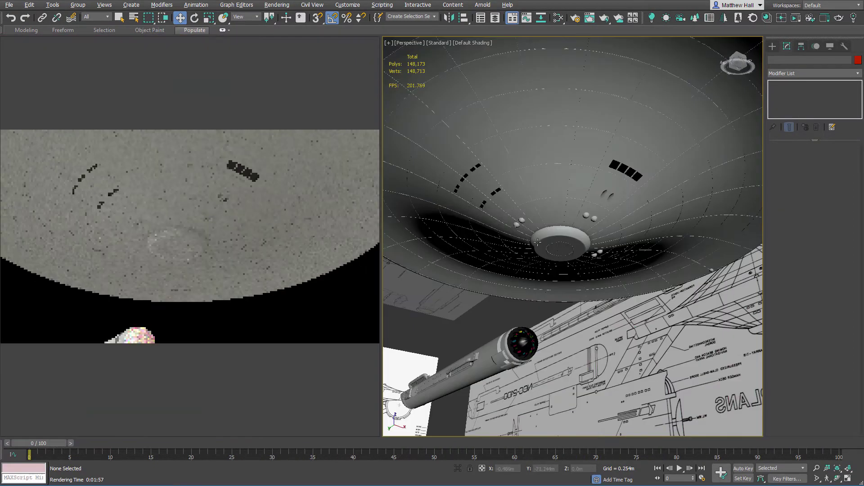
middle_click_drag(538, 241, 458, 270, "alt")
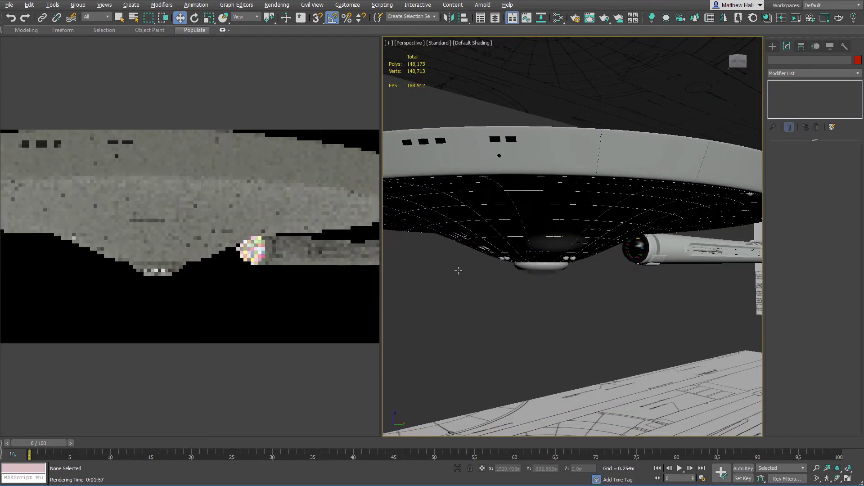
middle_click_drag(547, 275, 530, 279, "alt")
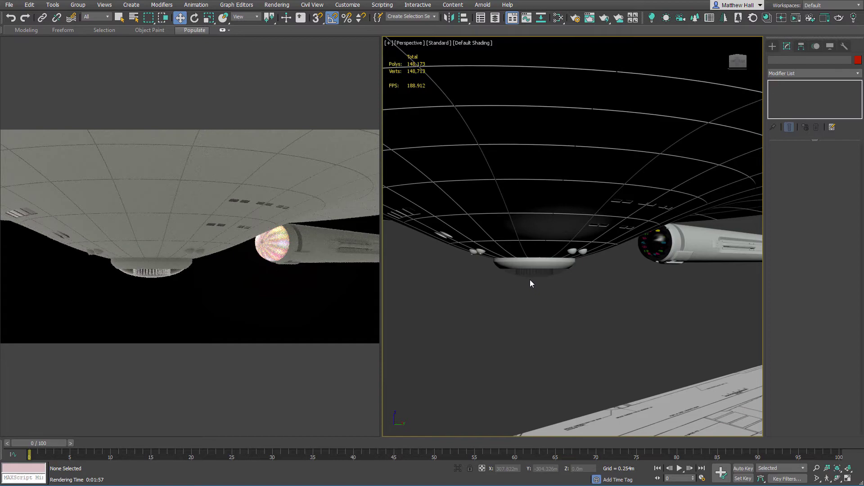
middle_click_drag(513, 249, 581, 224, "alt")
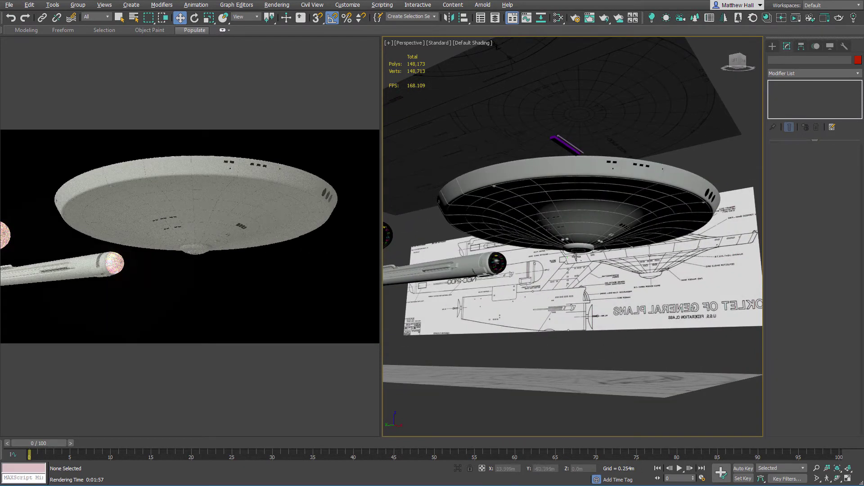
middle_click_drag(579, 287, 570, 278, "alt")
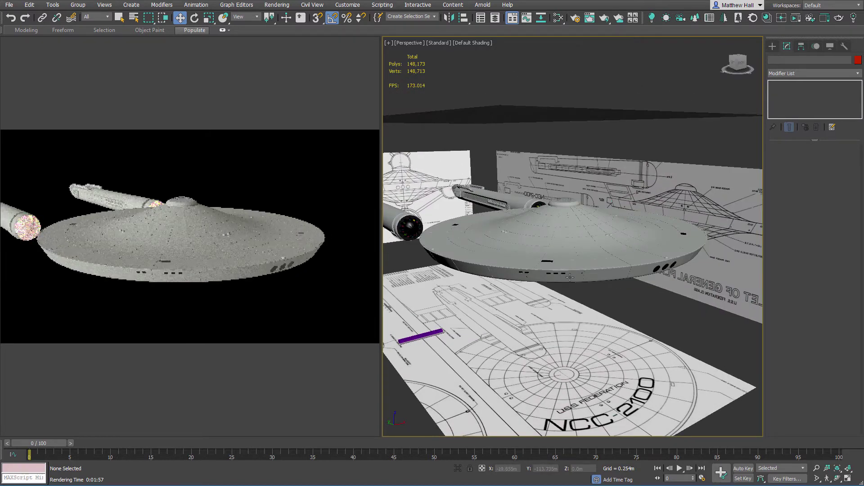